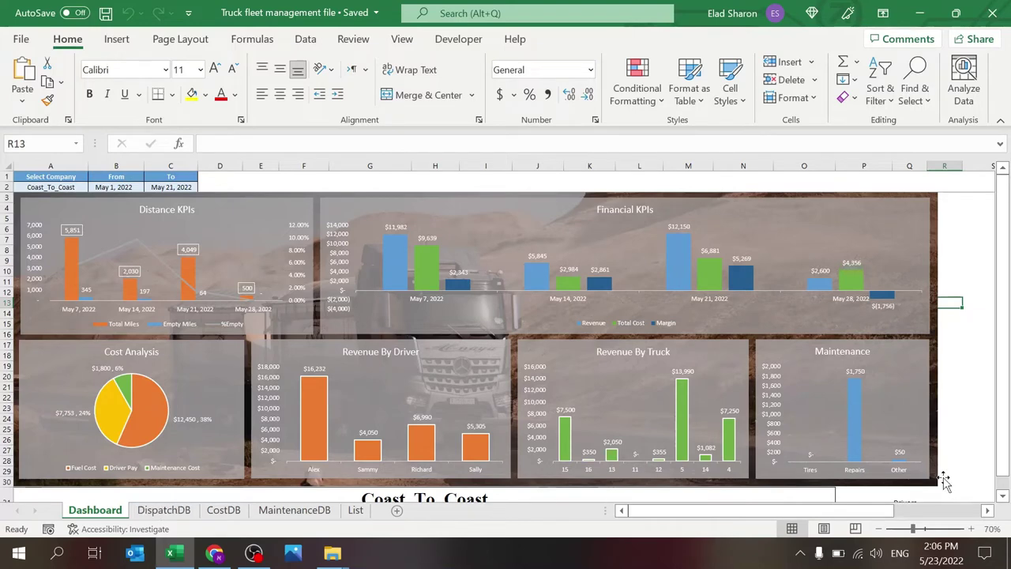
- Move down to the data table below the dashboard and look across its helper calculations
click(972, 482)
click(972, 482)
click(971, 484)
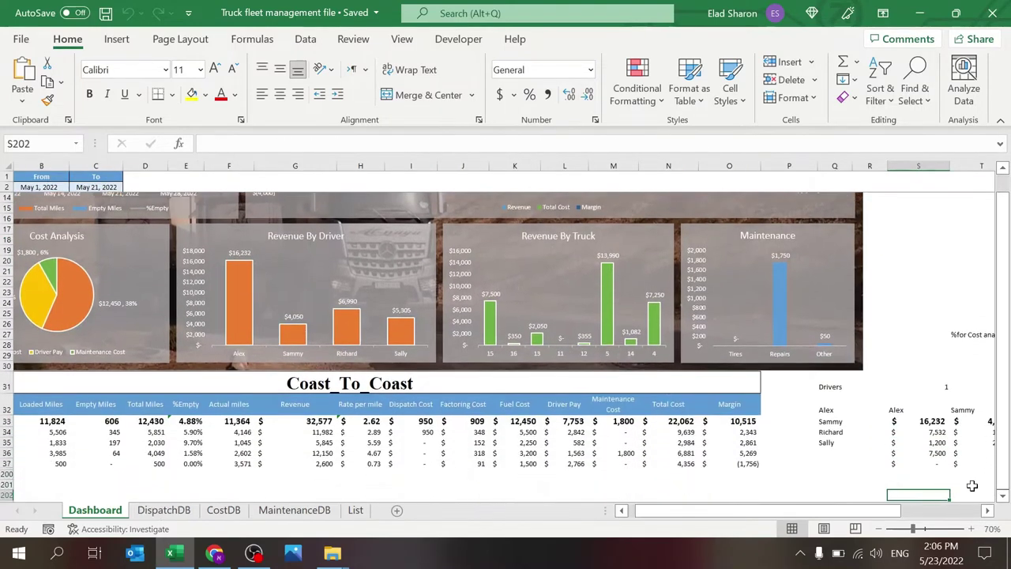
key(Left)
key(Left)
key(Left)
key(Left)
key(Left)
key(Left)
key(Left)
key(Left)
key(Left)
key(Left)
key(Left)
key(Left)
key(Left)
key(Left)
key(Left)
key(Left)
key(Left)
key(Left)
key(Right)
key(Right)
key(Right)
key(Up)
key(Up)
key(Up)
key(Down)
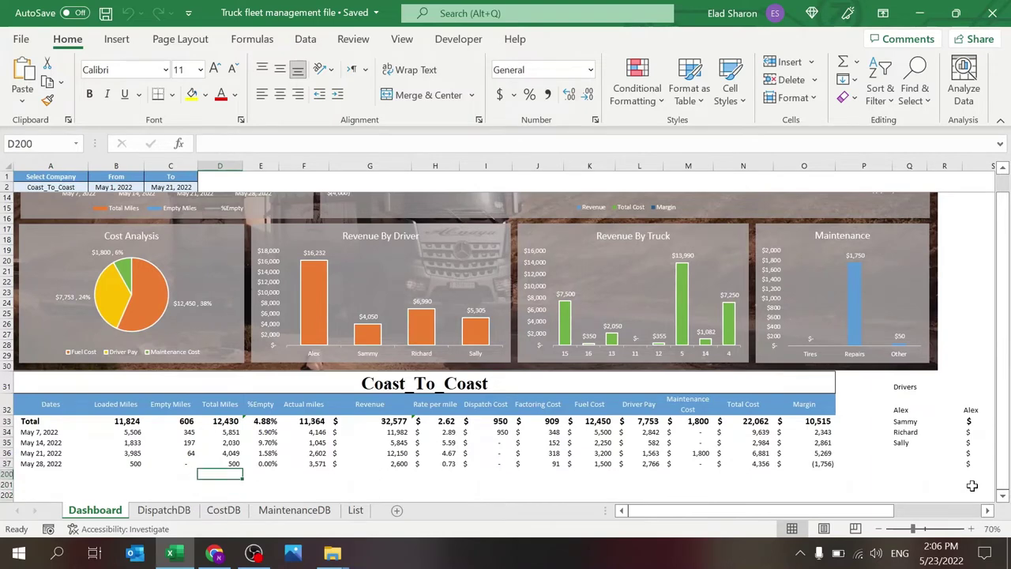
key(Right)
key(Right)
key(Right)
key(Right)
key(Right)
key(Right)
key(Right)
key(Right)
key(Right)
key(Right)
key(Right)
key(Right)
key(Right)
key(Right)
key(Right)
key(Right)
key(Right)
key(Right)
key(Right)
key(Right)
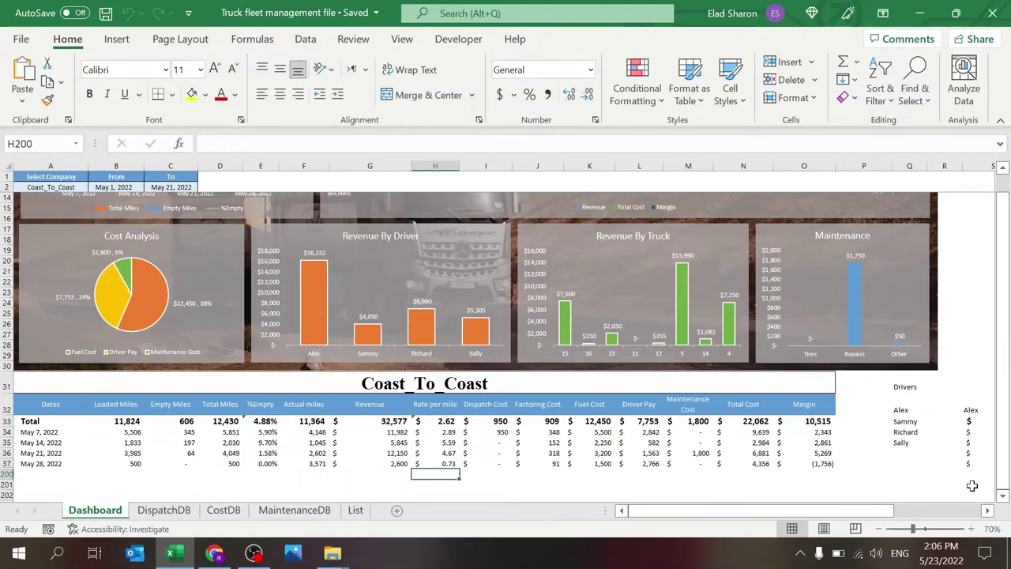
key(Right)
key(Right)
key(Right)
key(Right)
key(Right)
key(Right)
key(Right)
key(Right)
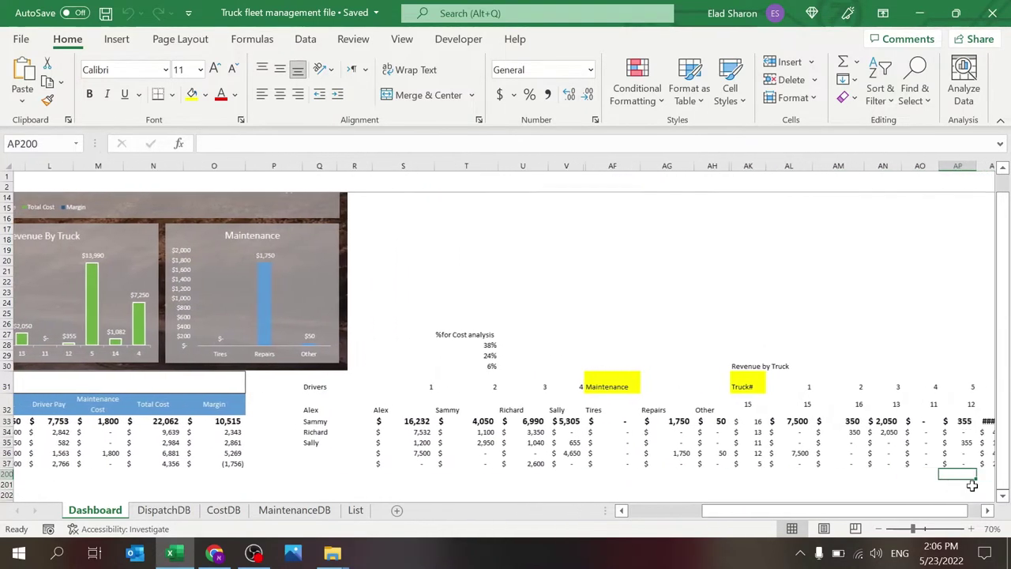
key(Left)
key(Left)
key(Left)
key(Left)
key(Left)
key(Left)
key(Left)
key(Left)
key(Left)
key(Left)
key(Left)
key(Left)
key(Left)
key(Left)
key(Left)
key(Left)
key(Left)
key(Left)
key(Left)
key(Left)
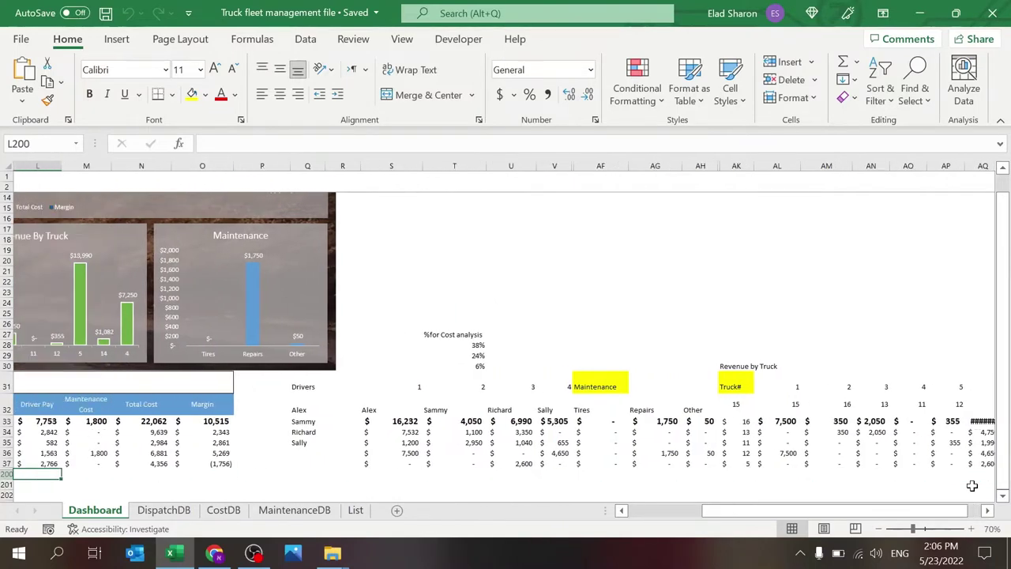
key(Up)
key(Up)
key(Up)
key(Up)
key(Up)
key(Up)
key(Up)
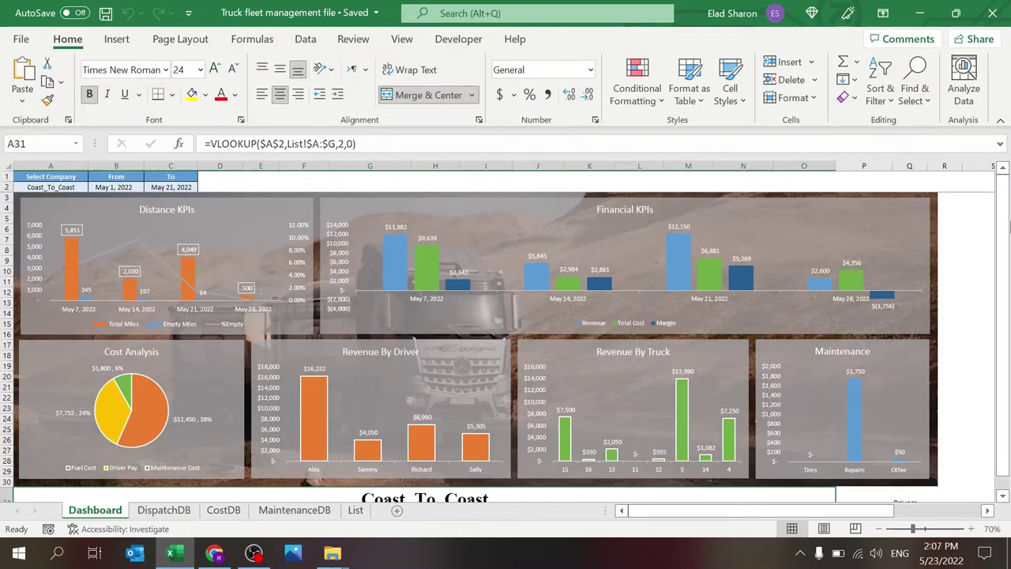
click(954, 227)
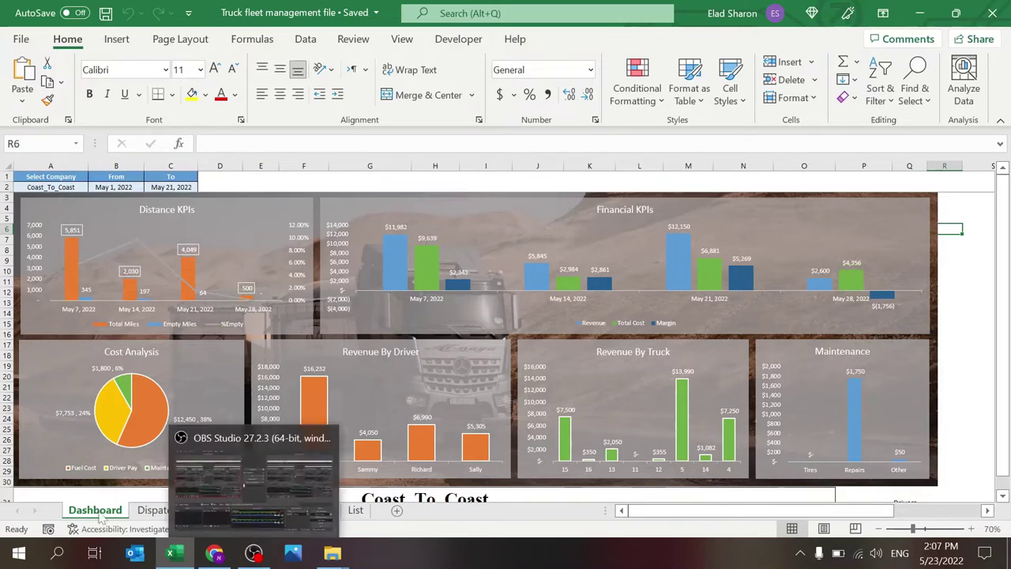
- Review the DispatchDB table headers from Key to Company, then glance at CostDB and MaintenanceDB
click(166, 510)
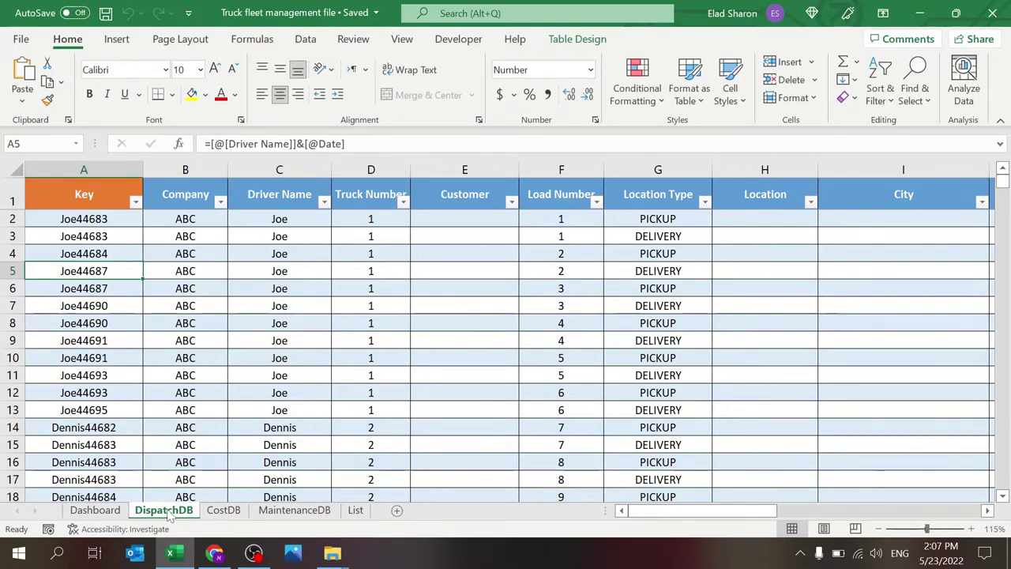
click(185, 202)
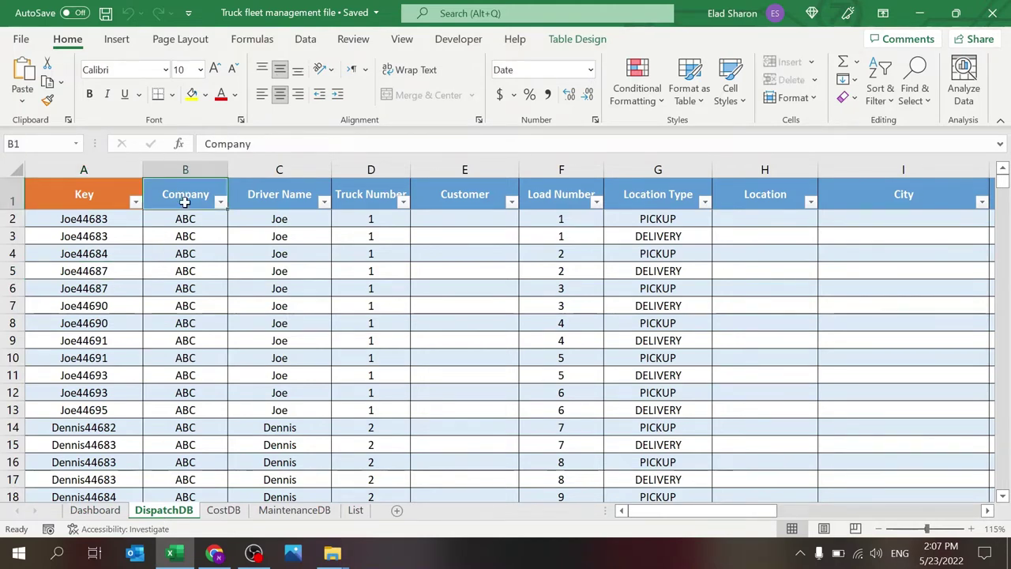
key(Left)
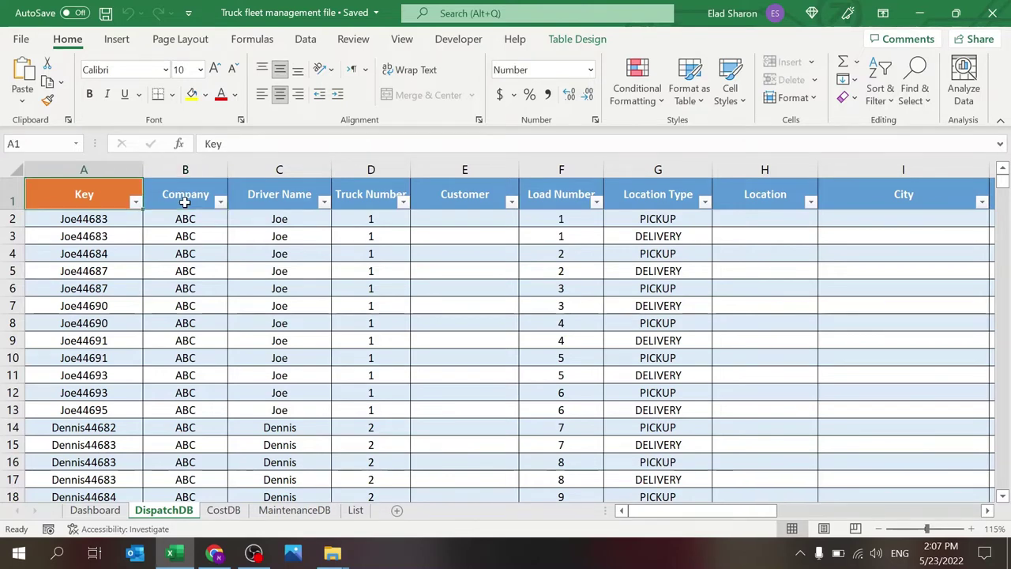
key(Right)
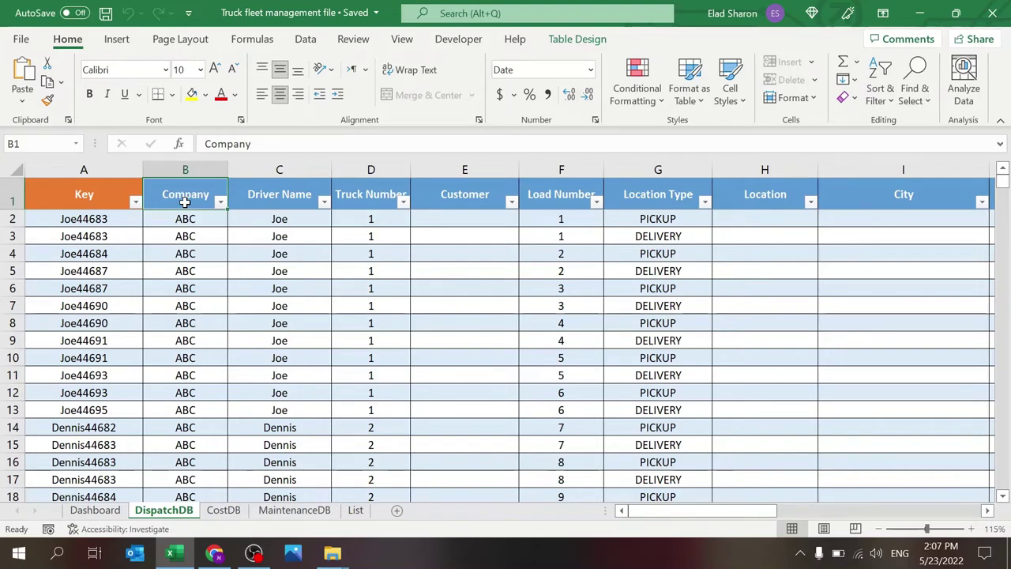
key(Left)
key(Right)
key(Right)
key(Right)
key(Right)
key(Right)
key(Right)
key(Right)
key(Right)
key(Right)
key(Right)
key(Right)
key(Right)
key(Right)
key(Right)
key(Right)
key(Right)
key(Right)
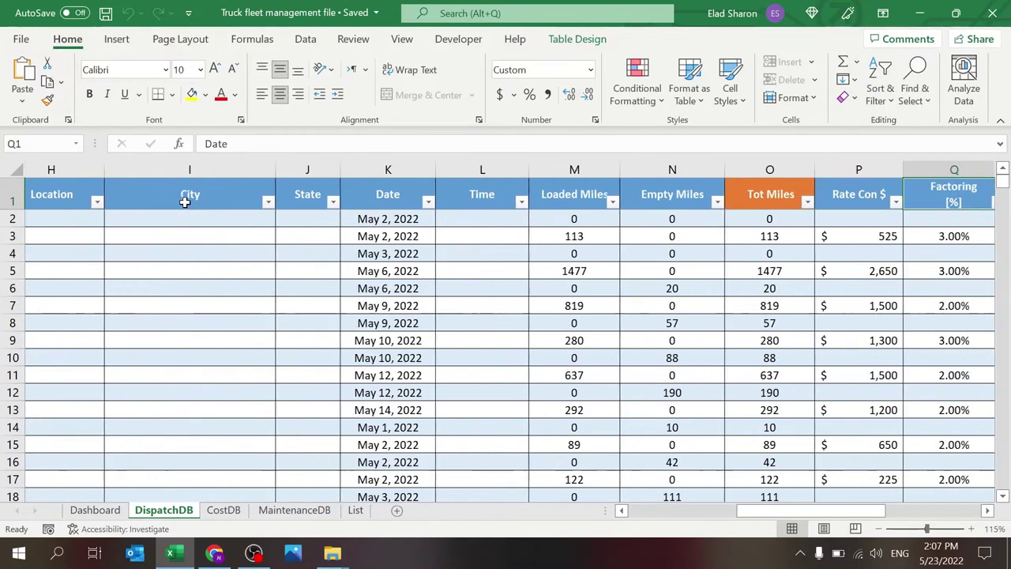
key(Right)
key(Right)
key(Right)
key(Right)
key(Left)
key(Left)
key(Left)
key(Left)
key(Left)
key(Left)
key(Left)
key(Left)
key(Left)
key(Left)
key(Left)
key(Left)
key(Left)
key(Left)
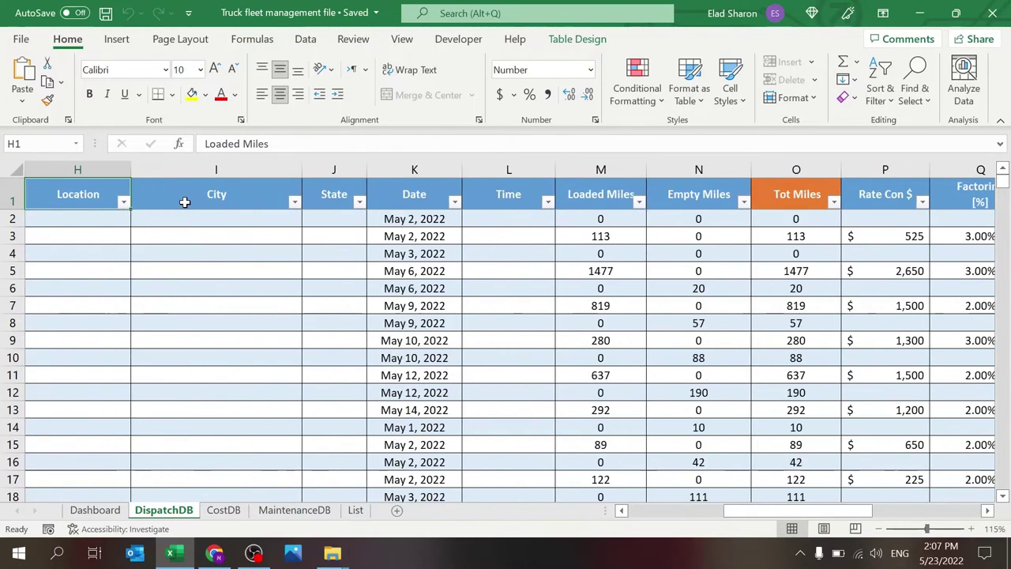
key(ctrl+Left)
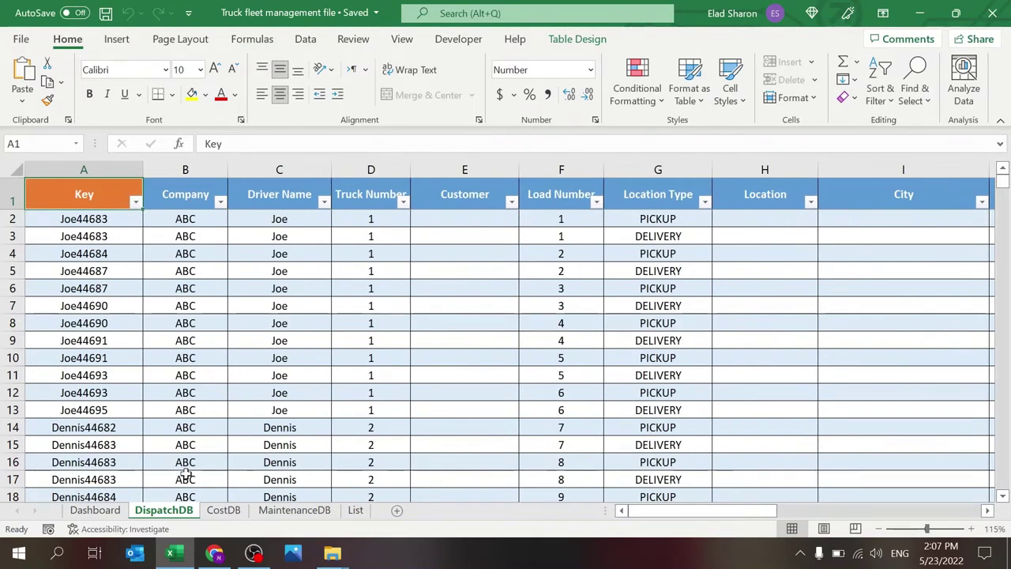
click(224, 510)
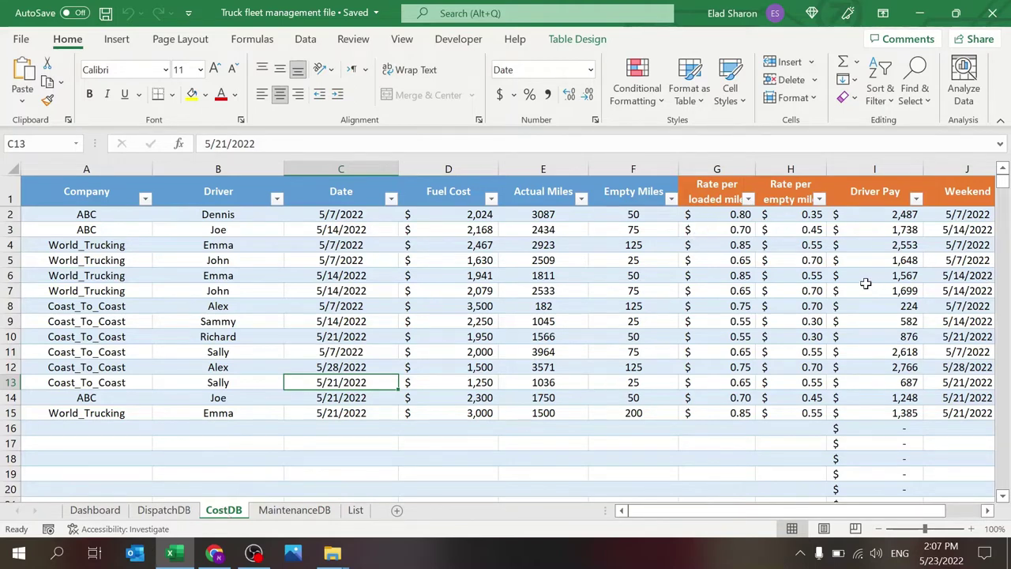
click(309, 510)
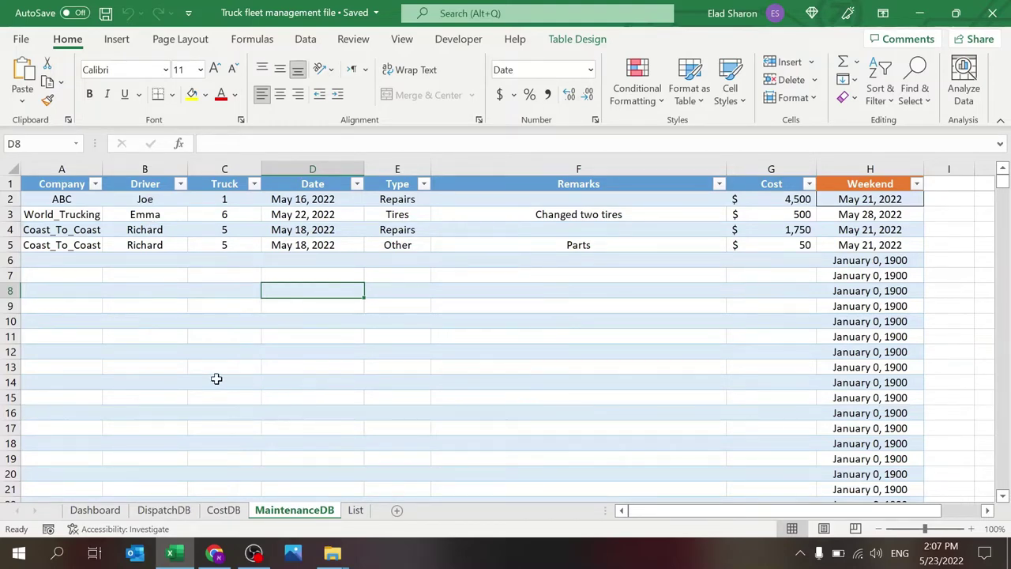
- Open the List sheet and scroll across the Company Data and Driver data tables
click(356, 511)
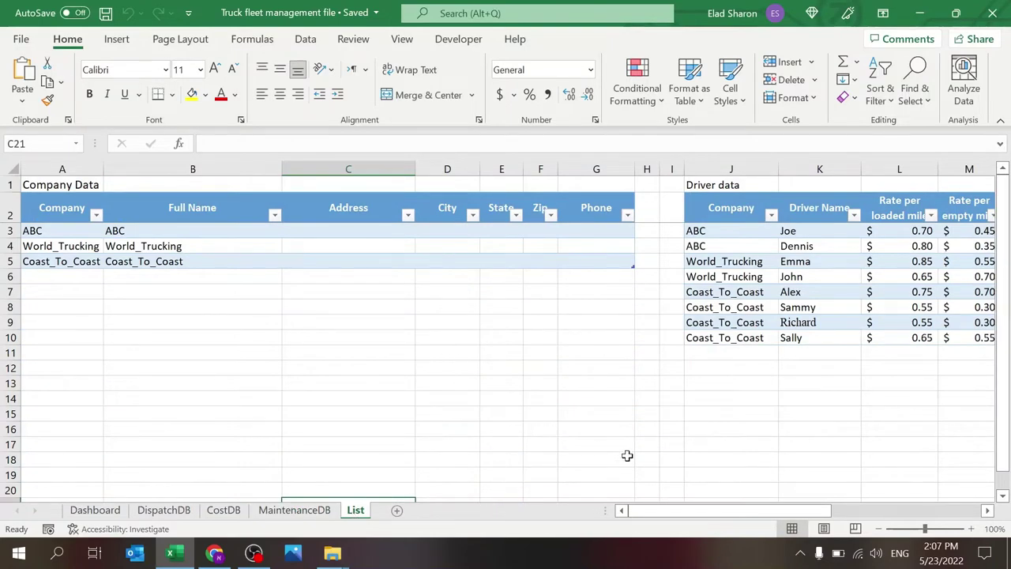
drag(634, 512, 332, 494)
drag(80, 233, 70, 262)
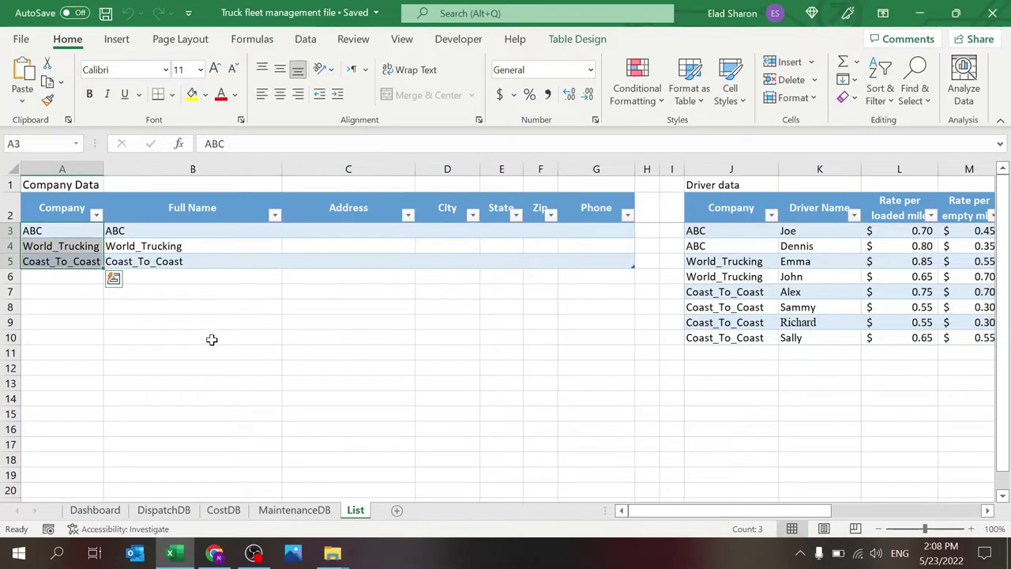
click(79, 235)
drag(79, 236, 73, 263)
key(ctrl+c)
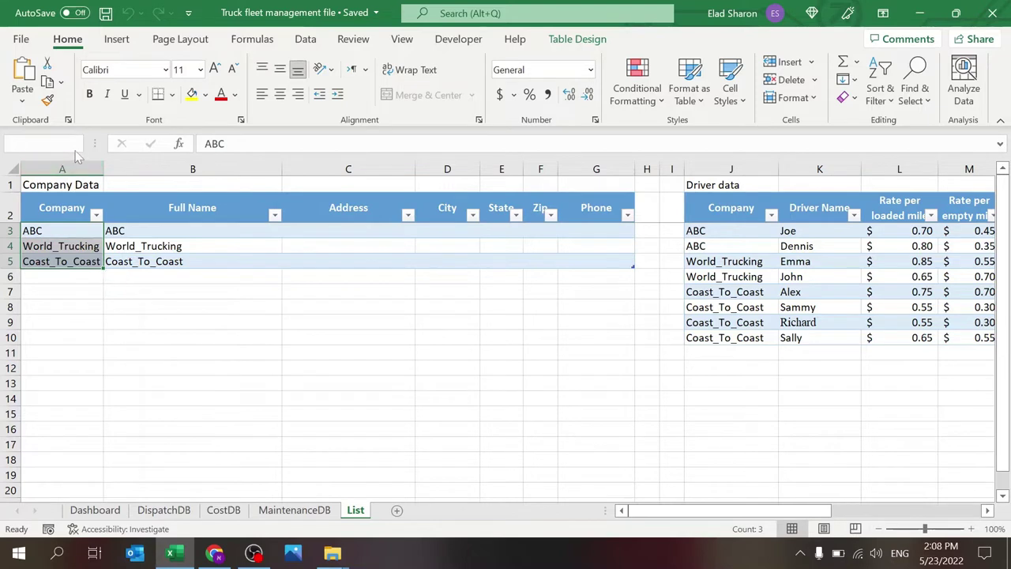
click(76, 143)
key(Escape)
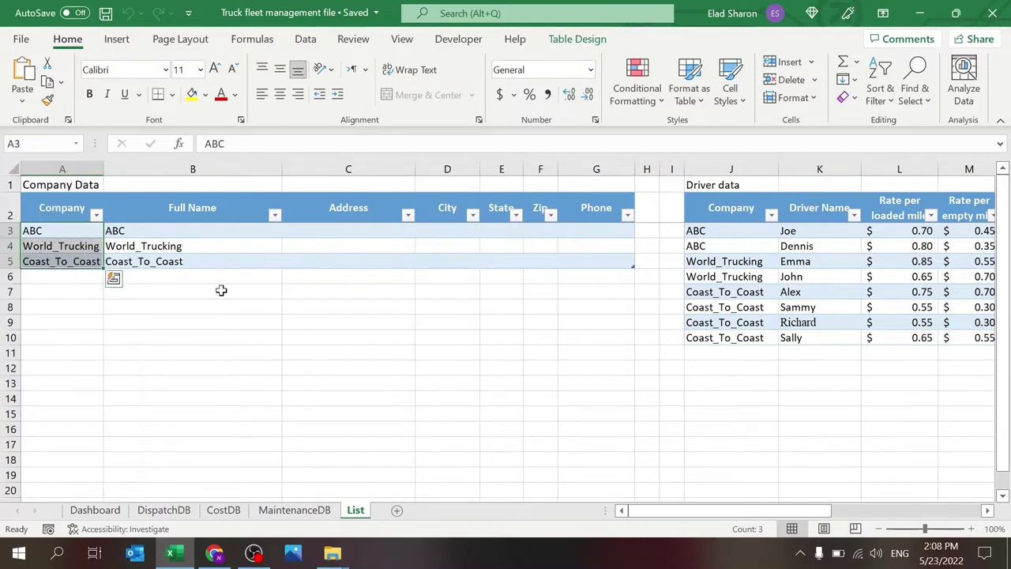
click(245, 300)
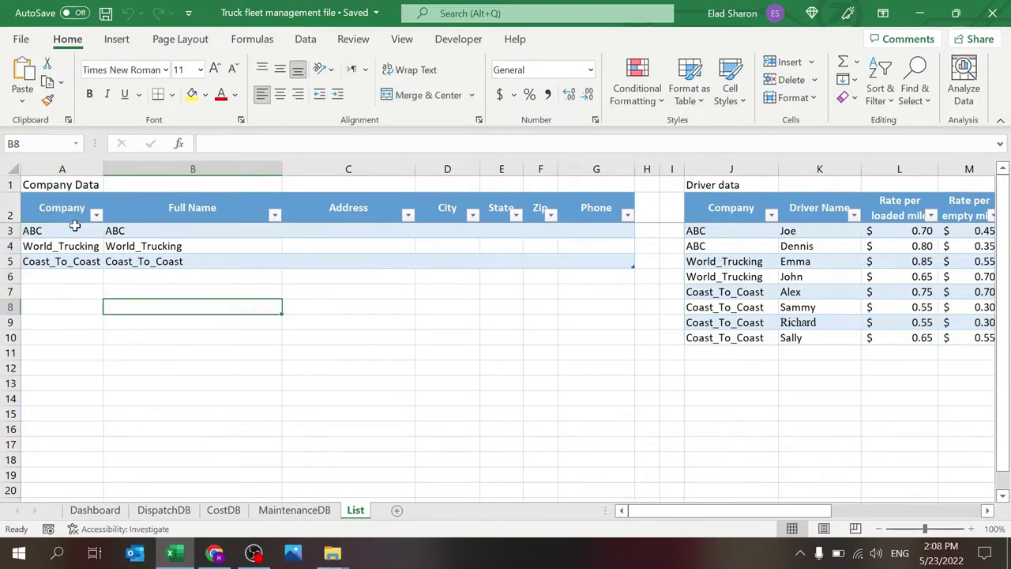
drag(68, 233, 61, 263)
key(ctrl+v)
click(24, 143)
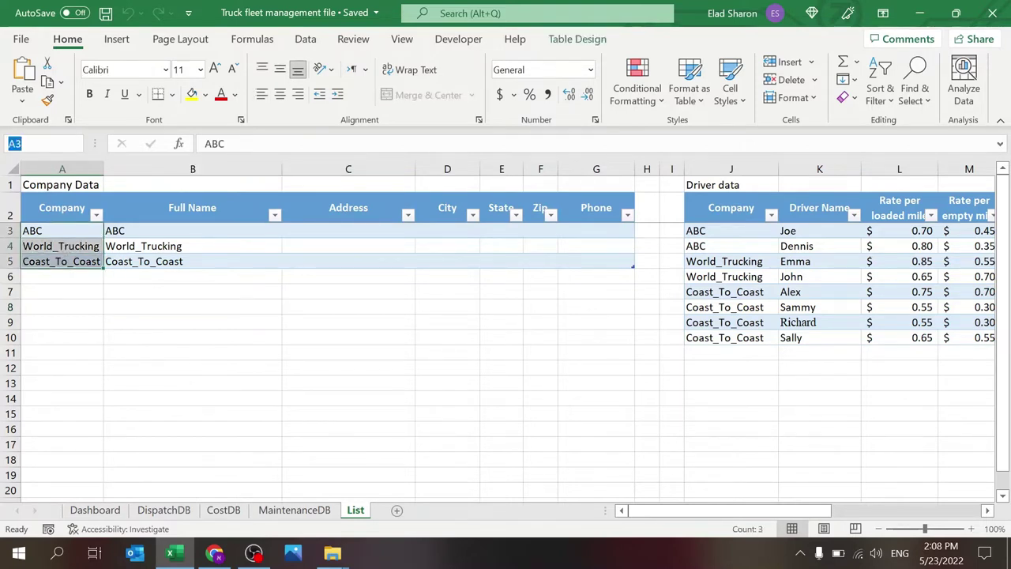
text(Company)
key(Return)
click(171, 274)
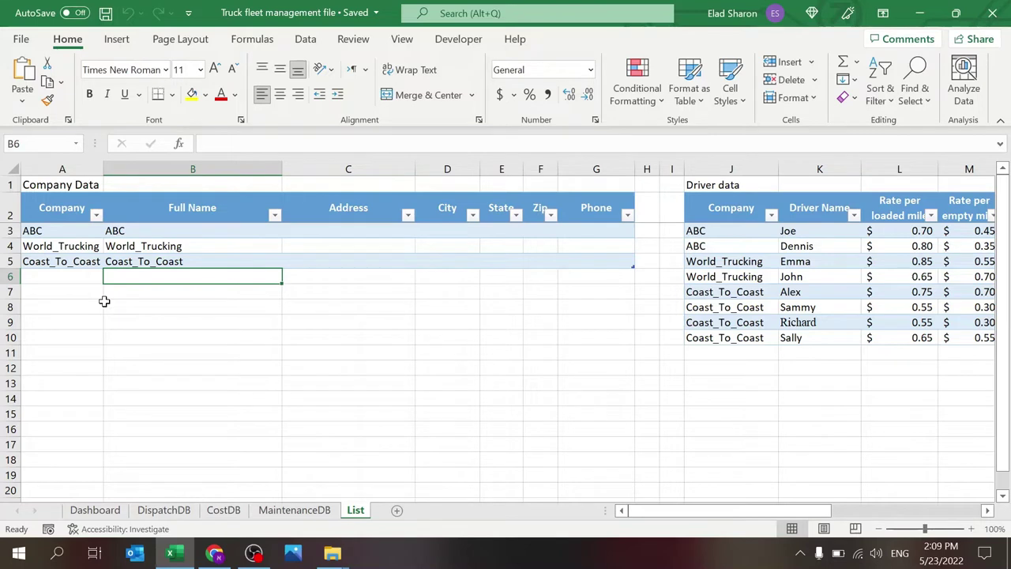
- Enter =Company in B11 so the company names spill below it
click(185, 352)
text(=cgem)
key(BackSpace)
key(BackSpace)
key(BackSpace)
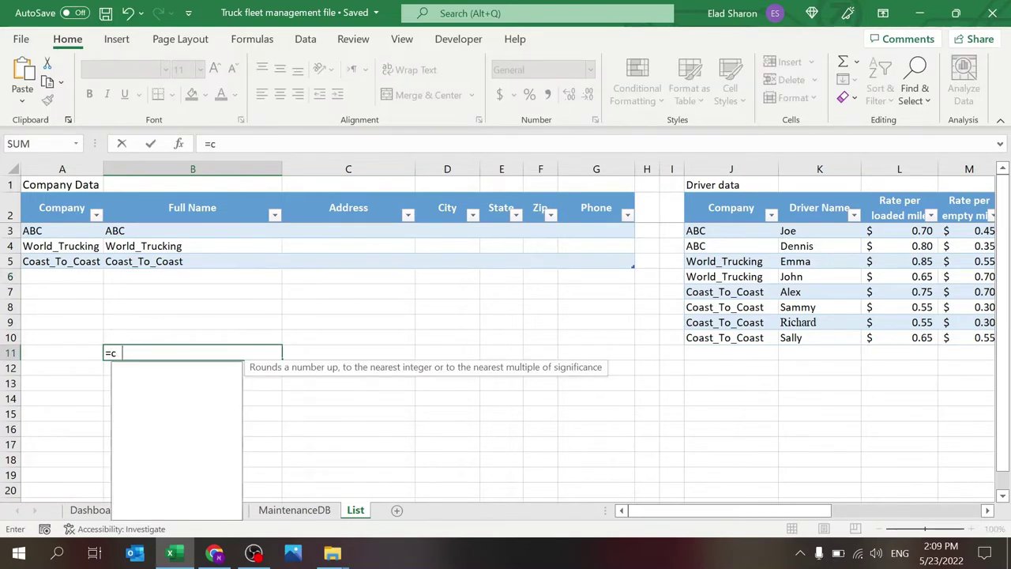
text(om)
key(Down)
key(Down)
key(Return)
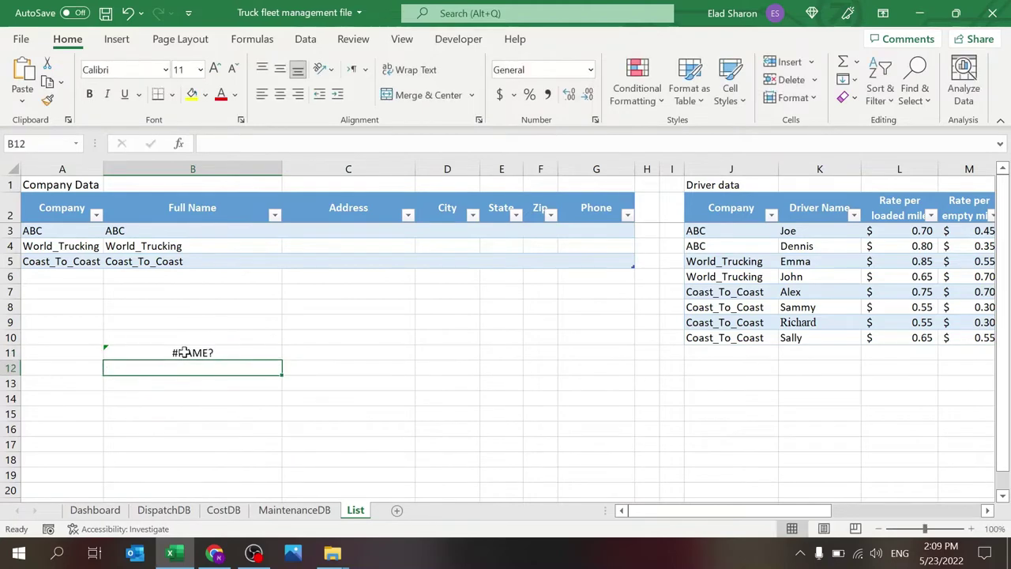
click(185, 352)
click(241, 143)
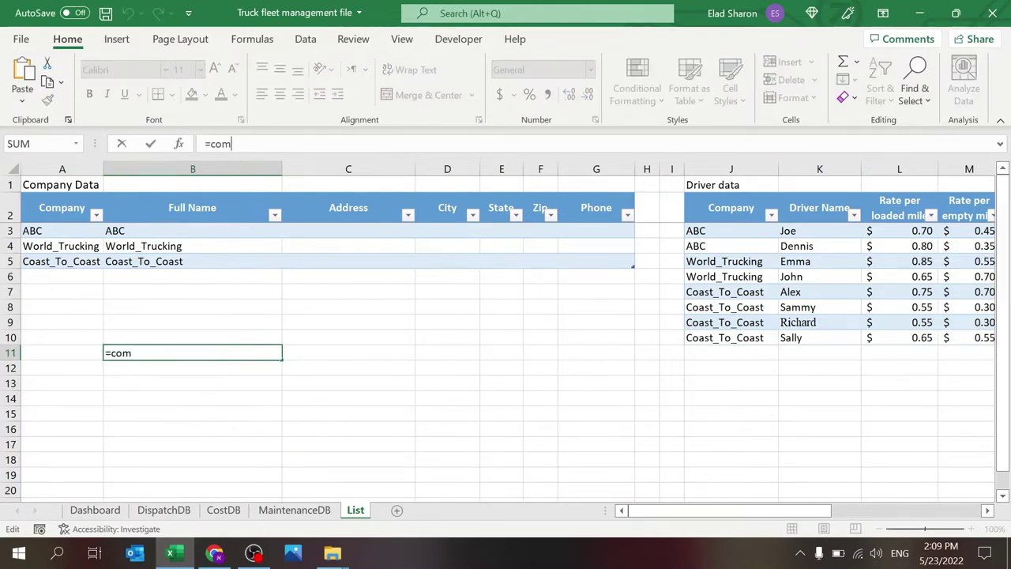
text(p)
double_click(243, 168)
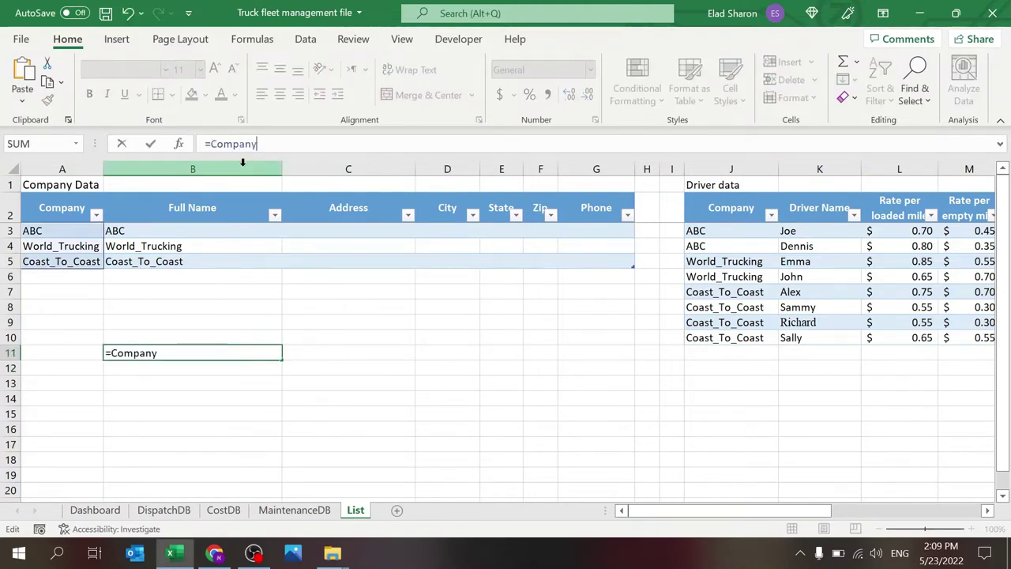
key(Return)
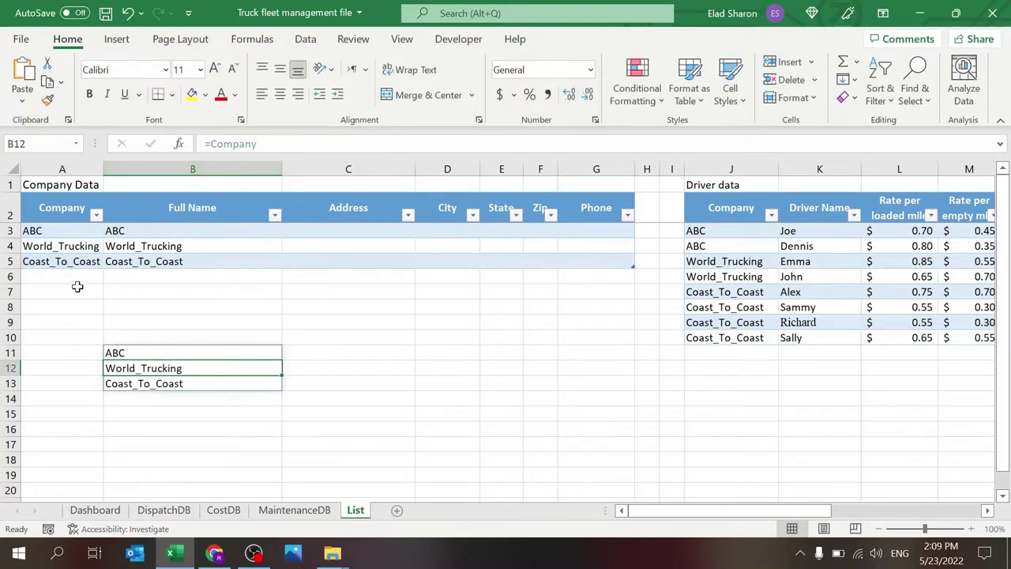
- Add 'test' under the Company column, then undo the table's automatic expansion
click(77, 283)
text(test)
key(Return)
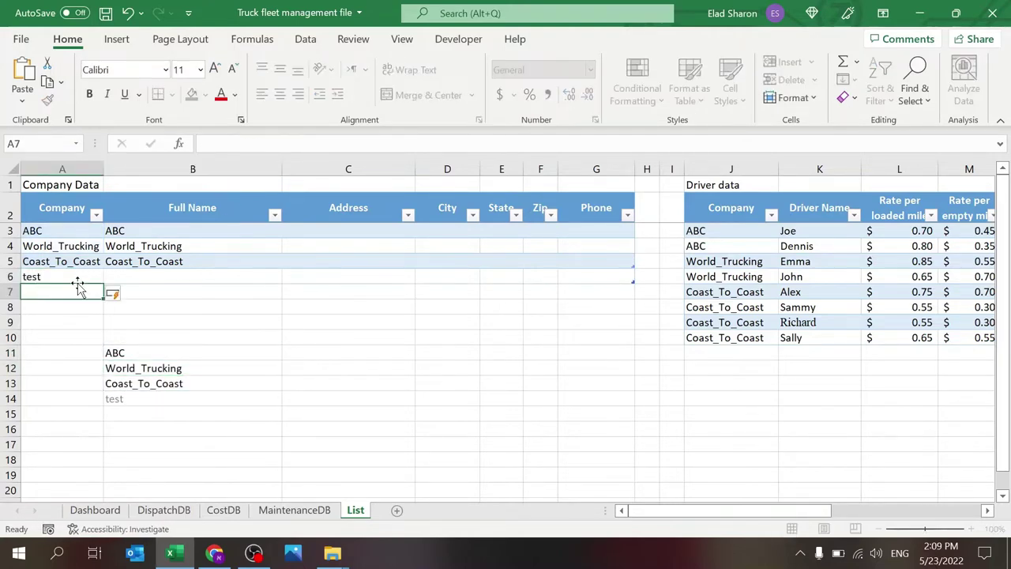
key(ctrl+z)
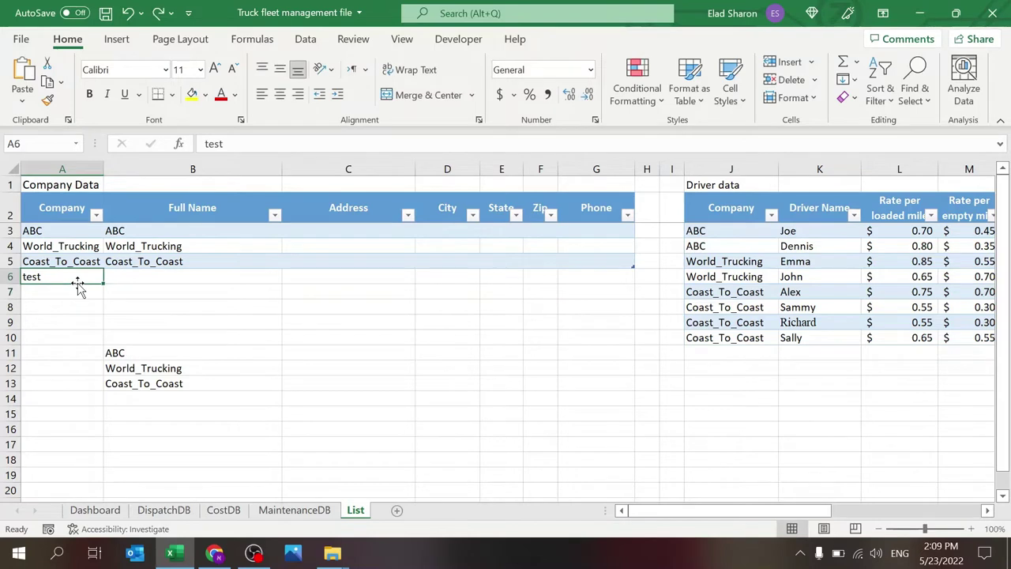
- Clear the test value from A6 and delete the =Company formula in B11
key(Delete)
click(179, 349)
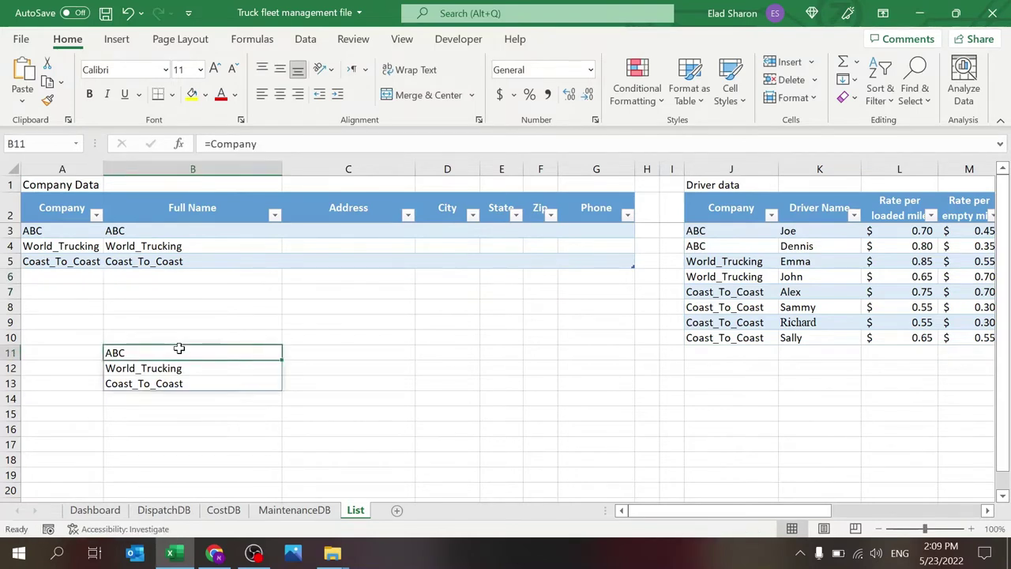
key(Delete)
click(147, 319)
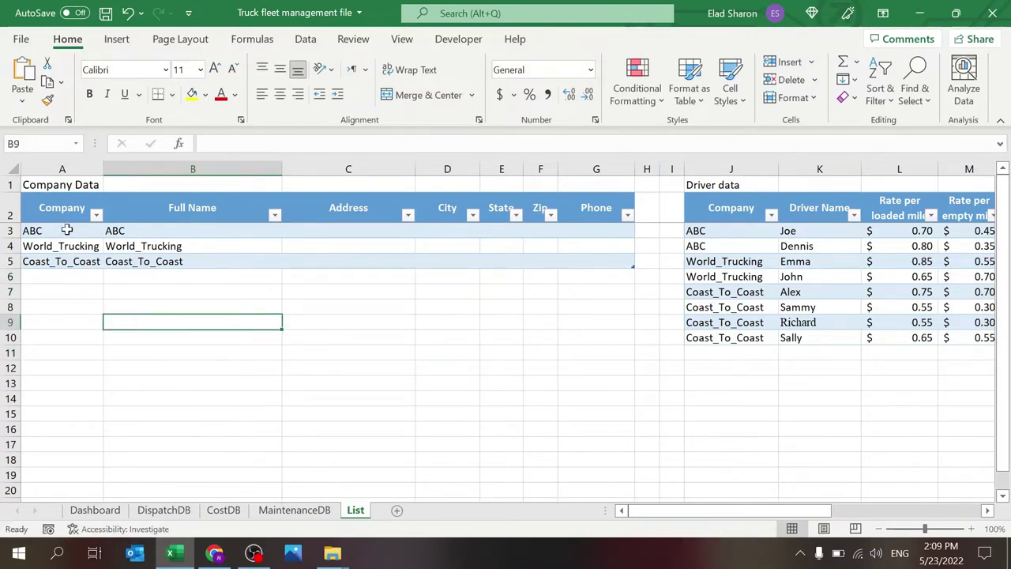
click(473, 374)
key(Right)
key(Right)
key(Right)
key(Right)
key(Right)
key(Right)
key(Right)
key(Right)
key(Right)
key(Right)
key(Right)
key(Right)
key(Right)
key(Right)
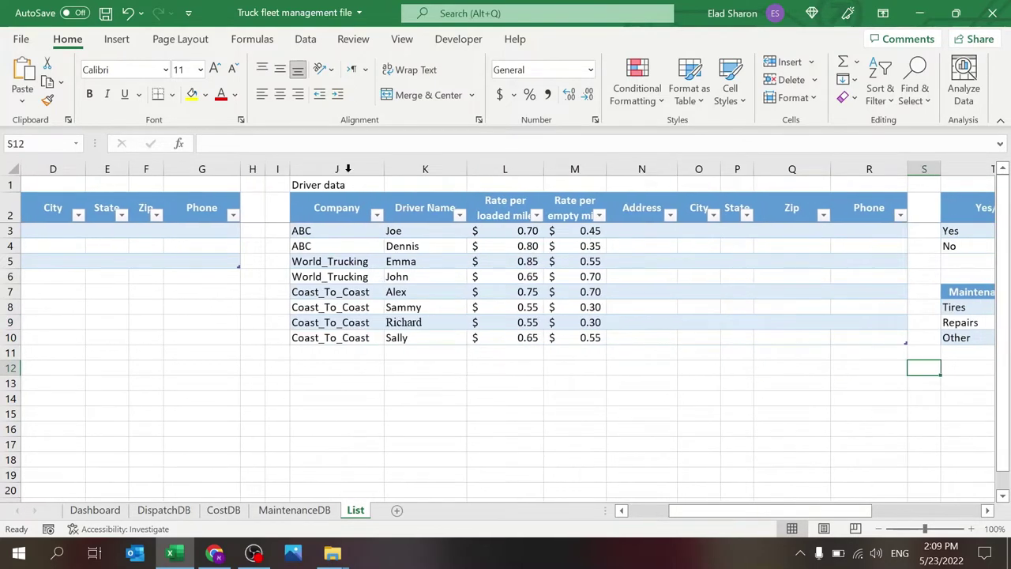
click(332, 230)
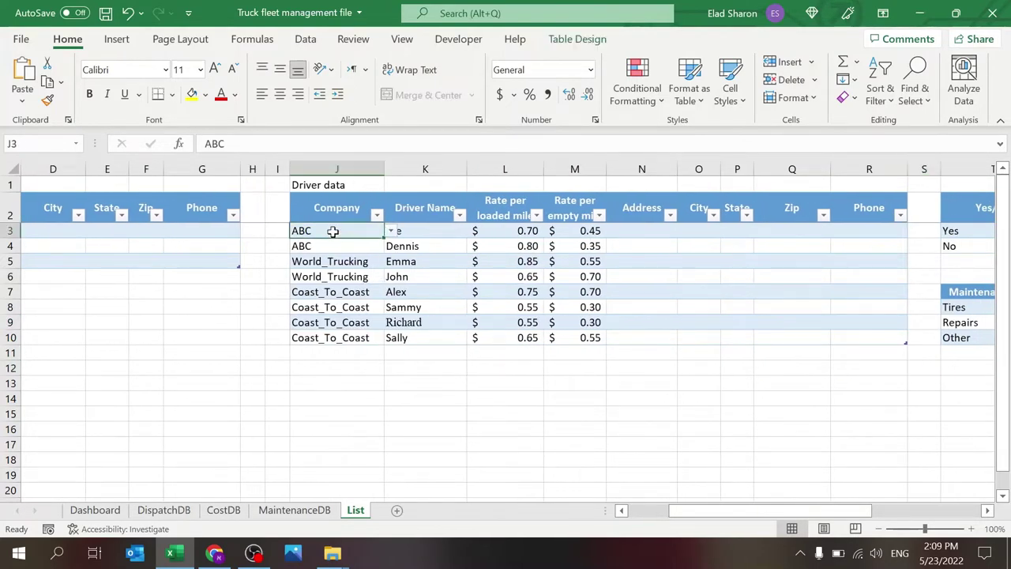
click(390, 230)
click(390, 231)
click(417, 235)
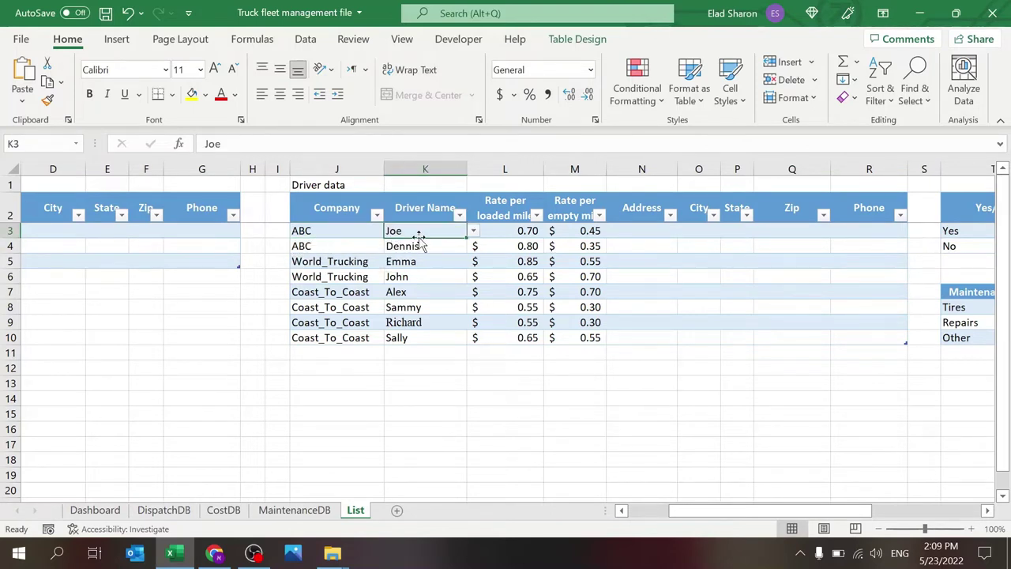
click(474, 231)
click(476, 231)
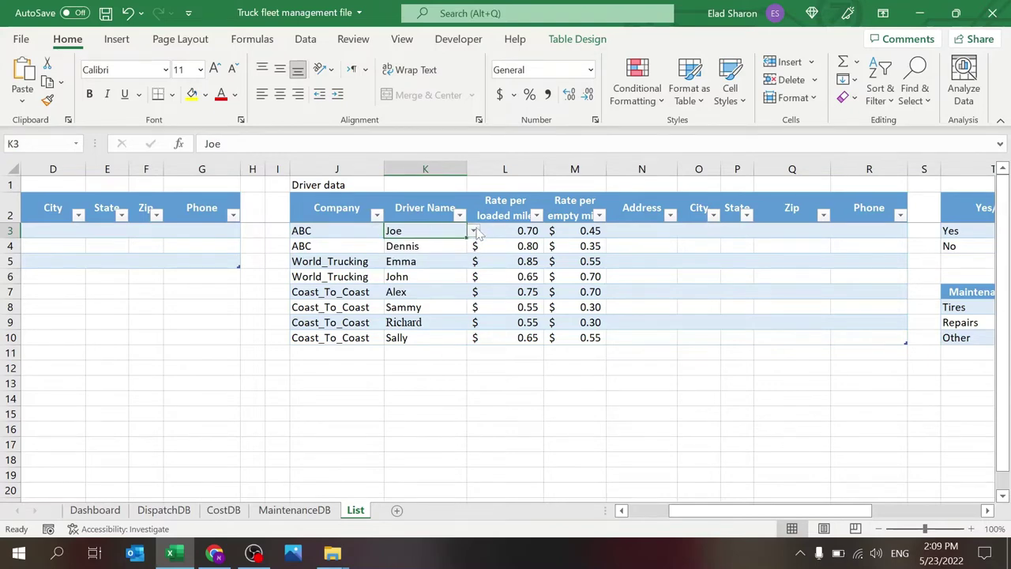
click(755, 334)
key(Tab)
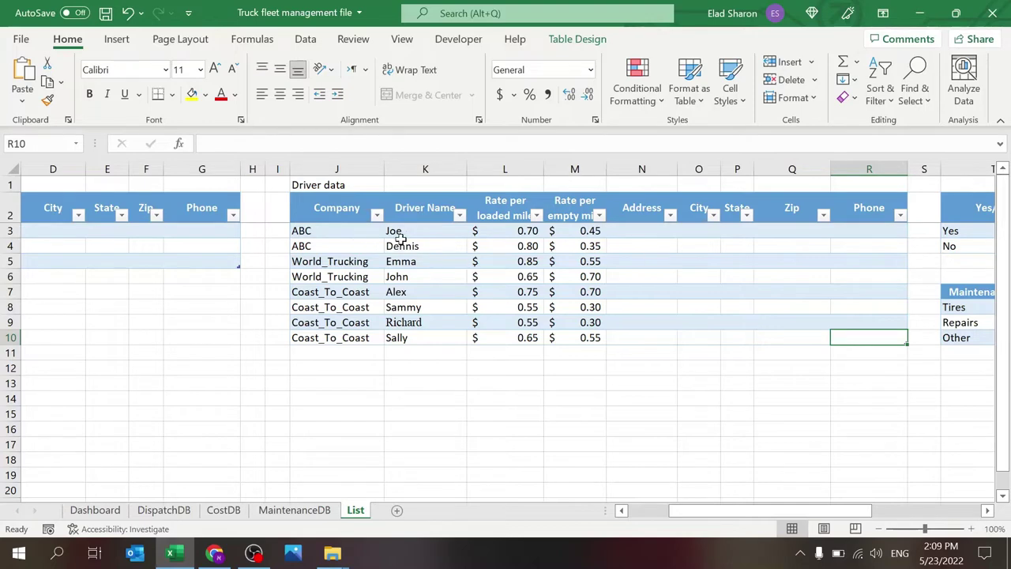
click(510, 229)
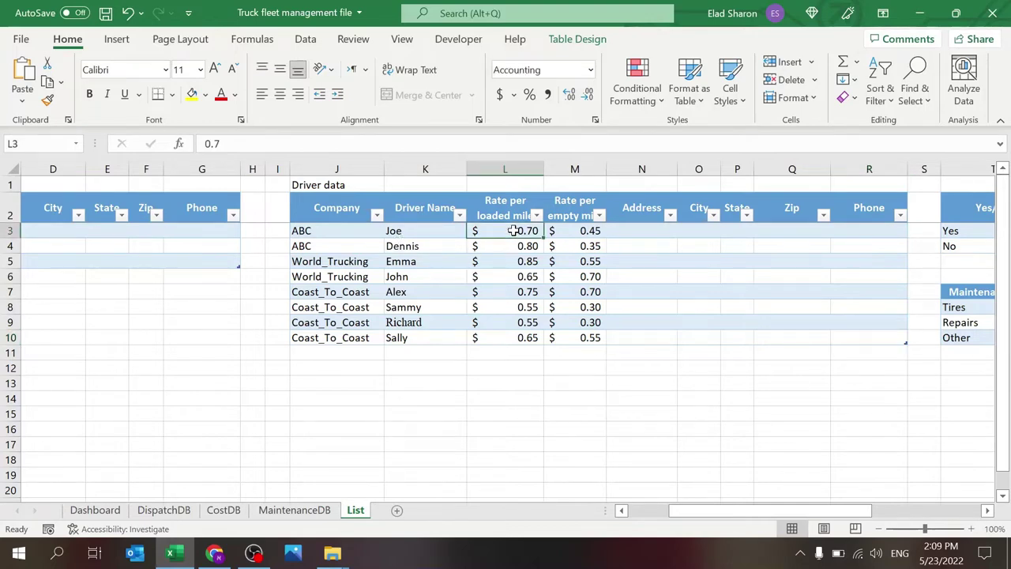
click(554, 226)
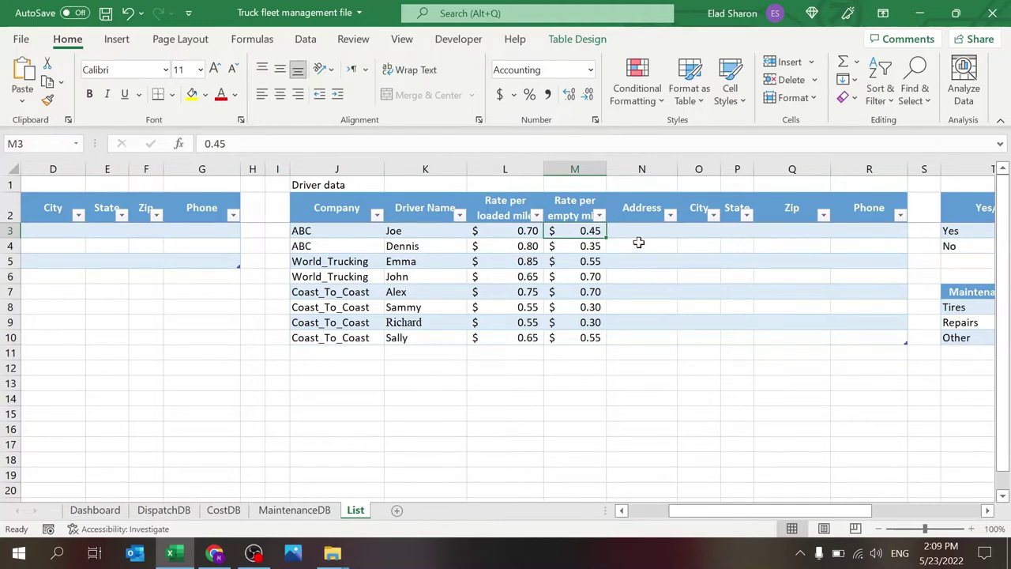
click(702, 356)
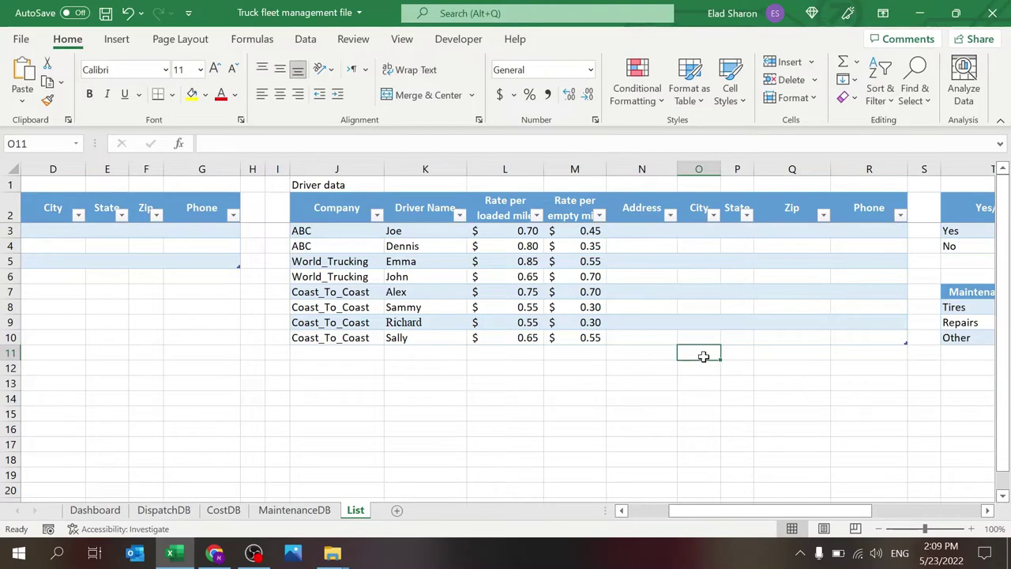
key(Right)
key(Right)
key(Right)
key(Right)
key(Right)
key(Right)
key(Right)
key(Right)
key(Right)
key(Right)
key(Right)
key(Right)
key(Right)
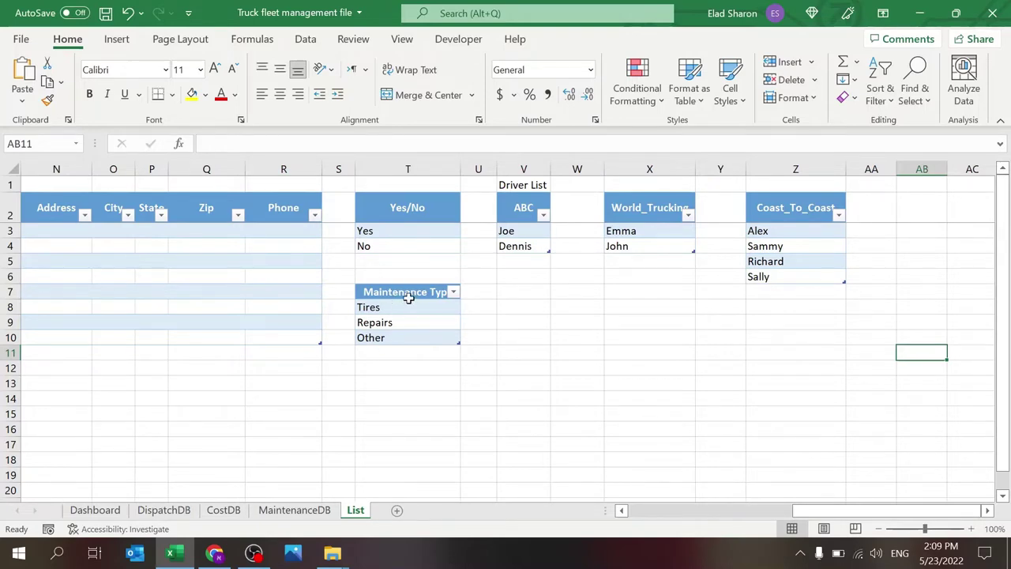
drag(399, 308, 390, 342)
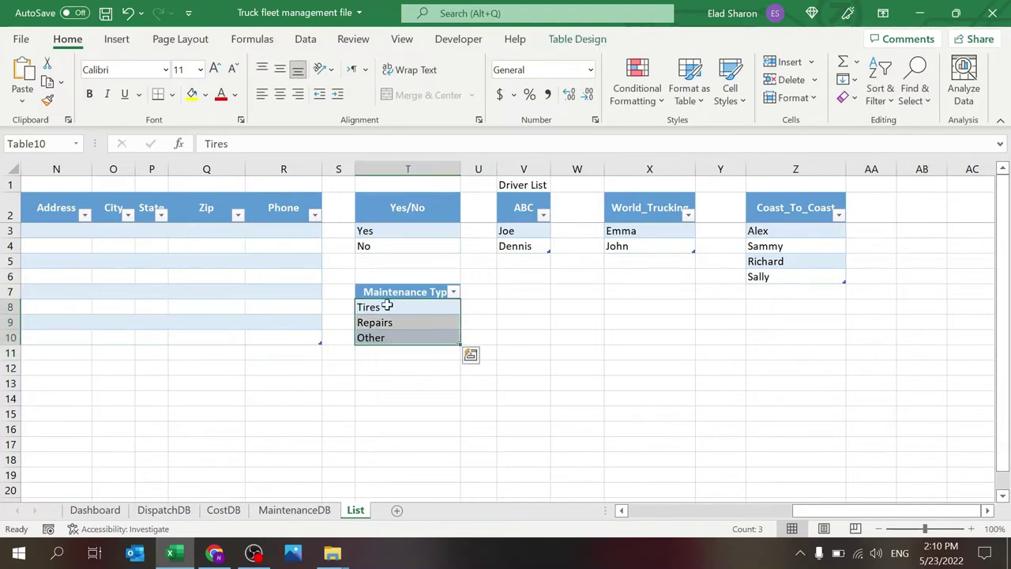
click(76, 144)
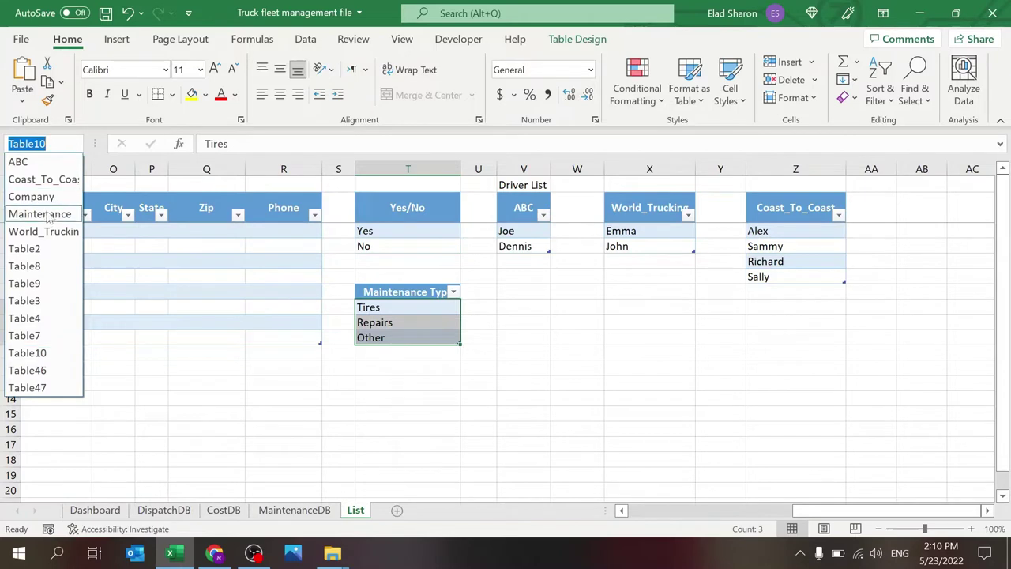
key(Escape)
key(Escape)
click(577, 290)
key(Right)
key(Right)
key(Right)
key(Right)
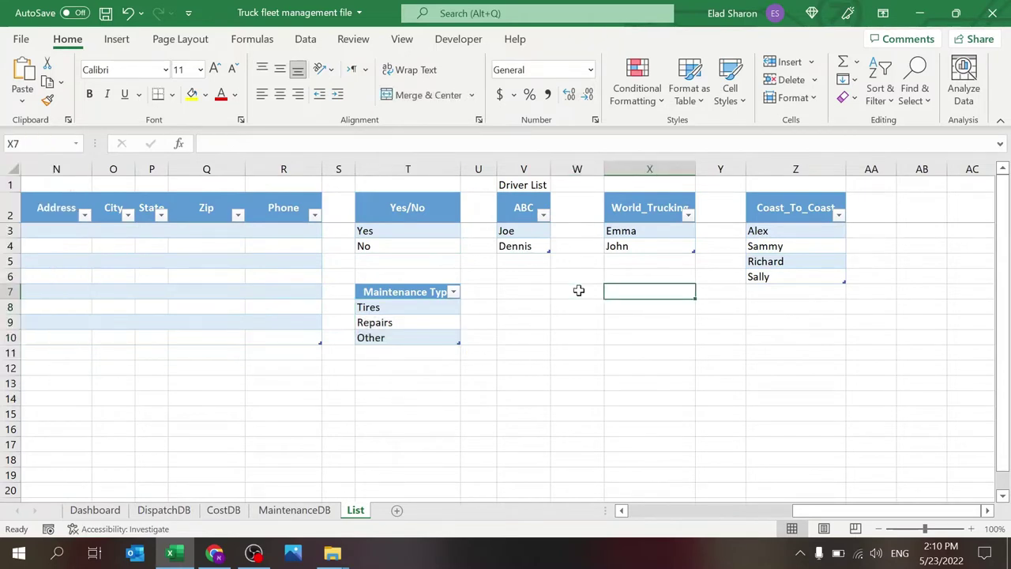
key(Right)
key(Right)
key(Right)
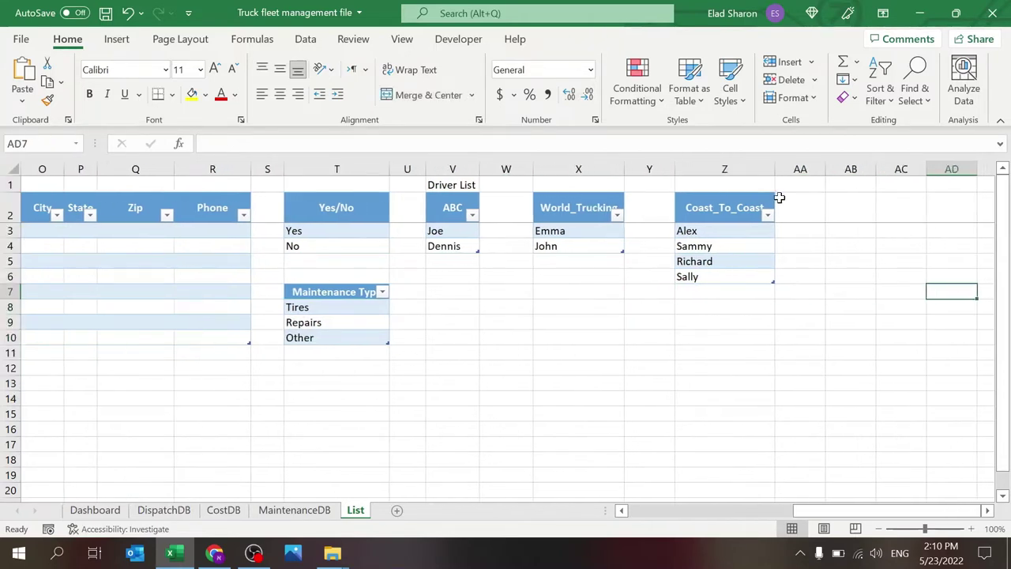
click(639, 515)
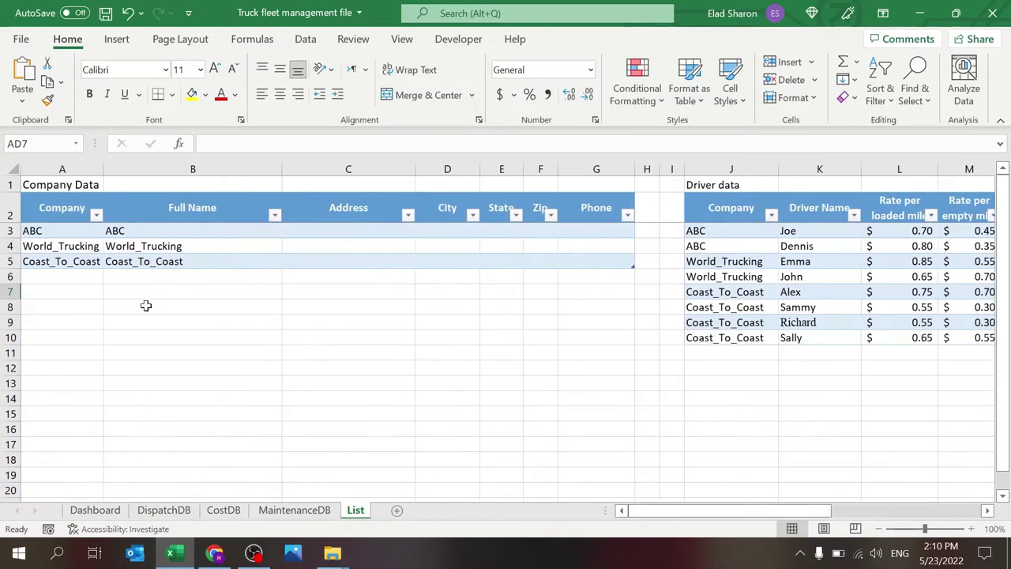
drag(646, 513, 863, 499)
click(666, 203)
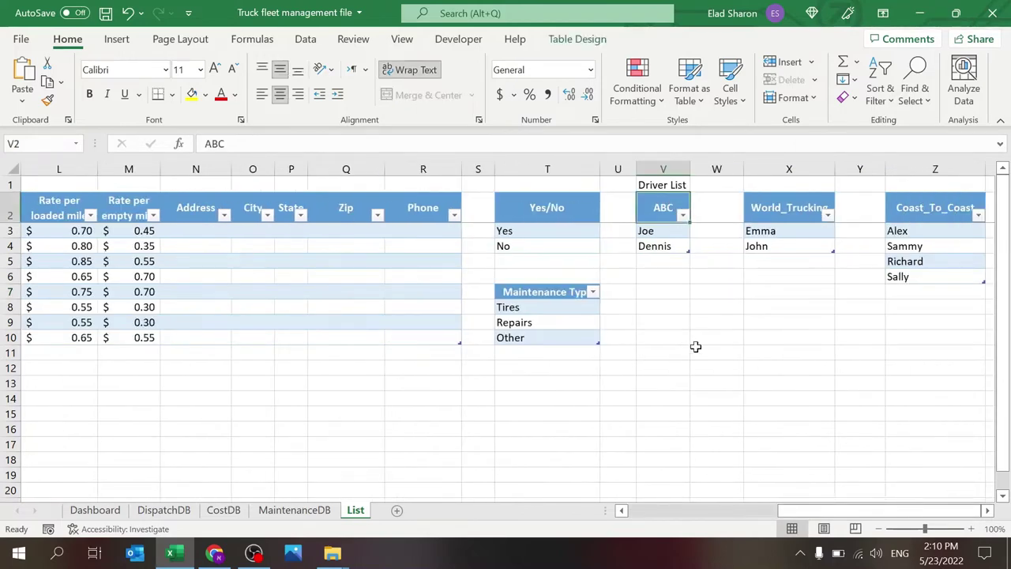
drag(669, 229, 668, 244)
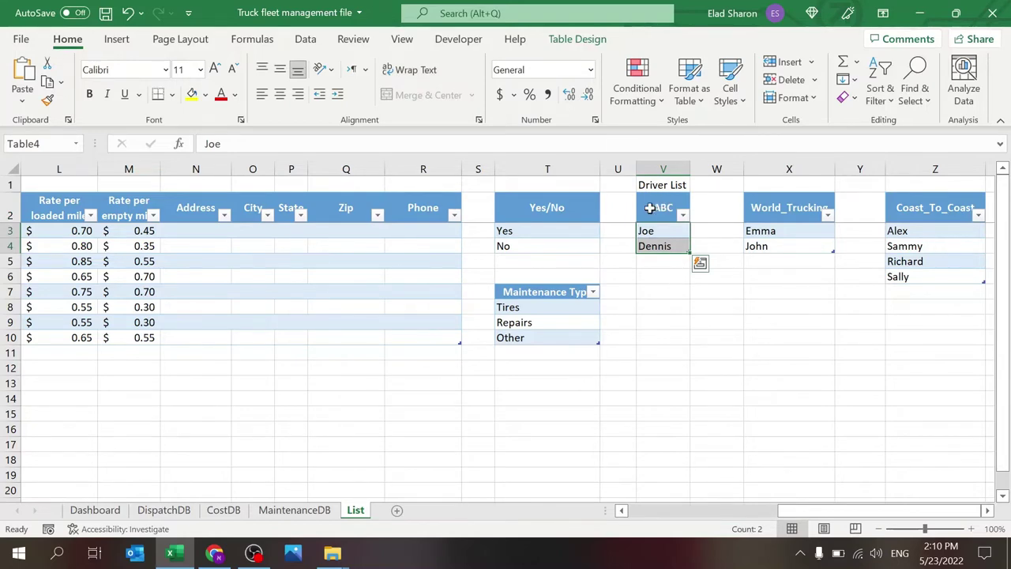
click(636, 513)
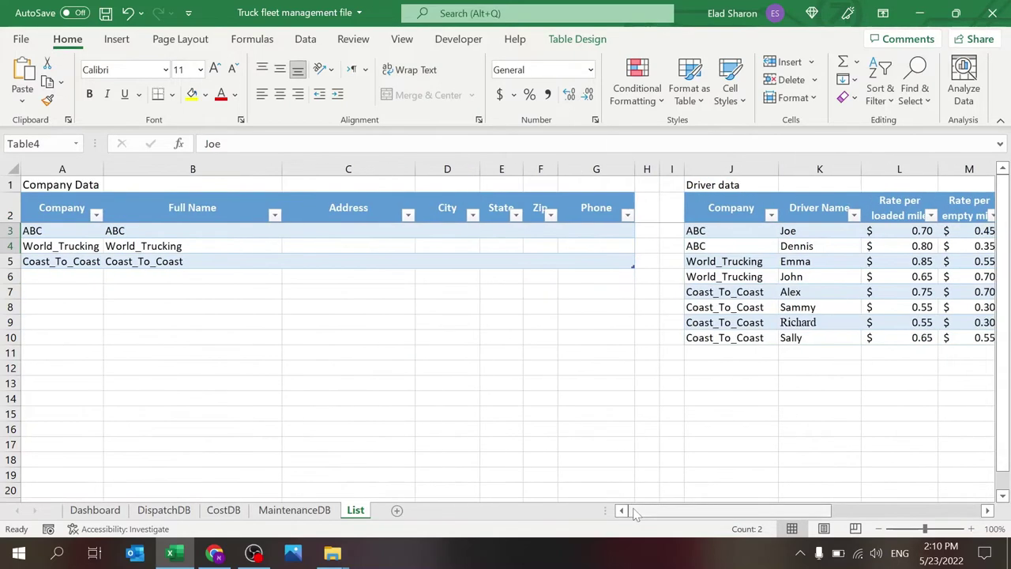
click(66, 229)
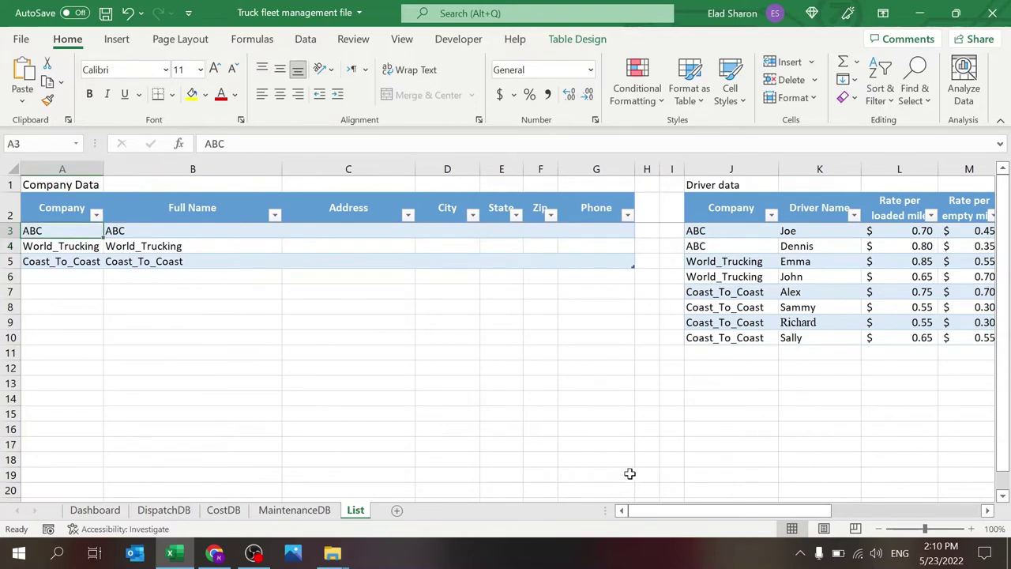
drag(644, 510, 845, 511)
click(667, 207)
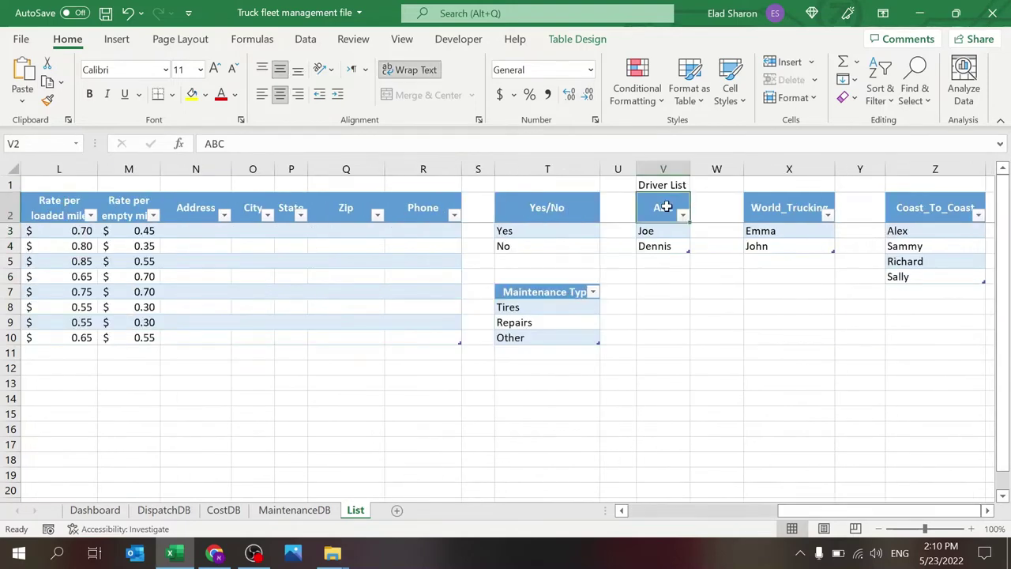
drag(754, 231, 786, 247)
click(897, 207)
drag(683, 231, 661, 245)
click(662, 275)
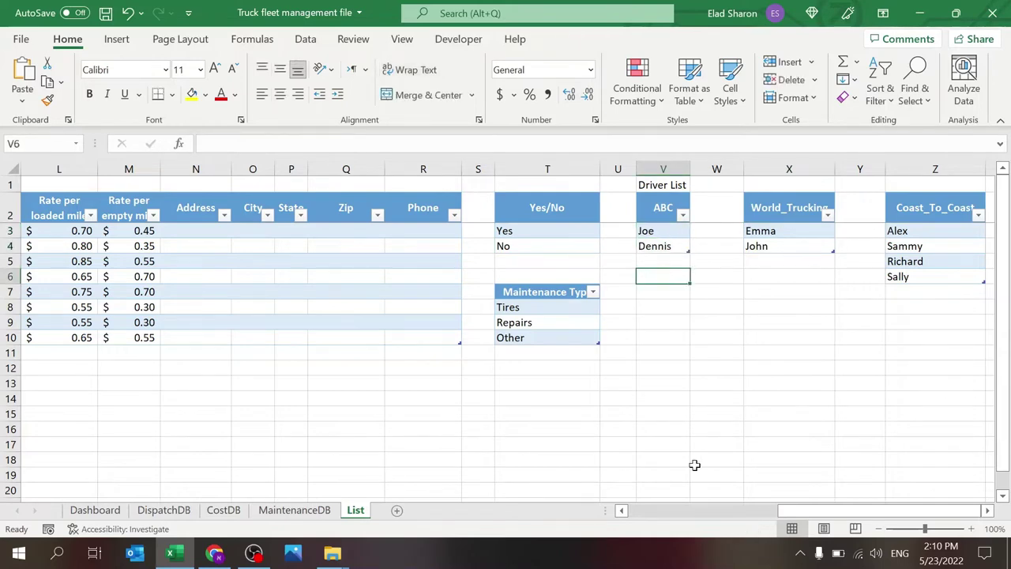
drag(789, 510, 671, 531)
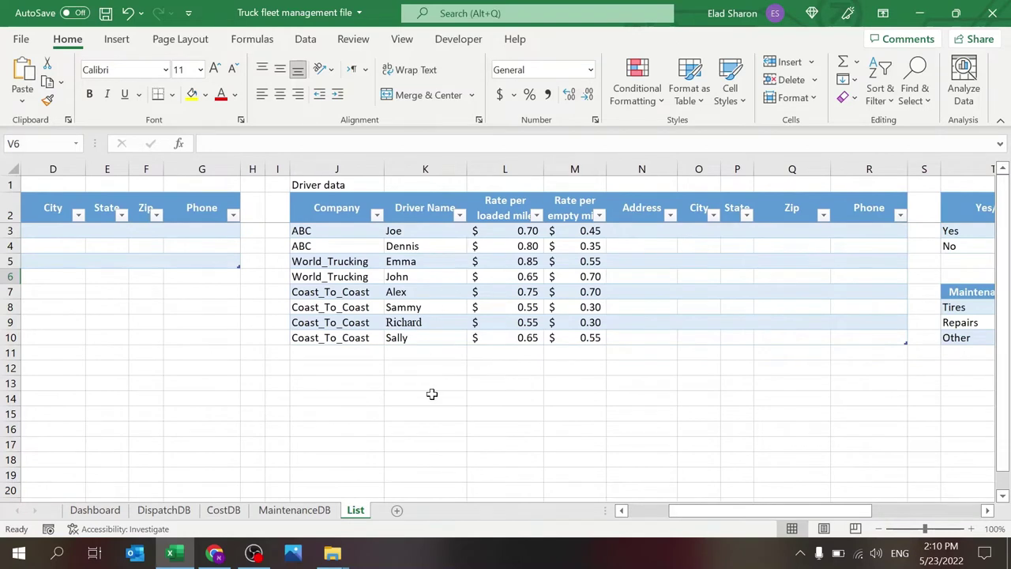
- Check the list validation with source =Company on the Driver data Company cells
click(332, 227)
drag(332, 228, 330, 338)
click(302, 41)
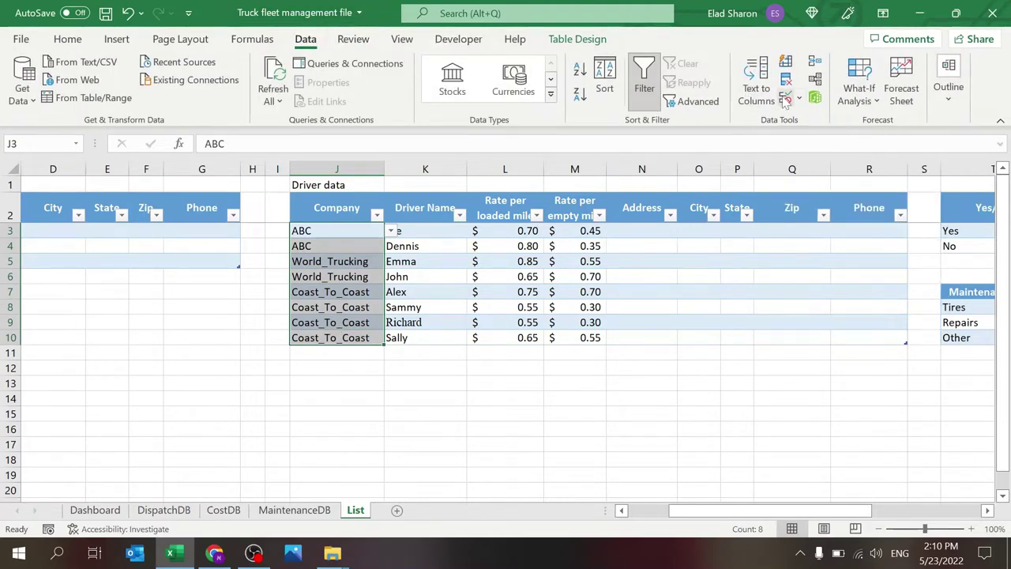
click(785, 100)
click(427, 241)
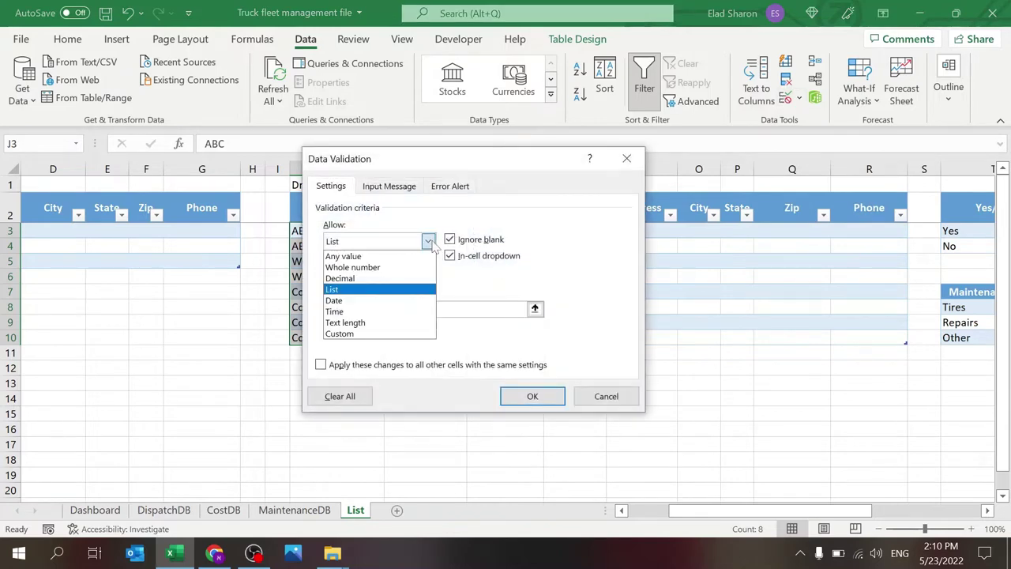
click(371, 290)
click(330, 309)
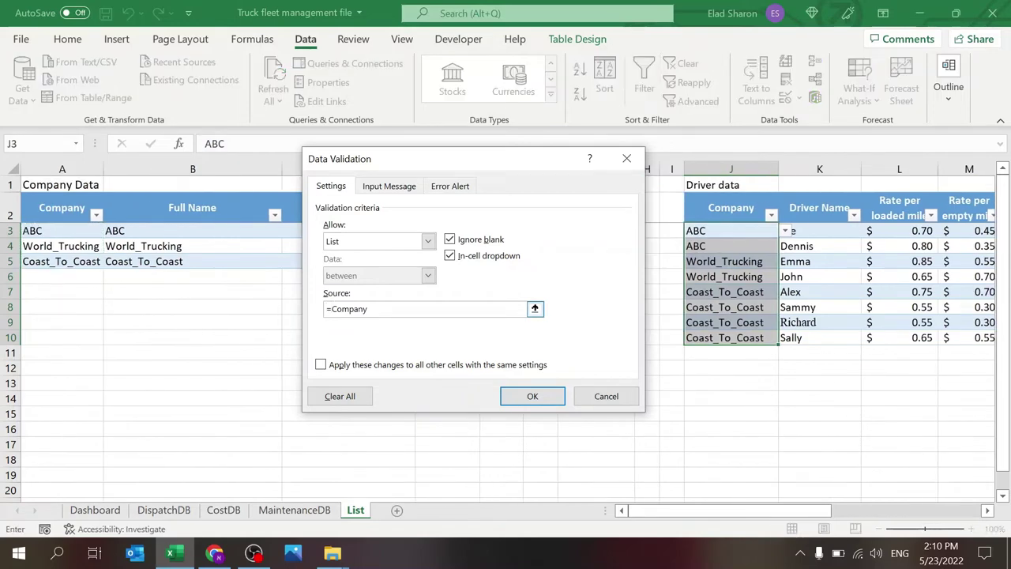
click(586, 399)
- Check the validation rule on the Driver Name cells K3 to K10
drag(813, 231, 810, 336)
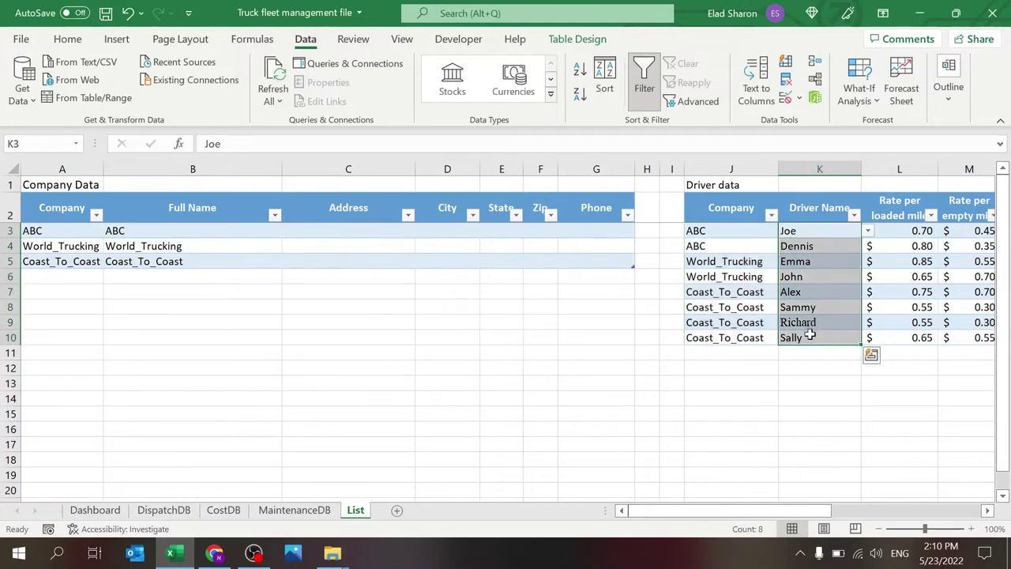
click(785, 97)
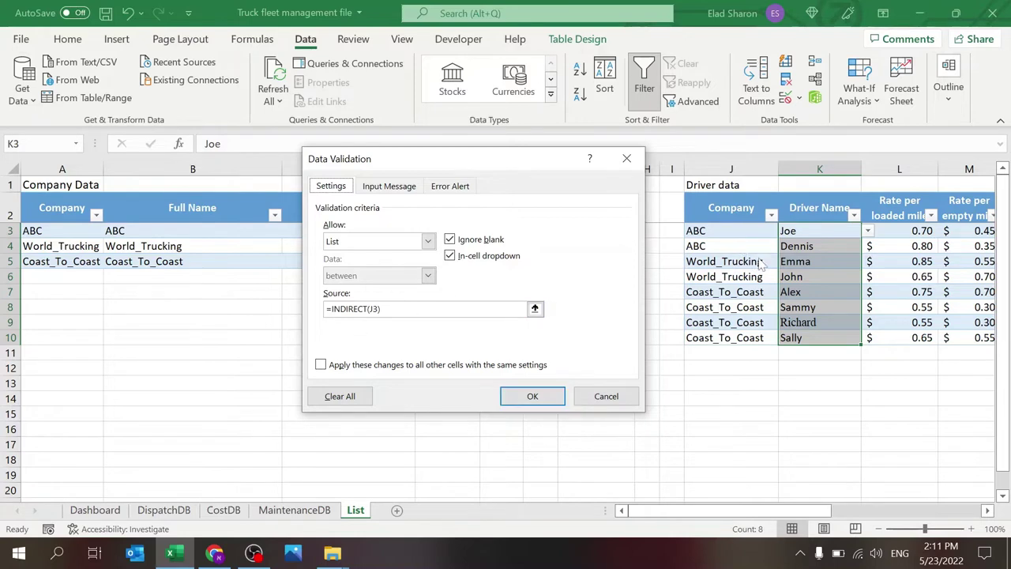
click(606, 395)
click(778, 401)
- Look across to the per-company driver lists and return to the sheet's left side
key(Right)
key(Right)
key(Right)
key(Right)
key(Right)
key(Right)
key(Right)
key(Right)
key(Right)
key(Right)
key(Right)
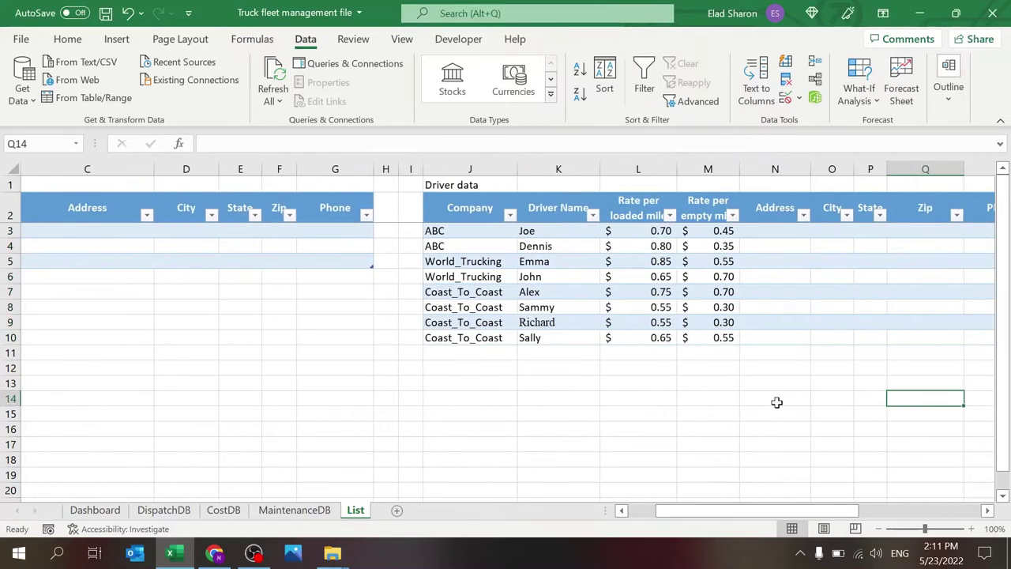
key(Right)
key(Right)
key(Right)
key(Right)
key(Right)
key(Right)
key(Right)
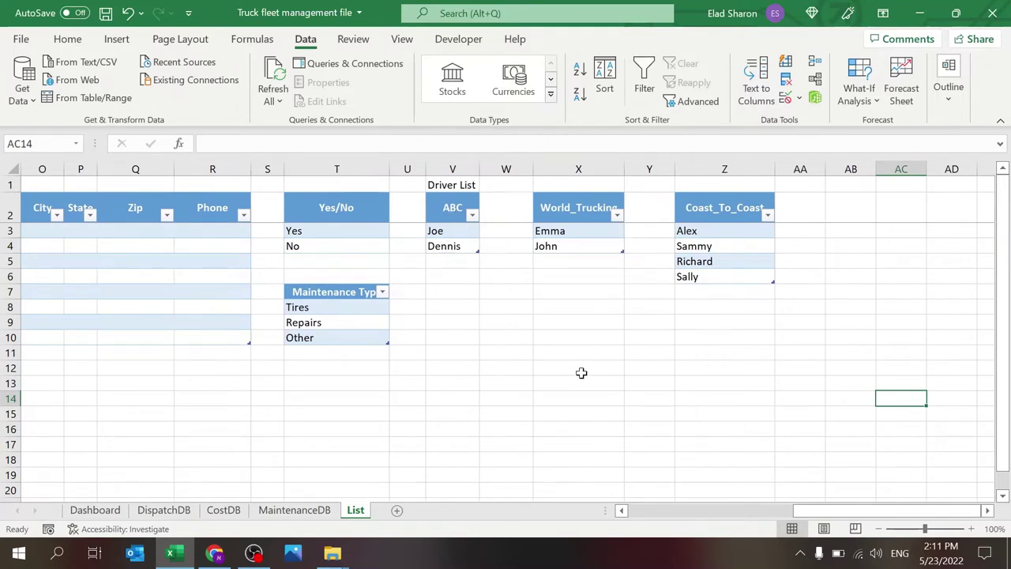
key(Left)
key(Left)
key(Left)
key(Left)
key(Left)
key(Left)
key(Left)
key(Left)
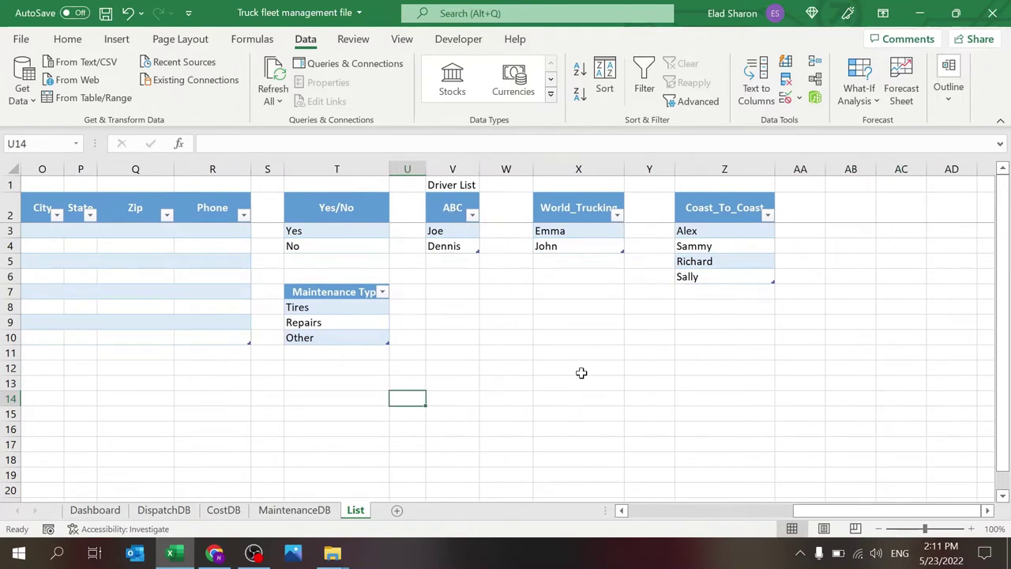
key(Left)
key(Left)
key(Left)
key(Left)
key(Left)
key(Left)
key(Left)
key(Left)
key(Left)
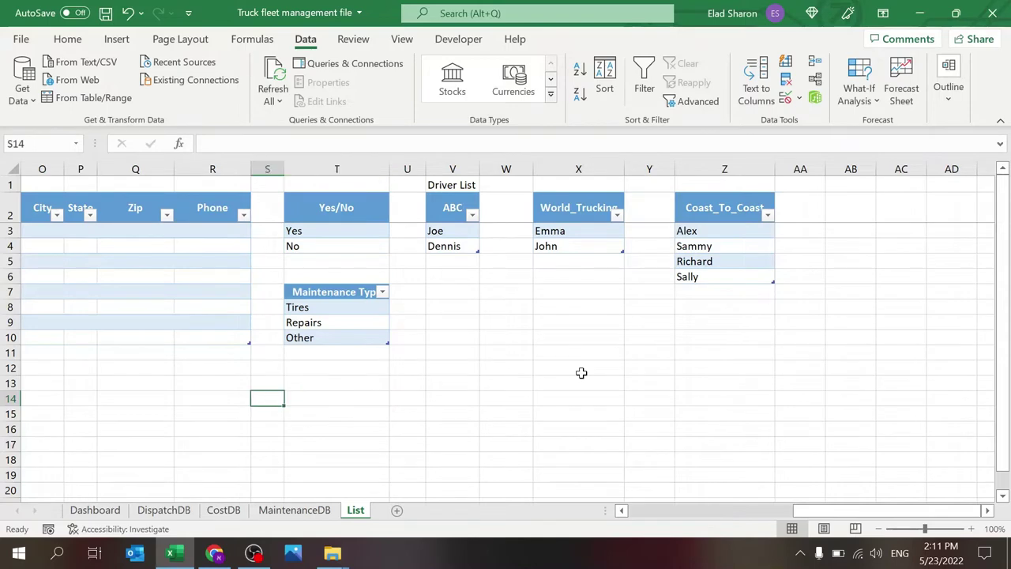
key(Left)
key(Left)
key(Left)
key(Left)
key(Left)
key(Left)
key(Left)
key(Left)
key(Left)
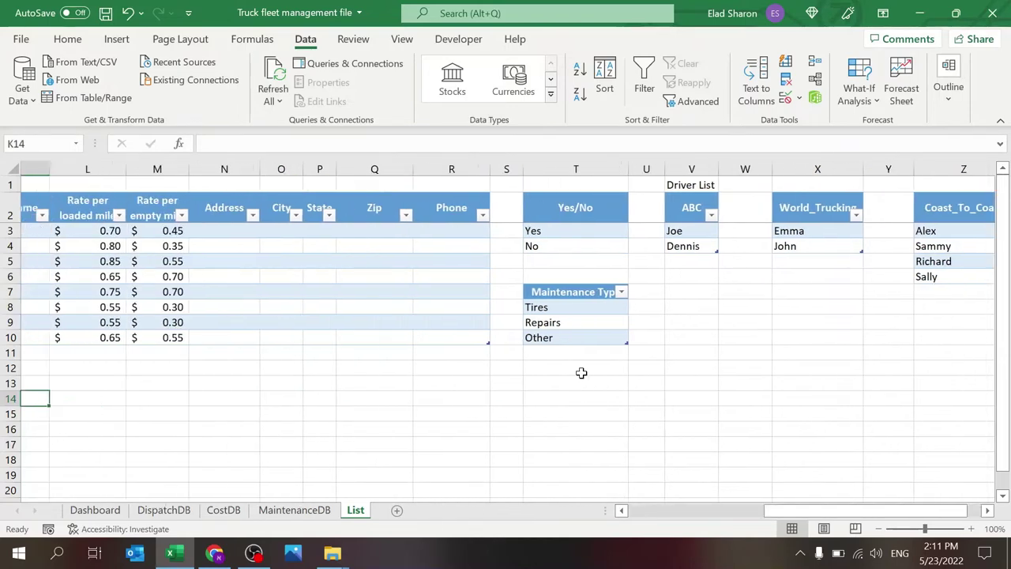
key(Left)
key(Left)
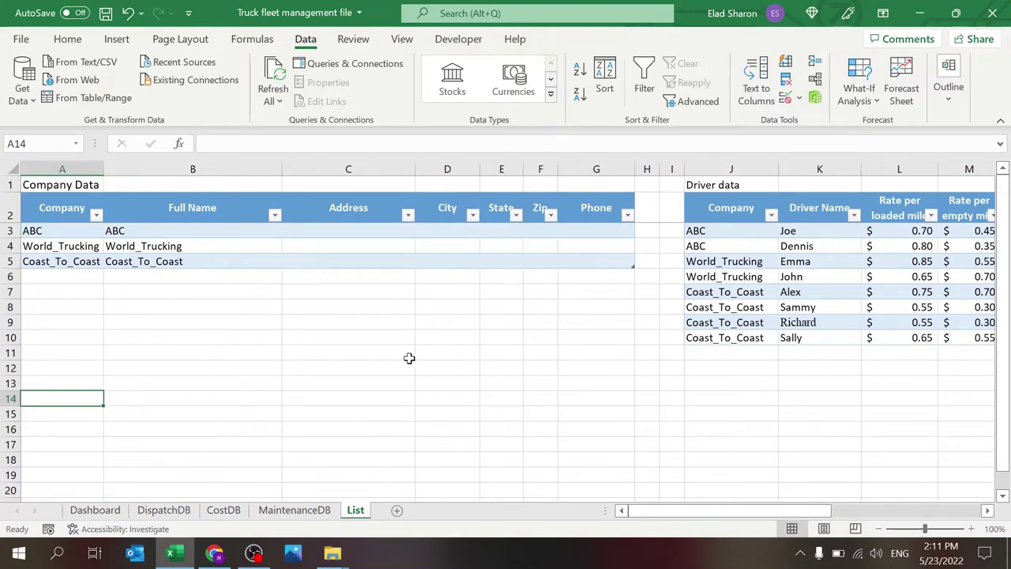
- On MaintenanceDB, try the Company and Driver pick-lists in A6 and B6, then clear A6
click(310, 515)
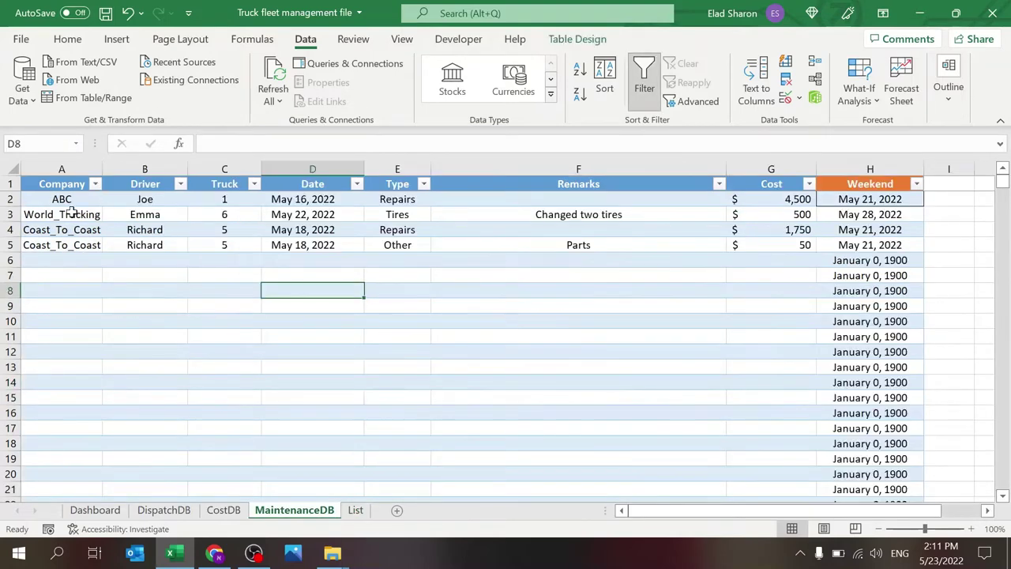
click(87, 262)
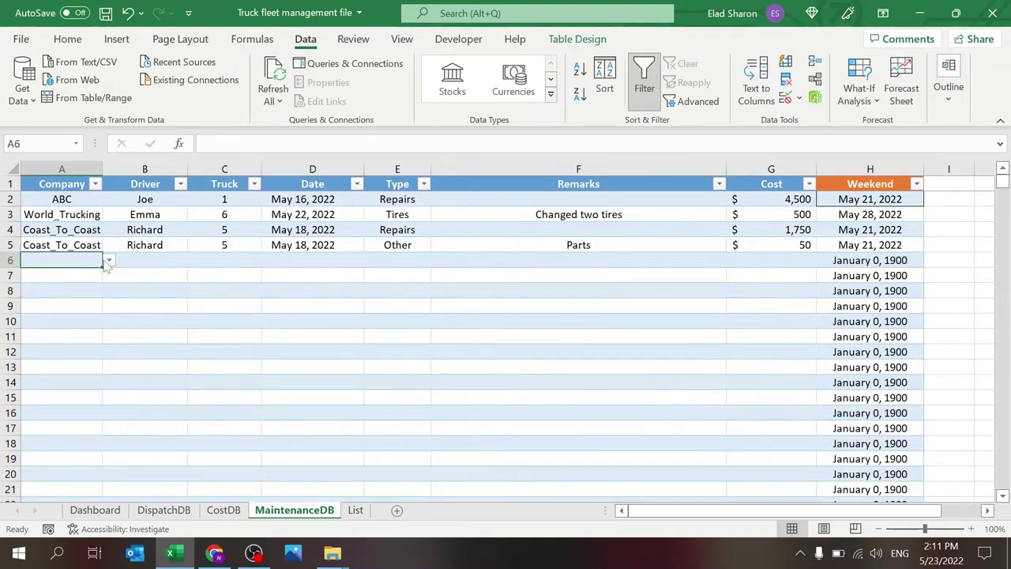
click(109, 261)
key(Escape)
click(109, 260)
click(95, 271)
click(143, 263)
click(193, 261)
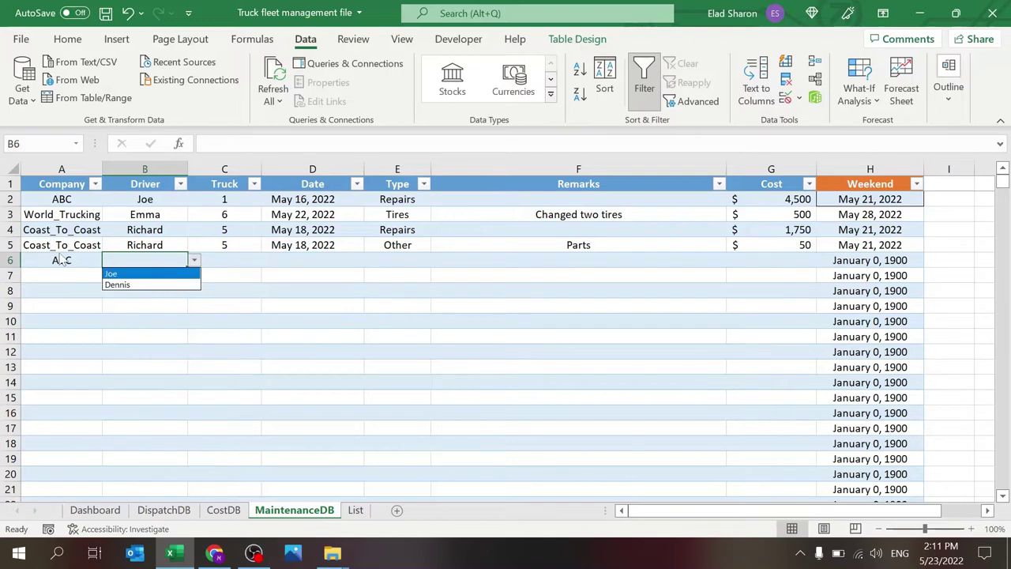
key(Escape)
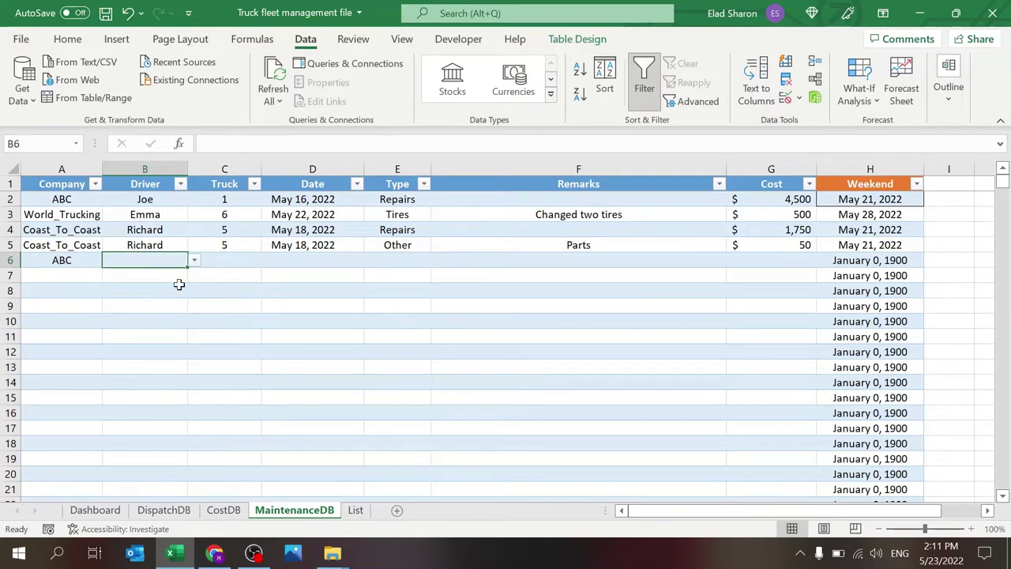
click(89, 263)
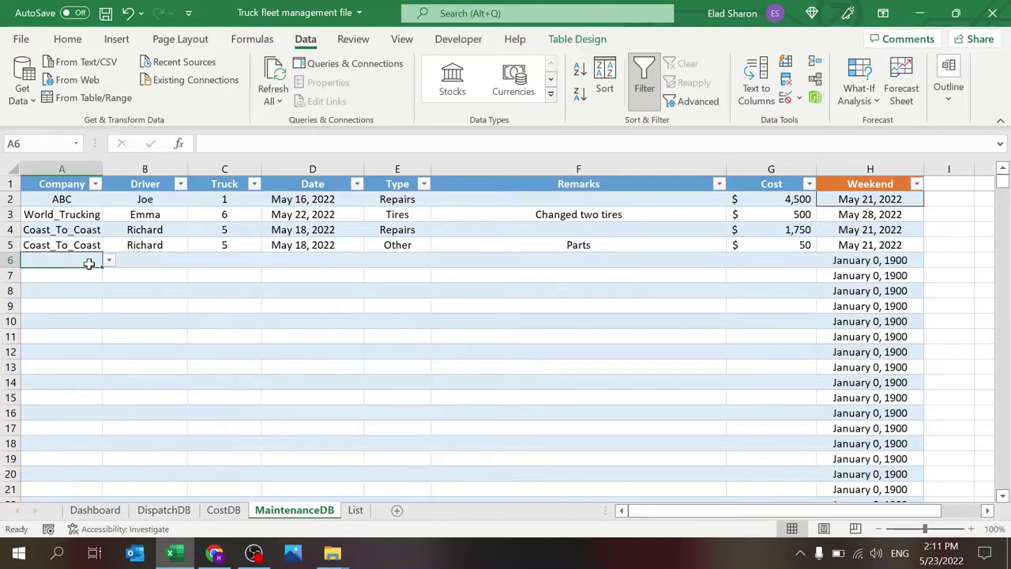
key(Delete)
key(Right)
key(Right)
key(Up)
key(Up)
key(Up)
key(Up)
key(Up)
key(Right)
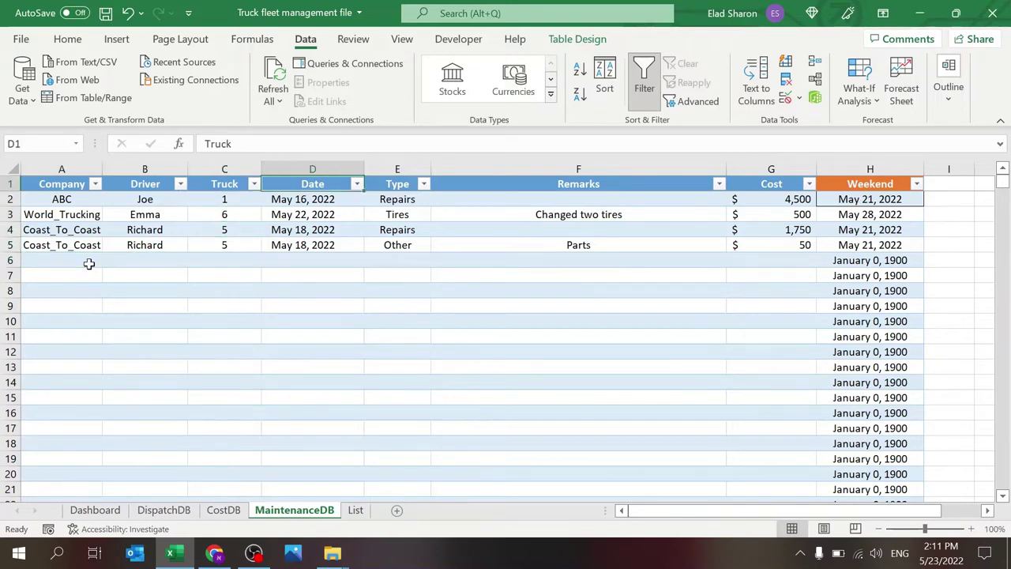
key(Down)
key(Right)
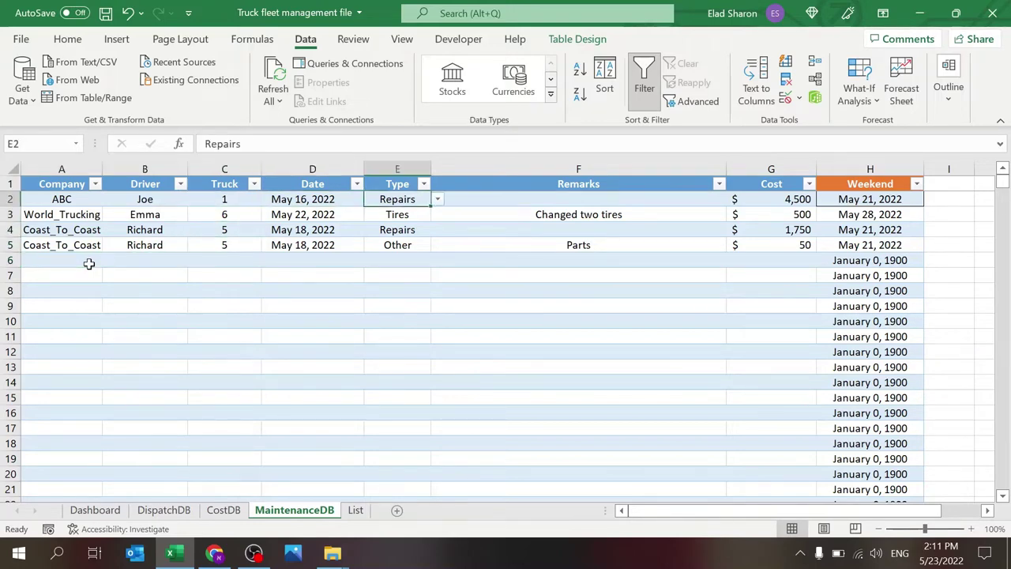
click(438, 200)
click(421, 224)
click(526, 199)
click(757, 197)
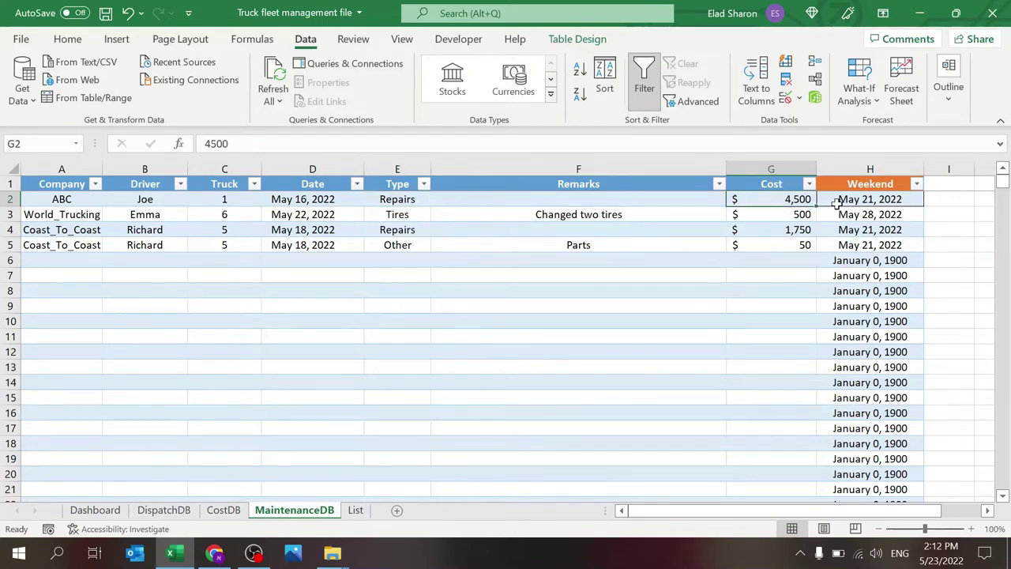
click(857, 197)
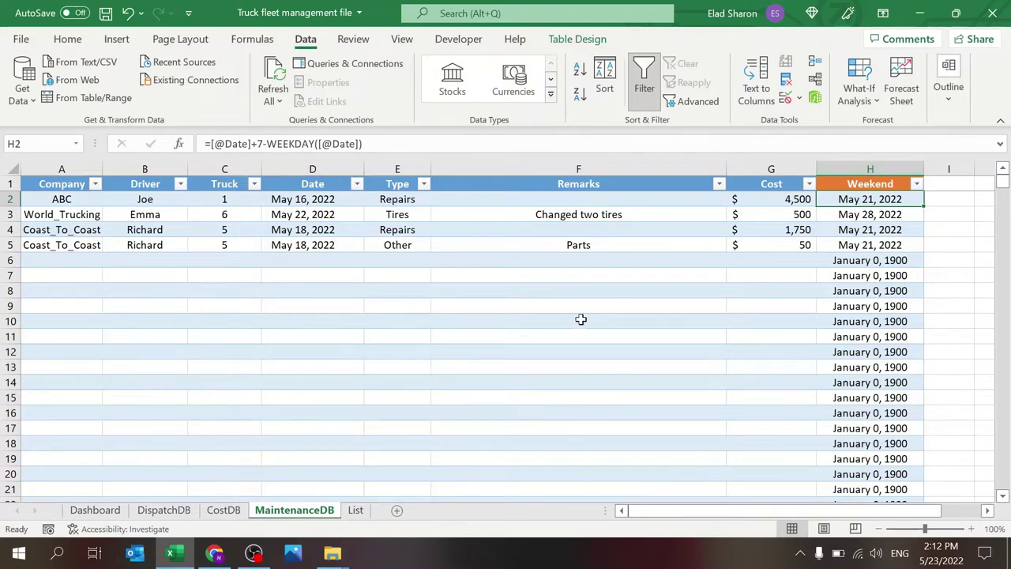
- On CostDB, inspect the loaded- and empty-mile VLOOKUP rate formulas in row 2
click(235, 508)
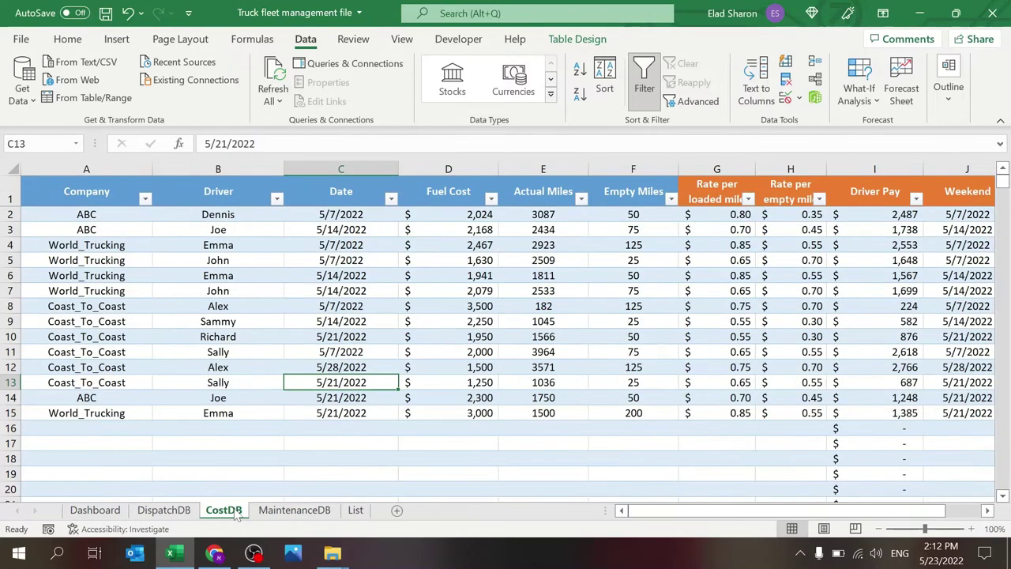
click(111, 215)
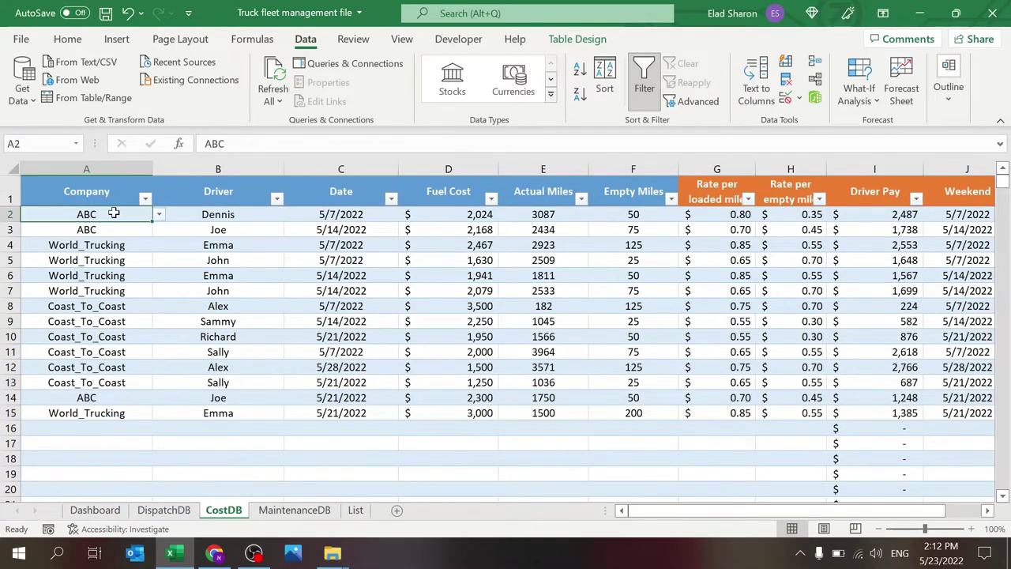
key(Right)
key(Right)
key(Right)
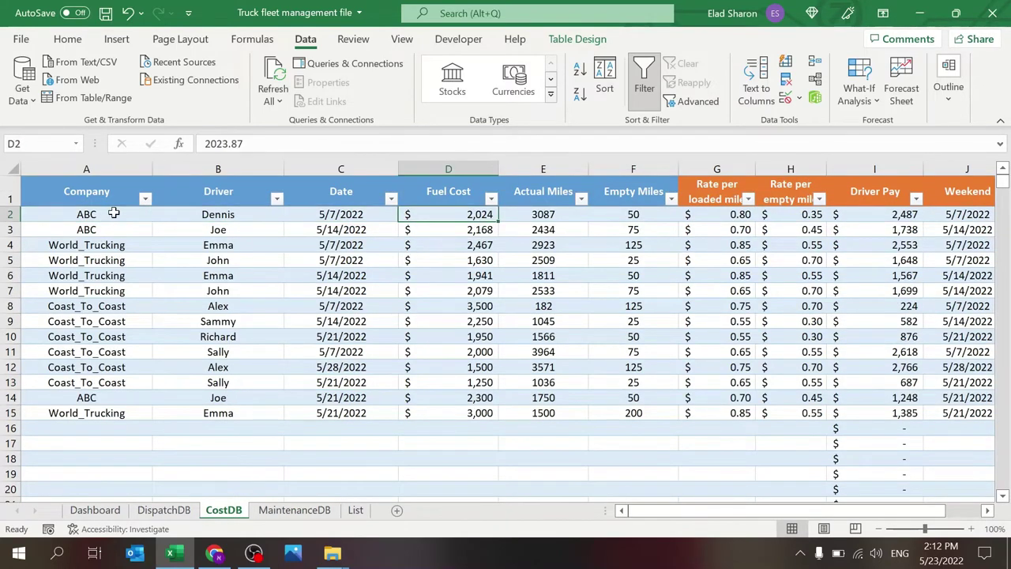
key(Right)
key(Right)
key(Right)
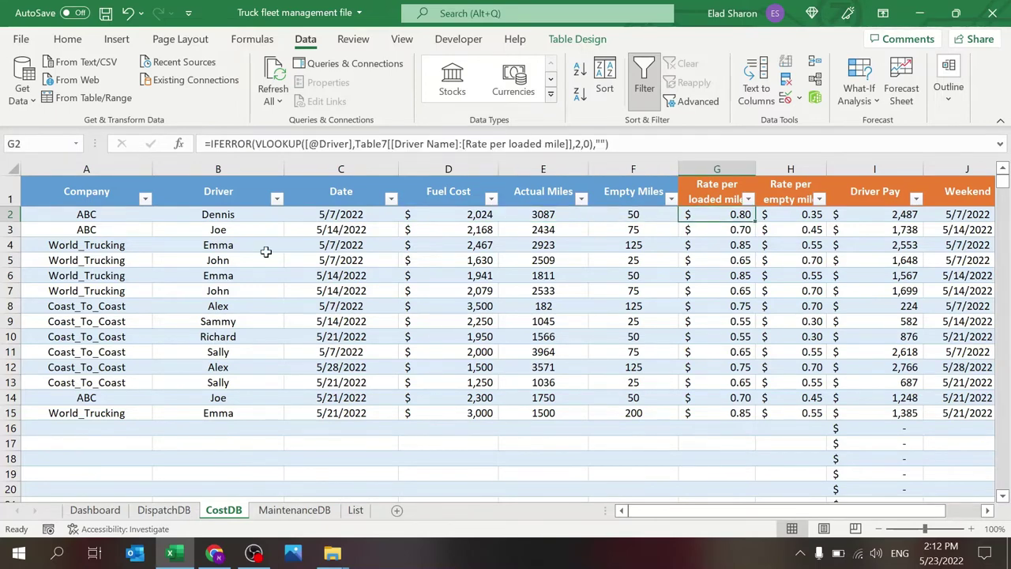
key(Right)
key(Left)
- Check the rate-per-mile columns L2:M2 in the List sheet's Driver data
click(355, 510)
drag(727, 514, 798, 514)
click(399, 207)
drag(399, 207, 464, 204)
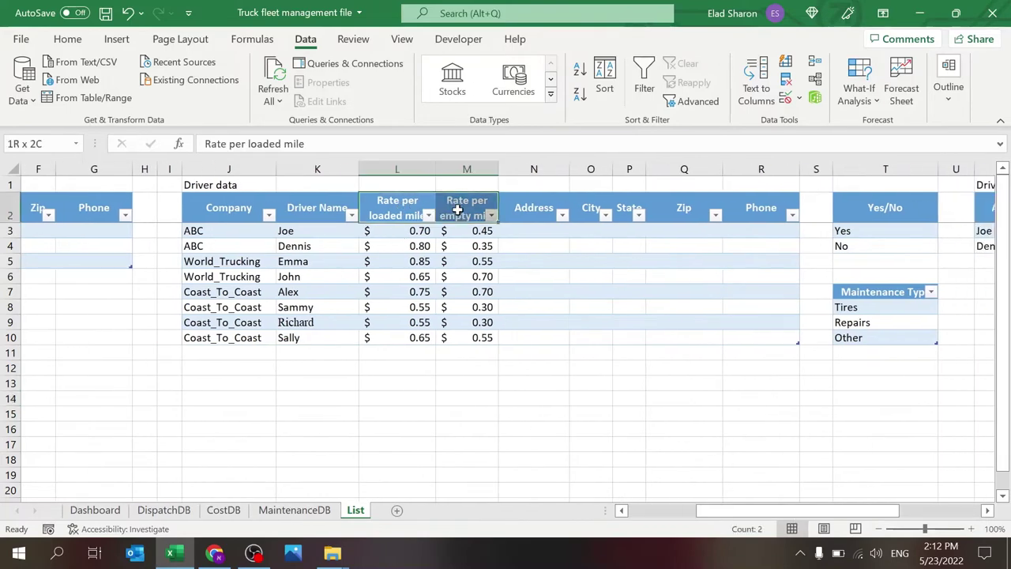
click(308, 232)
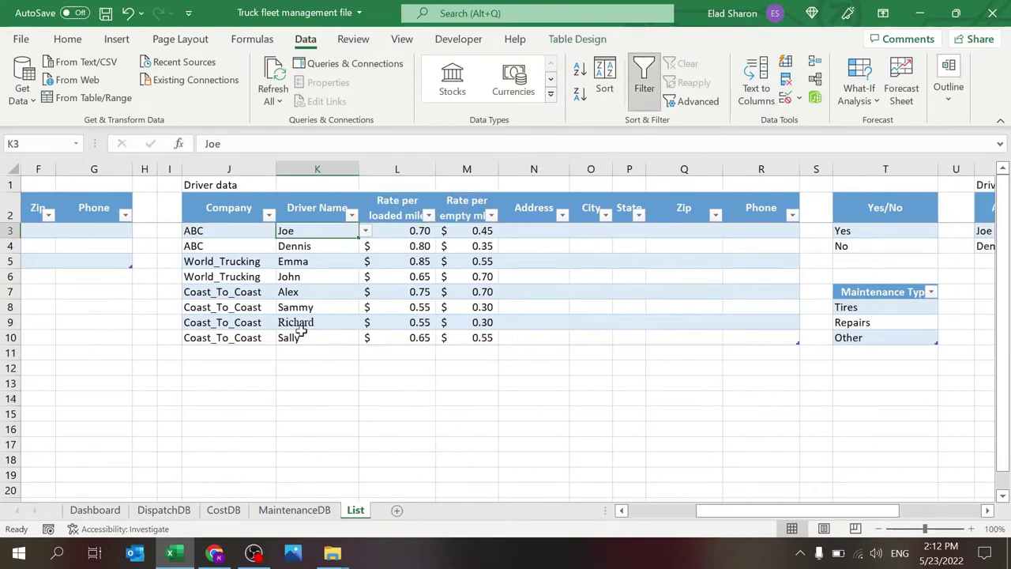
- Review the SUMPRODUCT Driver Pay formula in CostDB cell I2, re-committing it unchanged
click(223, 510)
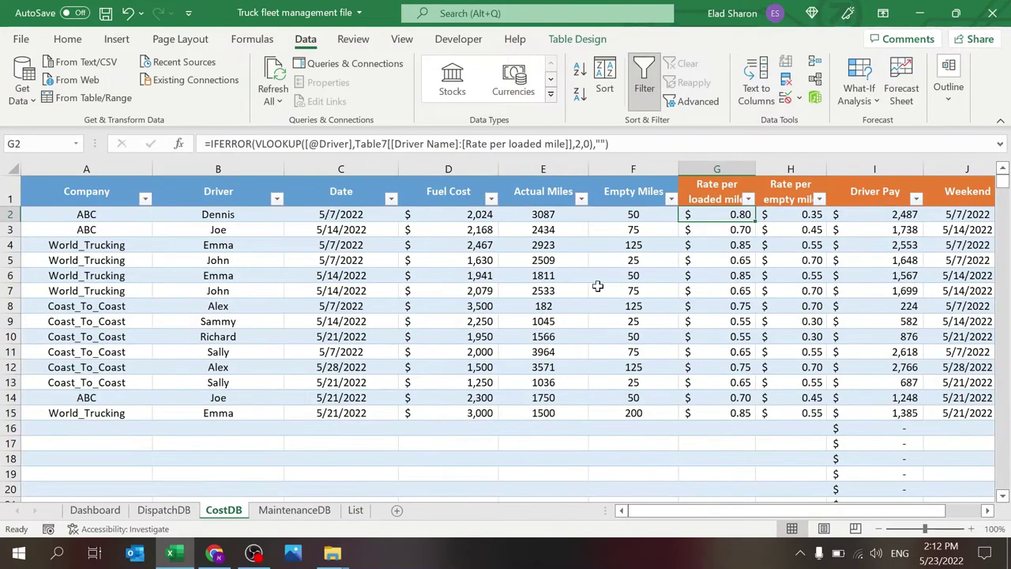
click(897, 215)
key(F2)
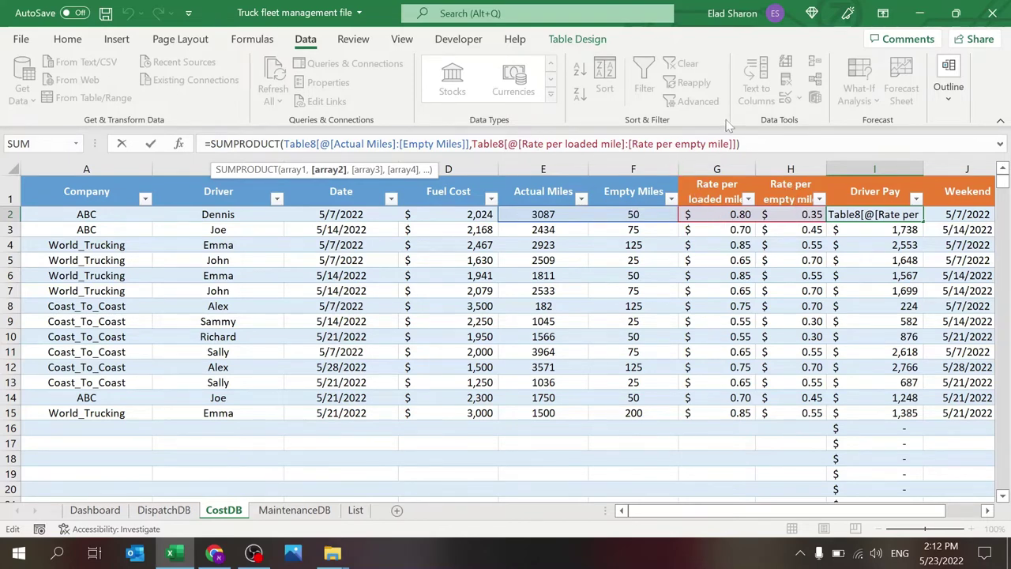
key(ctrl+Return)
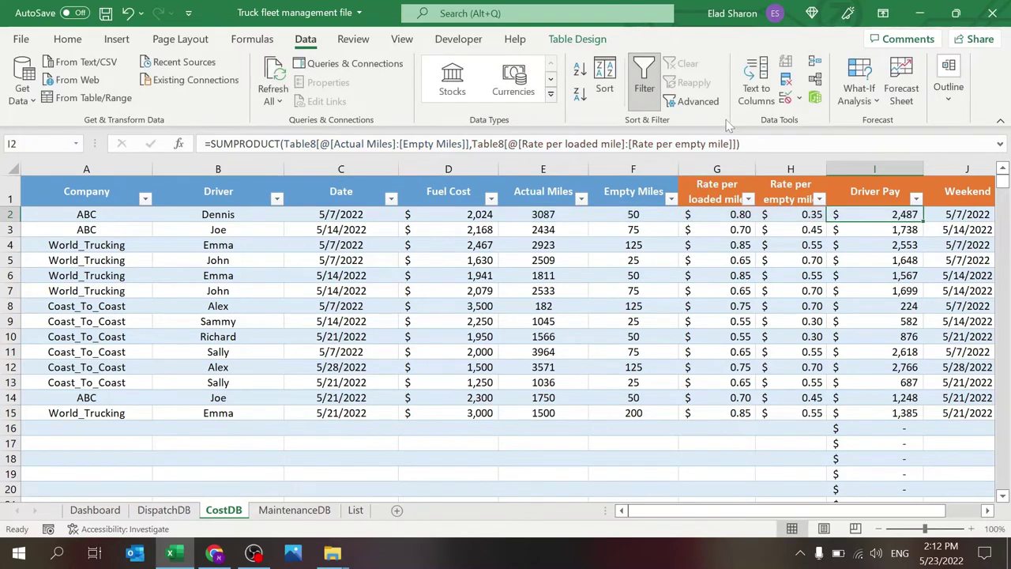
key(Right)
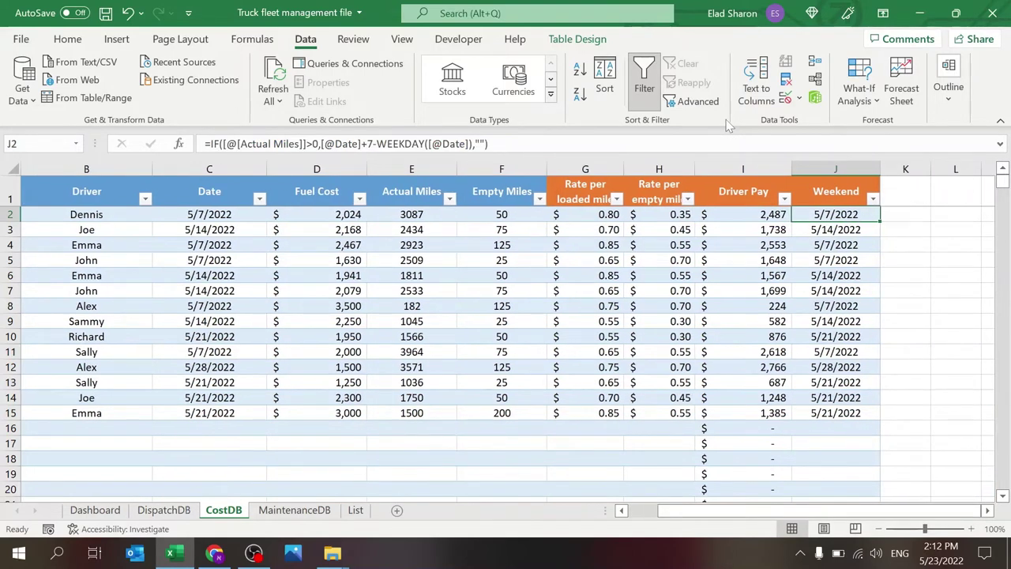
key(Left)
key(Left)
key(Left)
key(Left)
key(Left)
key(Left)
key(Left)
key(Left)
key(Left)
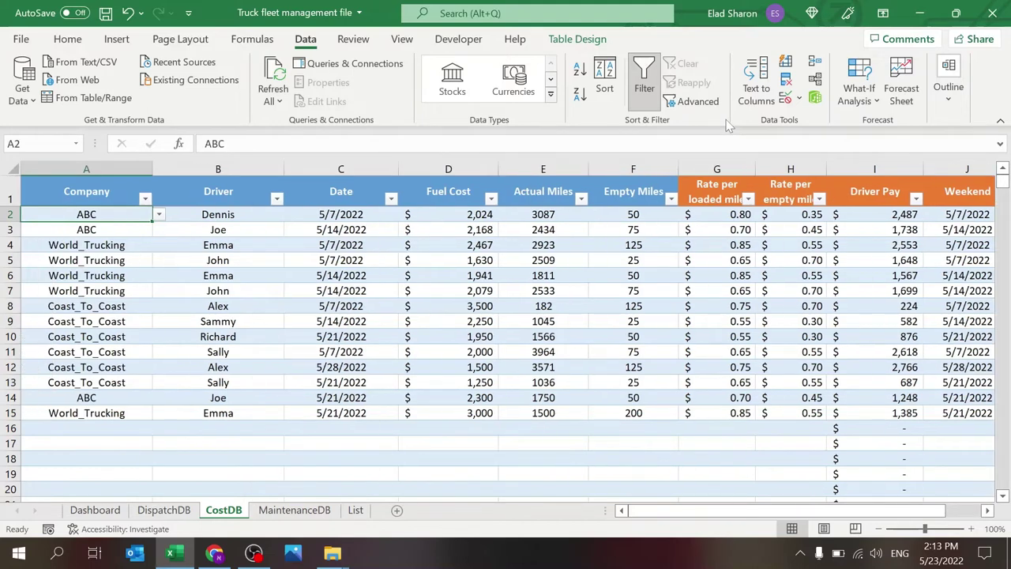
click(180, 511)
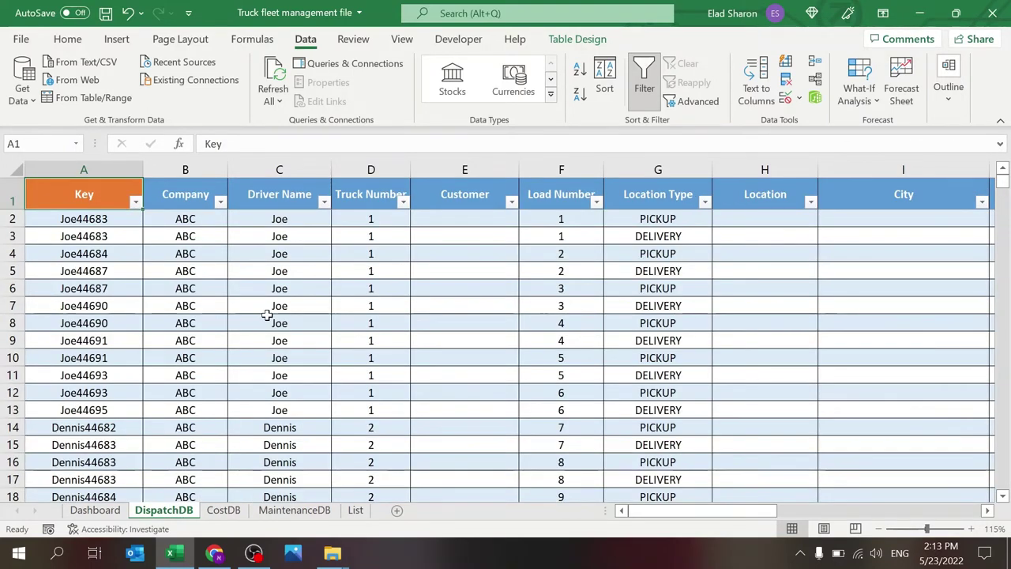
key(Right)
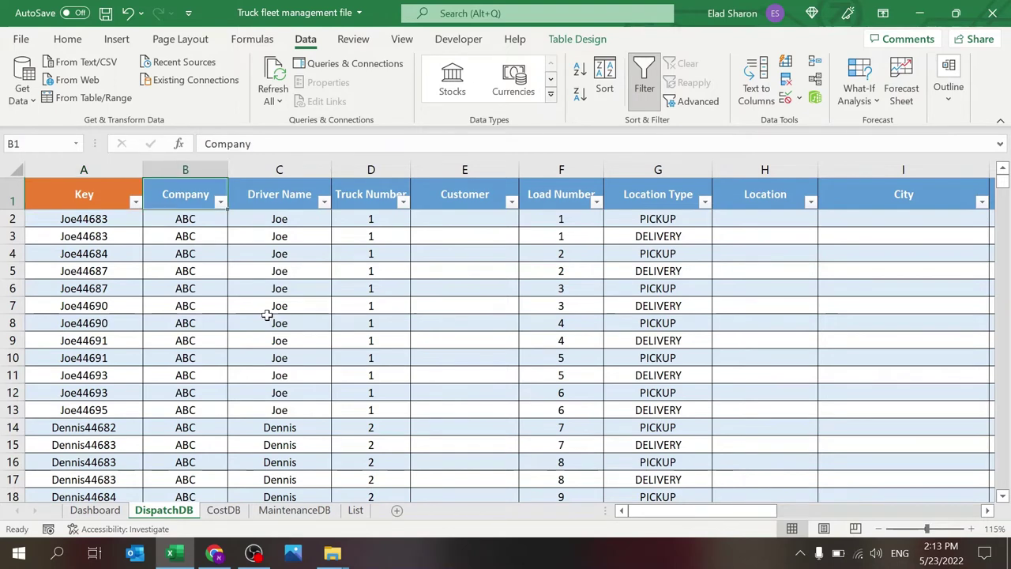
key(Right)
key(Right)
key(Right)
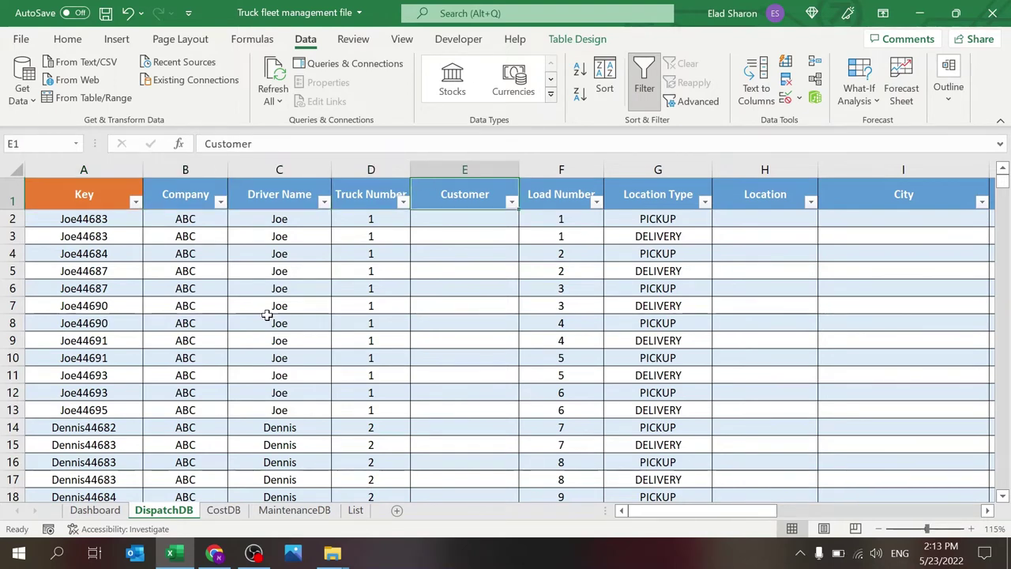
key(Right)
key(Right)
key(Right)
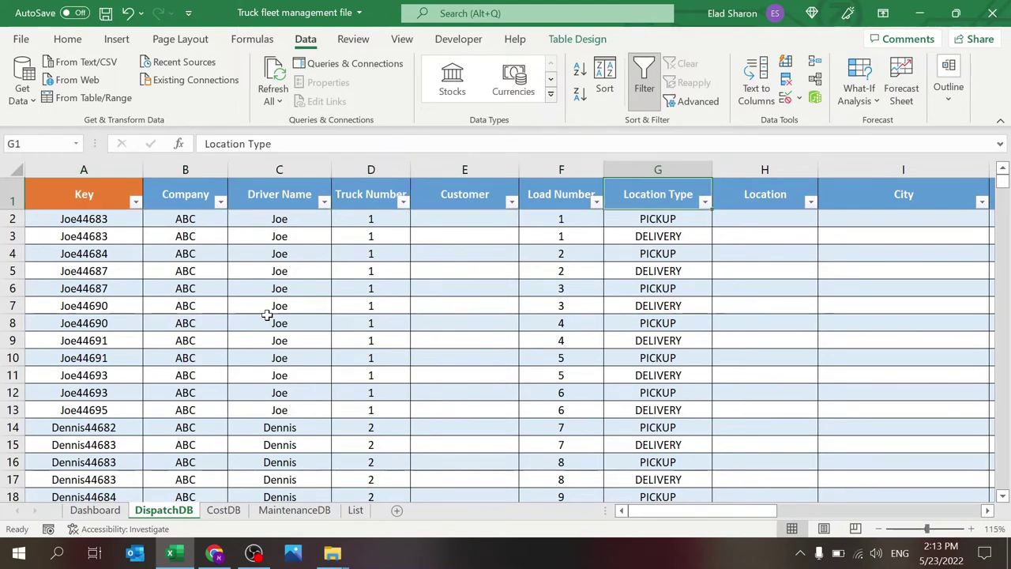
key(Right)
key(Right)
key(Right)
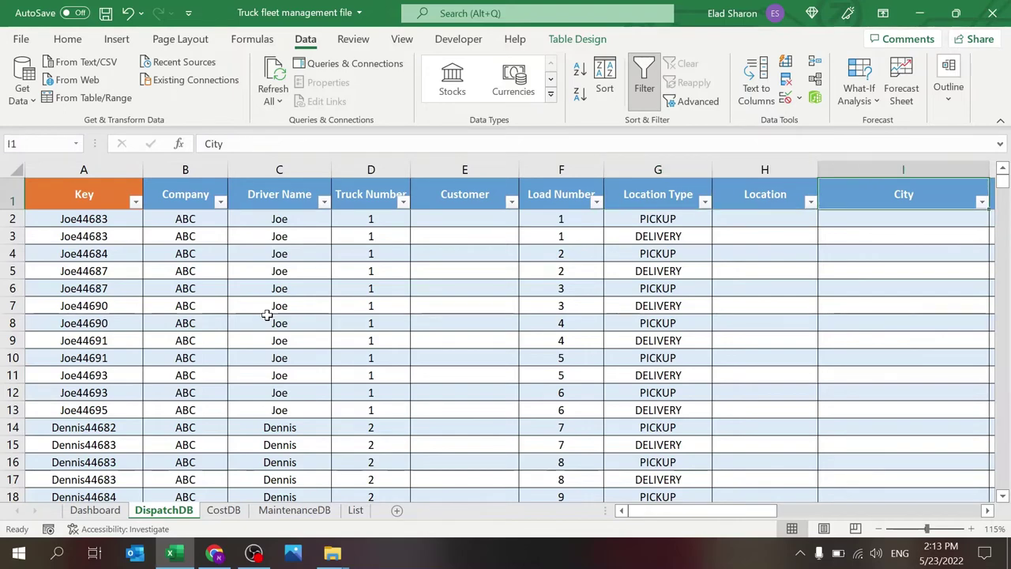
key(Right)
key(Right)
key(Right)
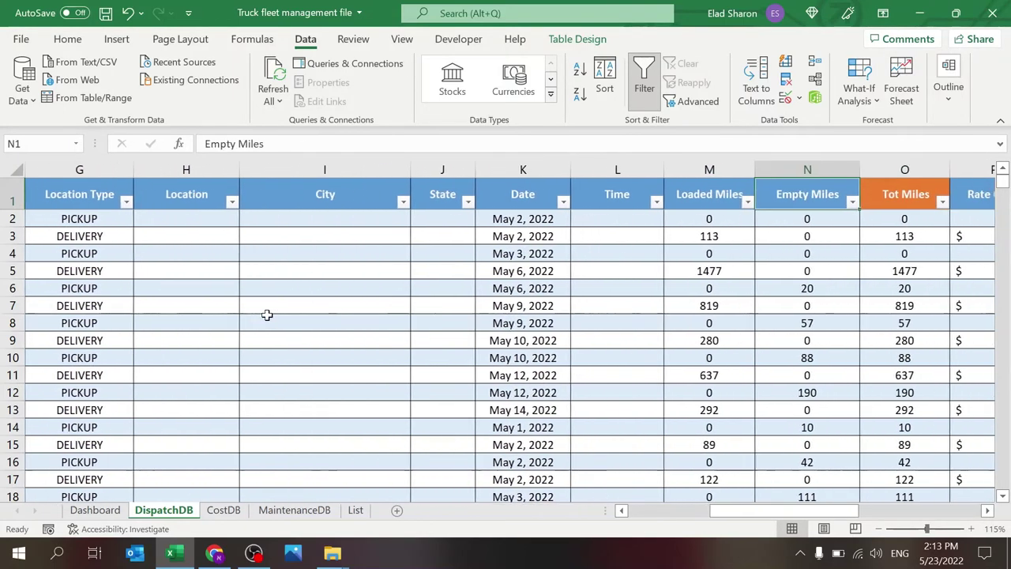
key(Left)
key(Left)
key(Left)
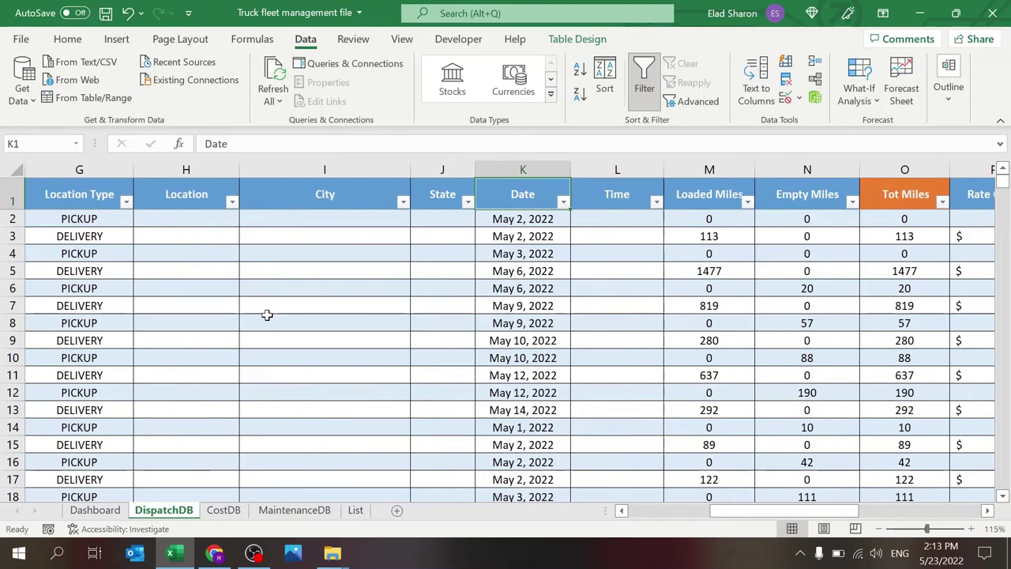
key(Right)
key(Right)
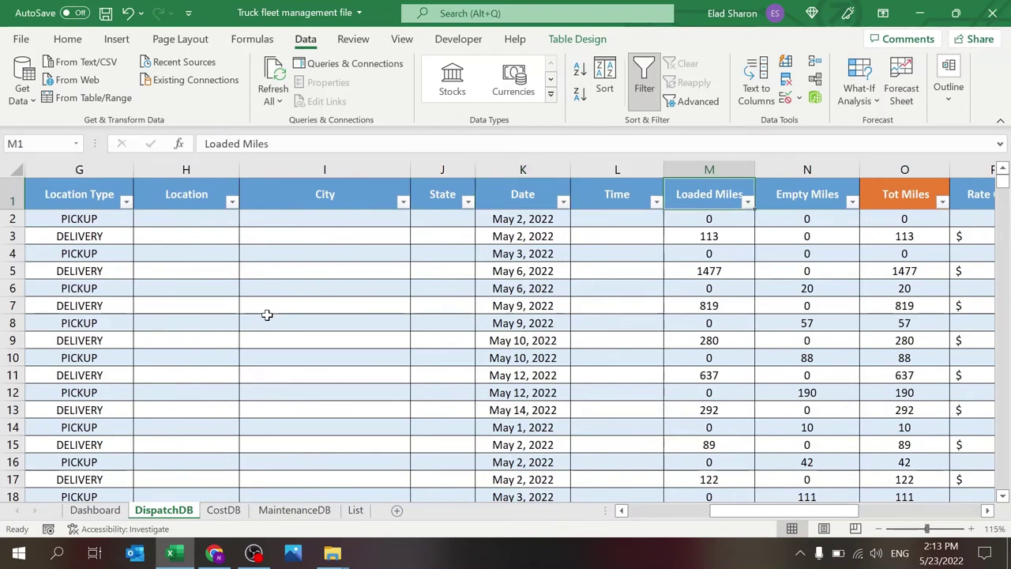
key(Right)
key(Right)
key(Right)
key(Left)
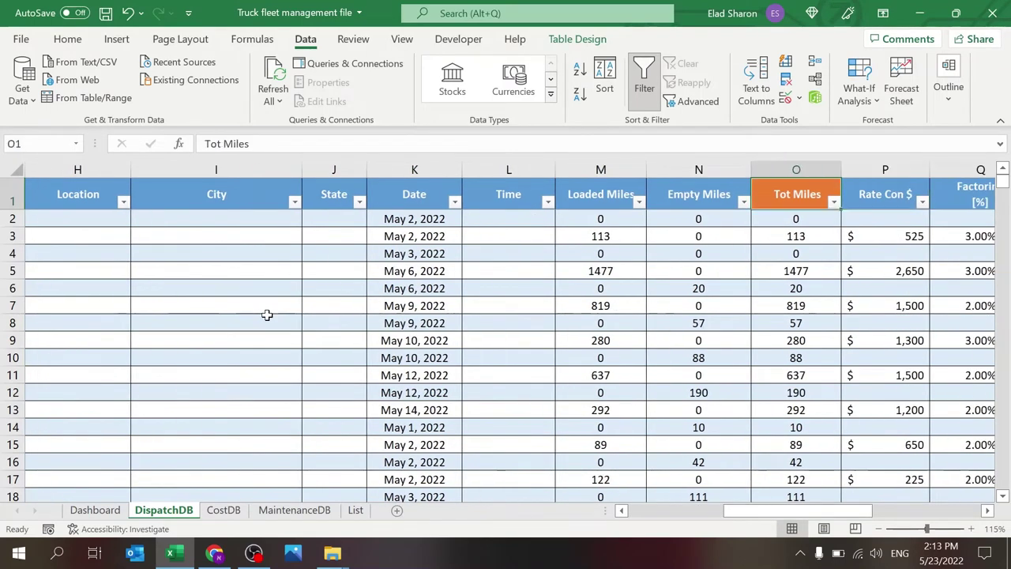
key(Down)
key(Up)
key(Right)
key(Right)
key(Right)
key(Right)
key(Right)
key(Left)
key(Left)
key(Left)
key(Left)
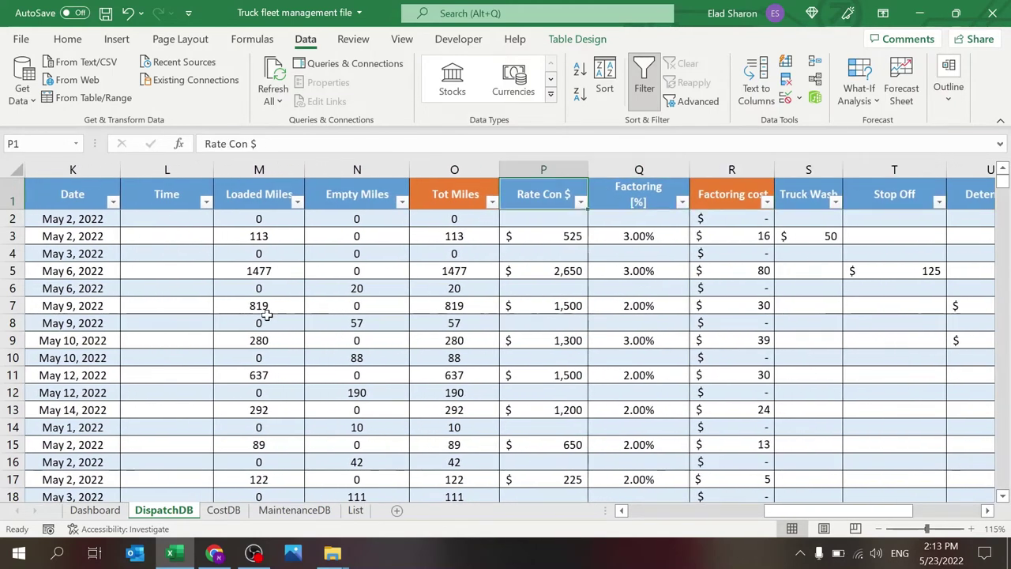
key(Right)
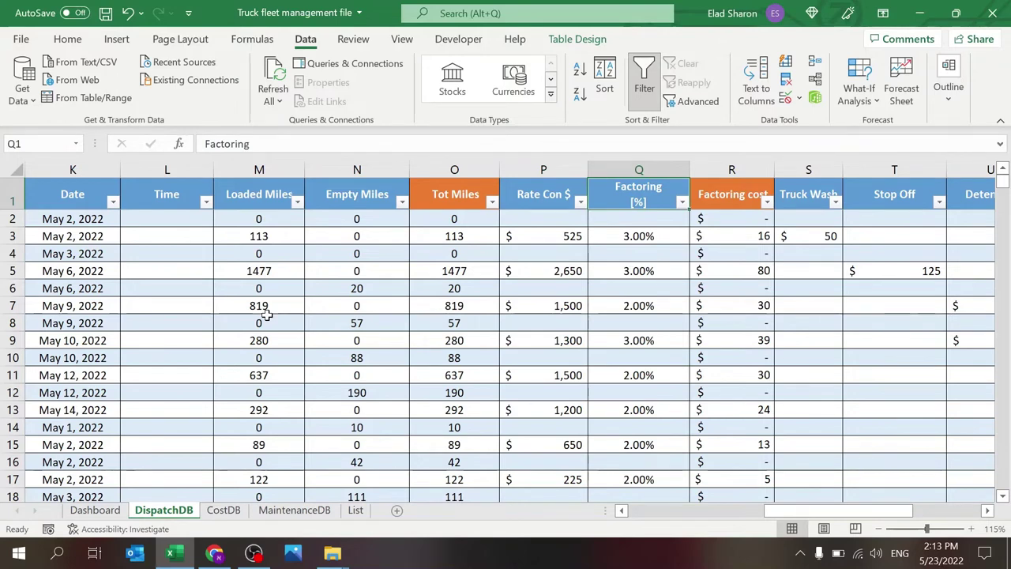
key(Right)
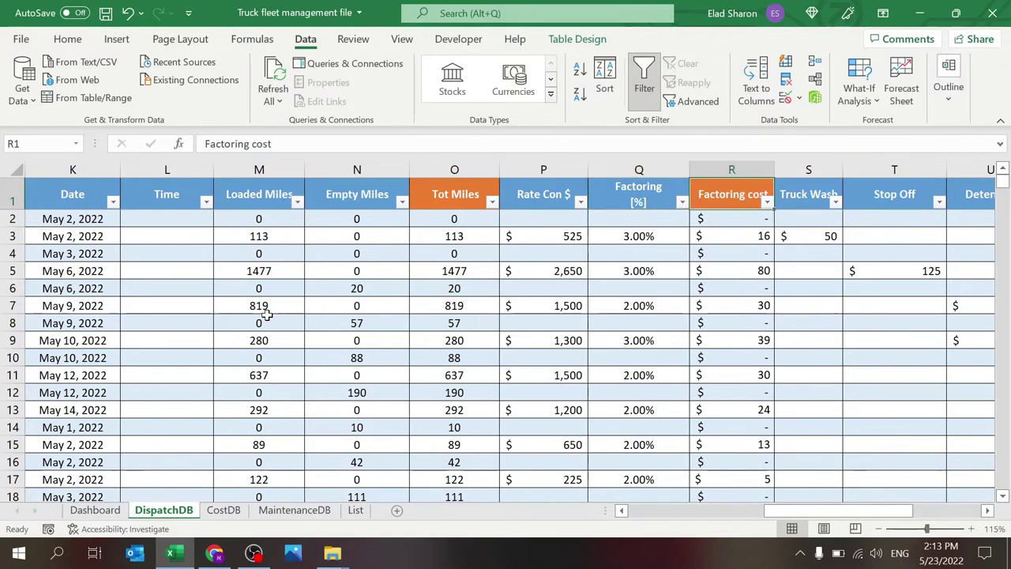
key(Right)
key(Right)
key(Right)
key(Right)
key(Right)
key(Right)
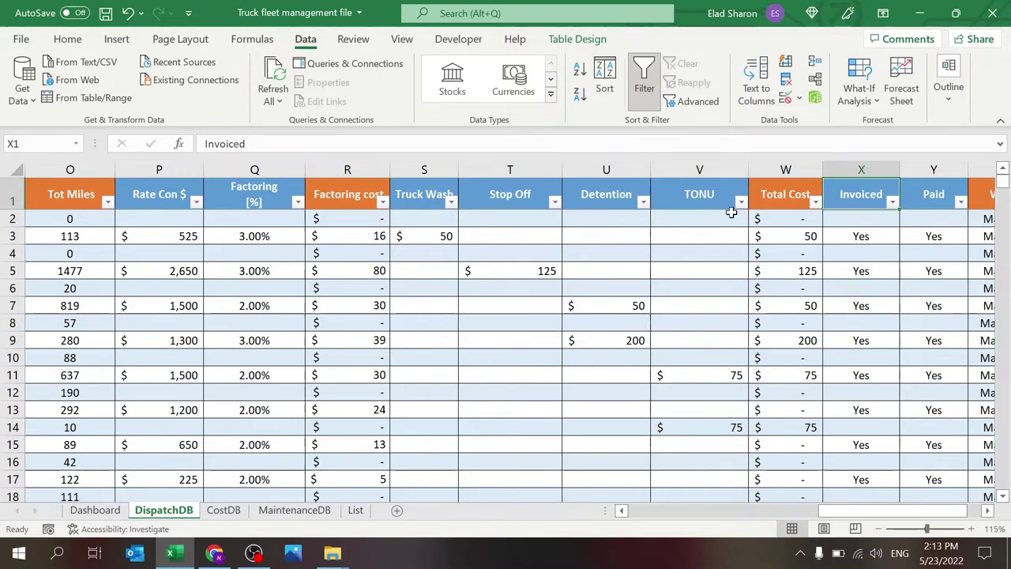
- Inspect the Total Cost formula and the Invoiced Yes/No dropdown on DispatchDB
click(784, 199)
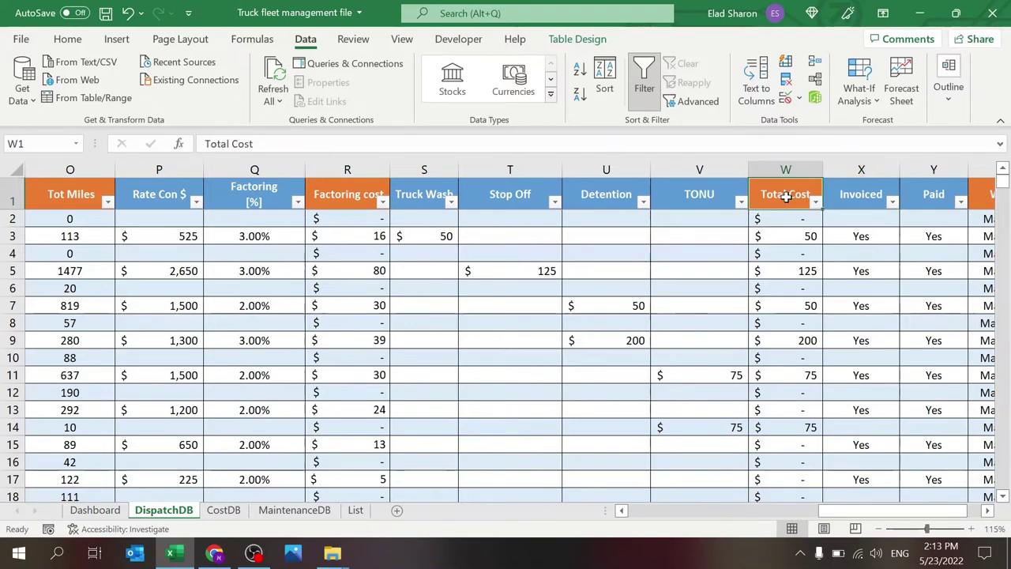
key(Down)
key(Up)
key(Right)
key(Right)
key(Right)
key(Right)
key(Right)
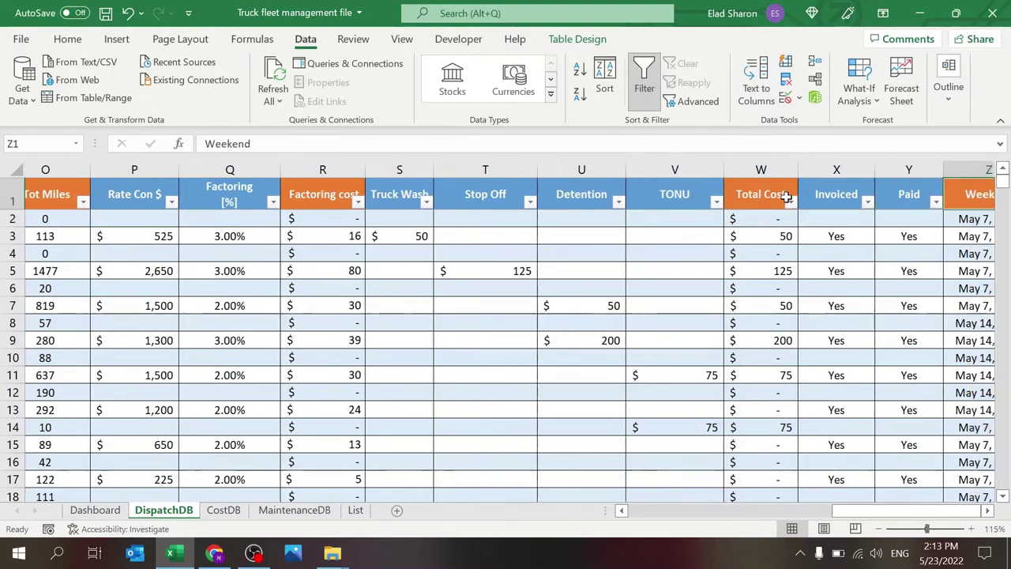
click(579, 218)
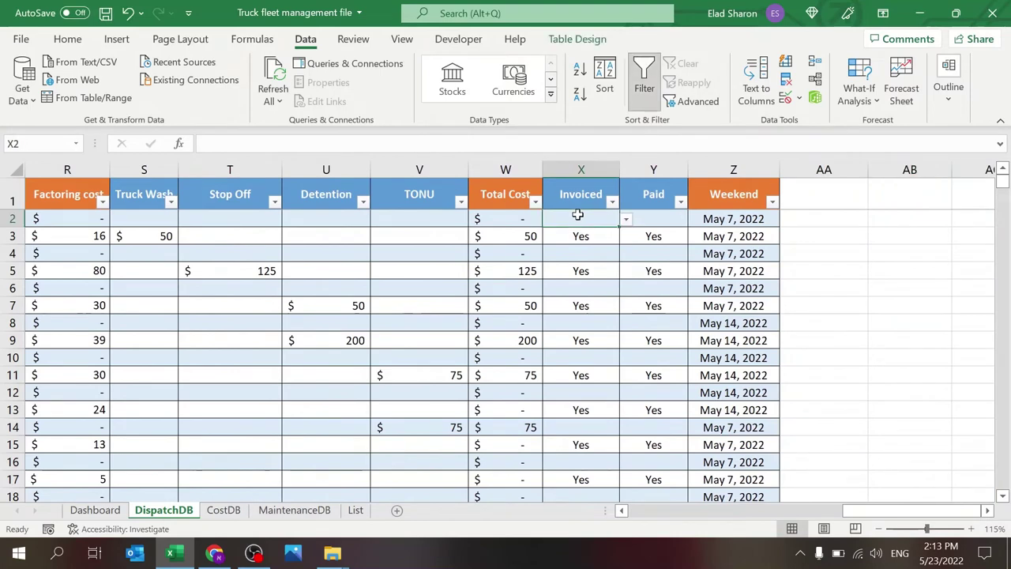
click(626, 219)
click(557, 248)
- Check the List sheet's Yes/No values and the DispatchDB Weekend formula in Z2, then show Dashboard
click(356, 509)
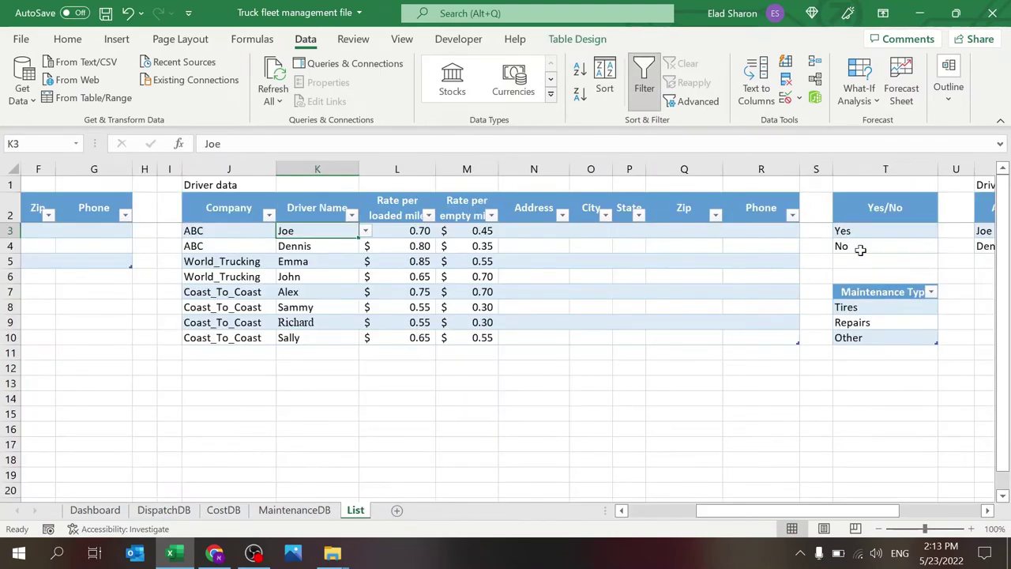
mouse_move(173, 553)
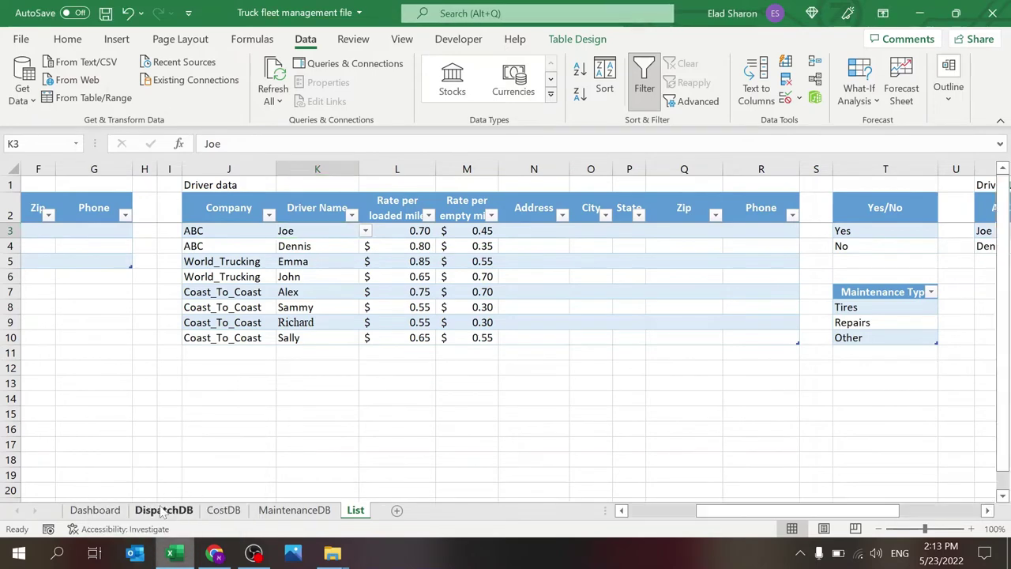
click(163, 509)
click(656, 218)
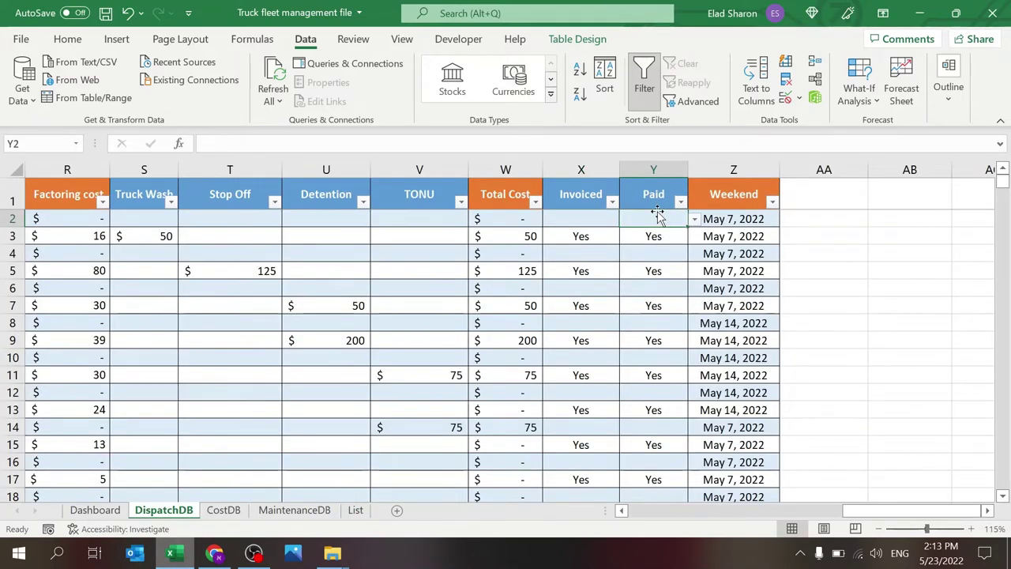
click(726, 219)
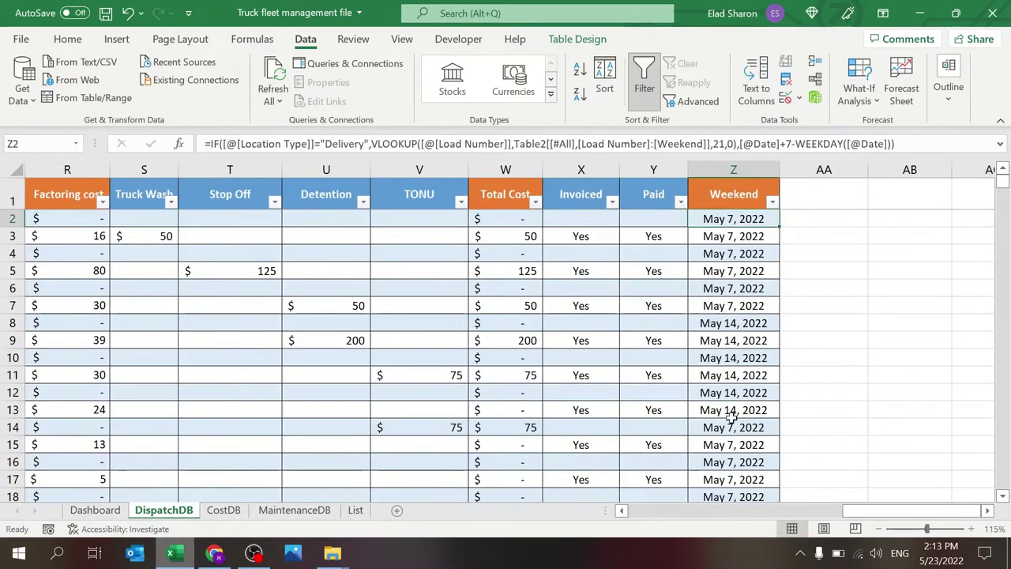
click(631, 513)
drag(313, 444, 231, 399)
click(82, 194)
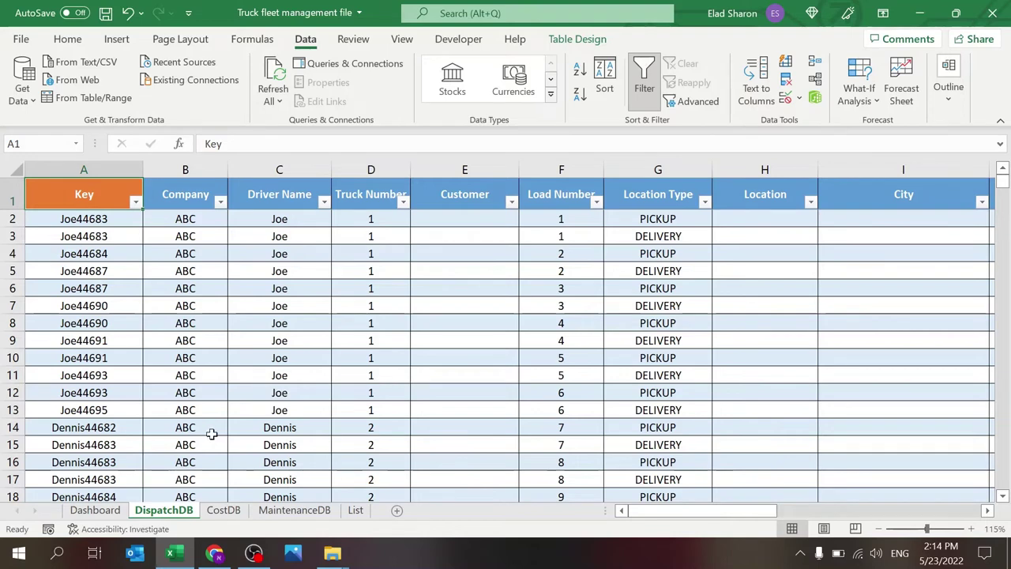
click(95, 510)
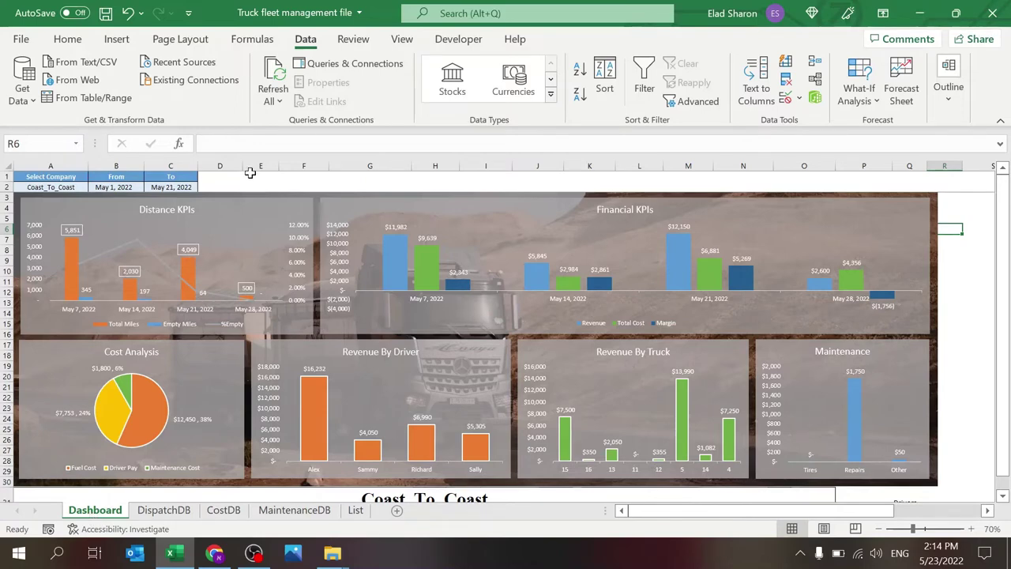
key(Down)
key(Down)
key(Down)
key(Down)
key(Down)
key(Down)
key(Down)
key(Down)
key(Down)
key(Down)
key(Down)
key(Down)
key(Down)
key(Down)
key(Down)
key(Down)
key(Down)
key(Down)
key(Down)
key(Down)
key(Down)
key(Down)
key(Down)
key(Down)
key(Down)
key(Down)
key(Down)
key(Down)
key(Down)
key(Down)
key(Down)
key(Down)
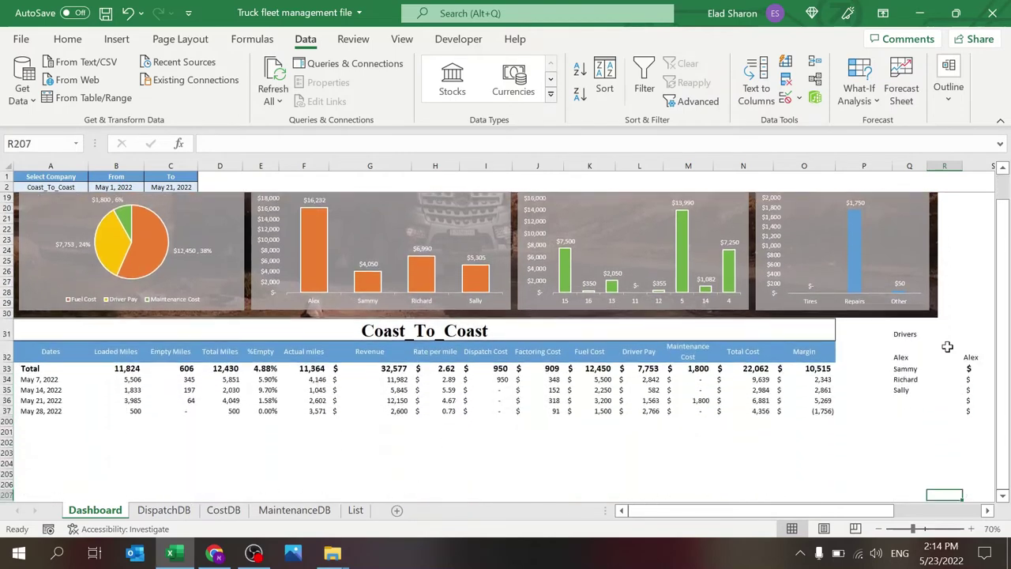
click(72, 358)
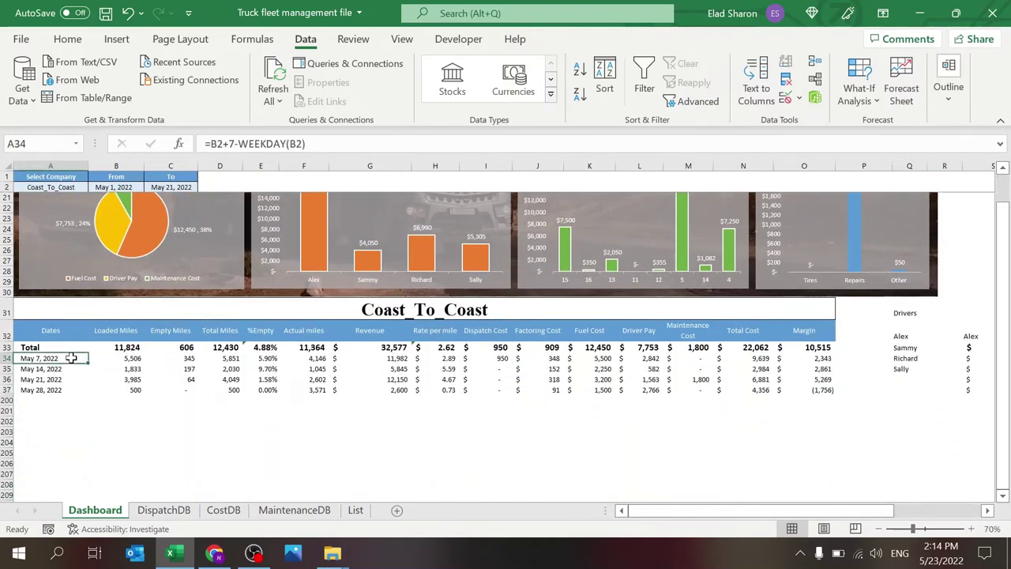
key(Down)
key(Up)
key(Down)
key(Down)
key(Down)
key(Up)
key(Up)
key(Up)
key(F2)
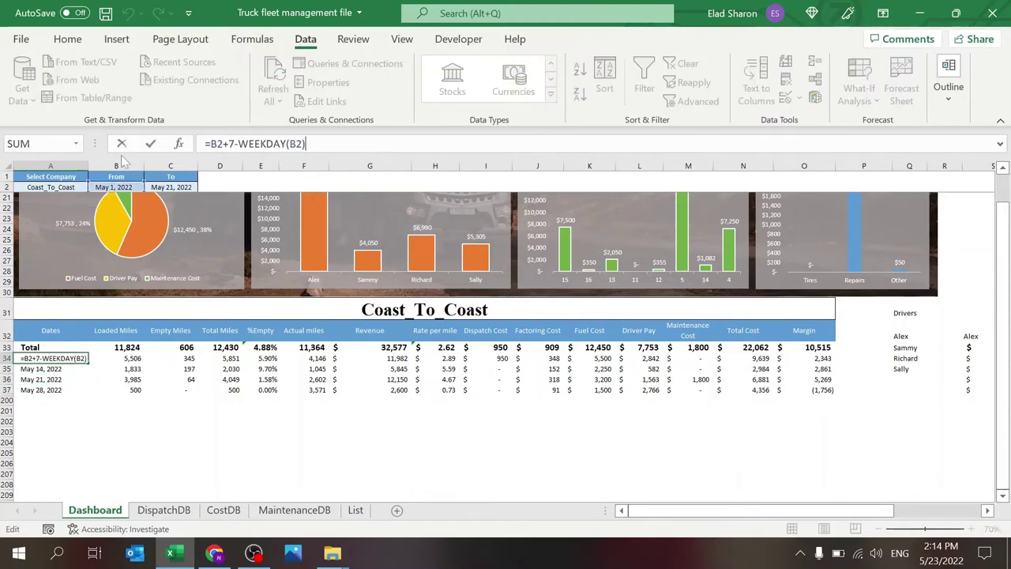
key(Escape)
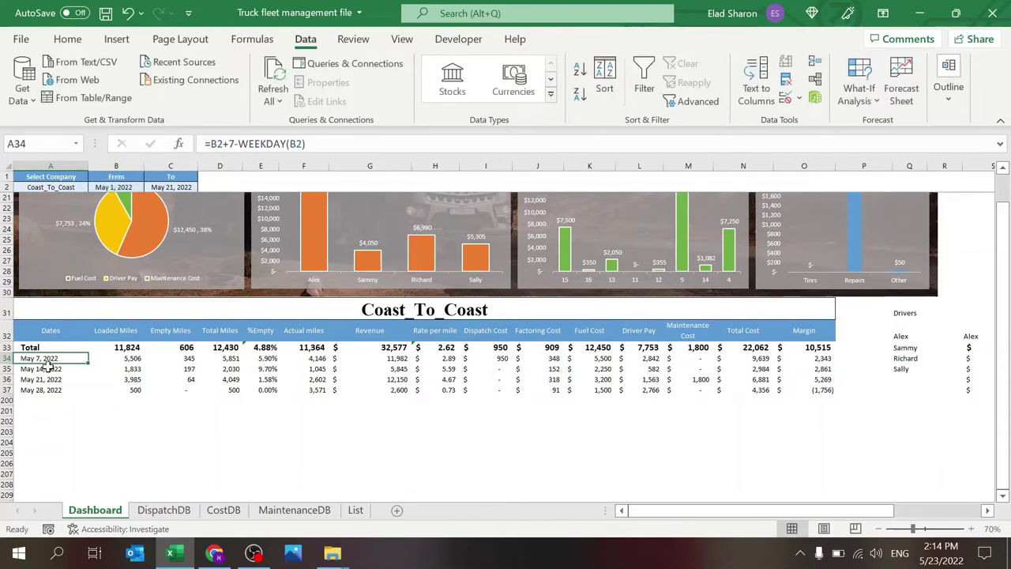
key(Down)
key(F2)
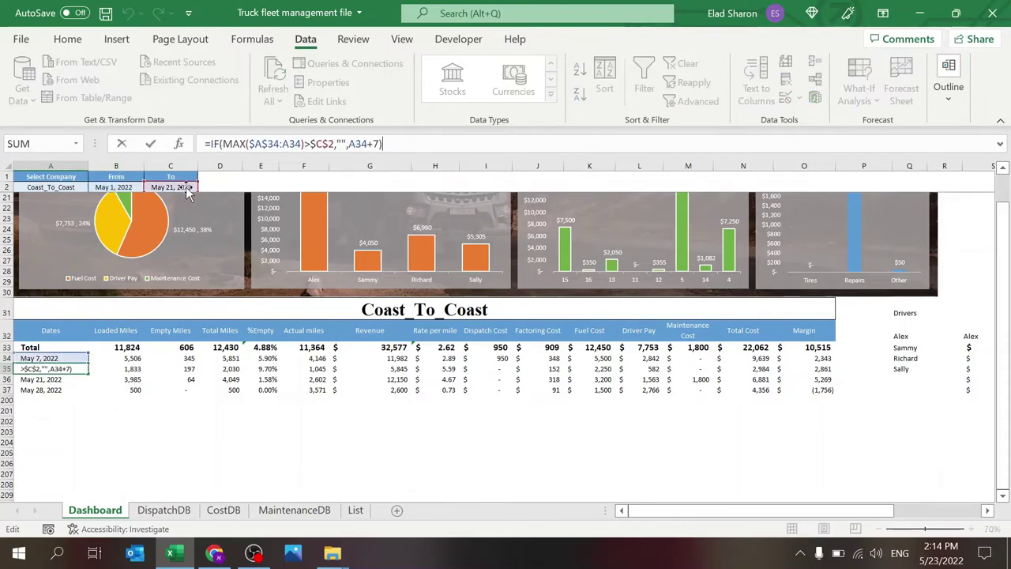
key(Escape)
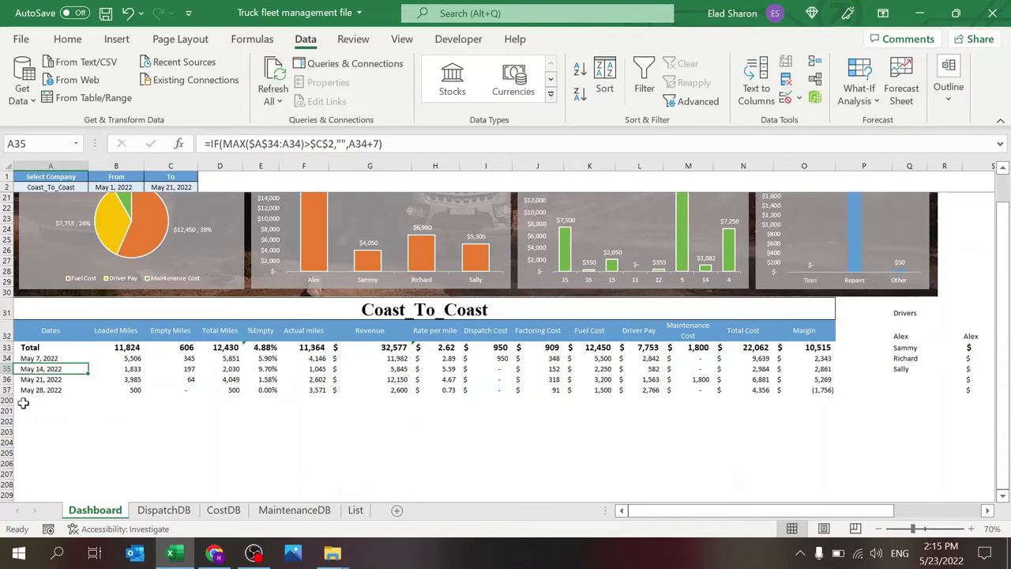
click(113, 399)
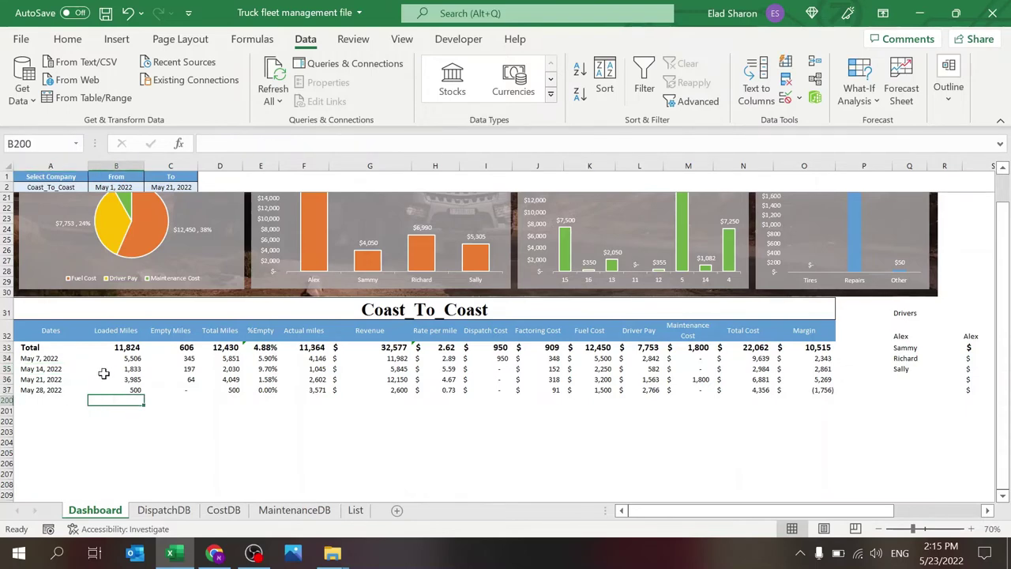
click(117, 369)
click(116, 360)
key(Down)
key(Right)
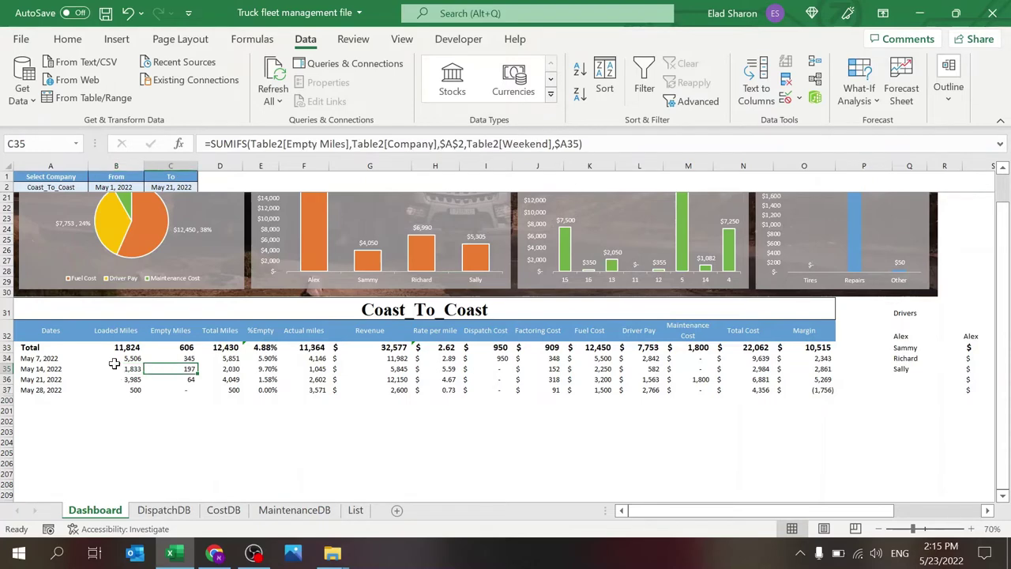
key(Right)
click(116, 368)
key(Right)
key(Right)
key(Up)
key(Right)
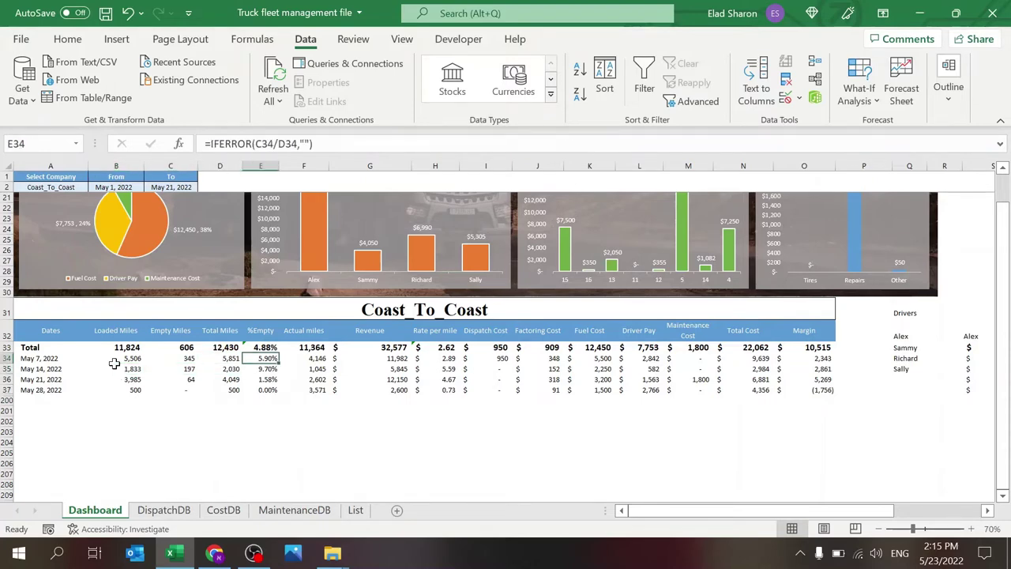
key(Right)
key(Right)
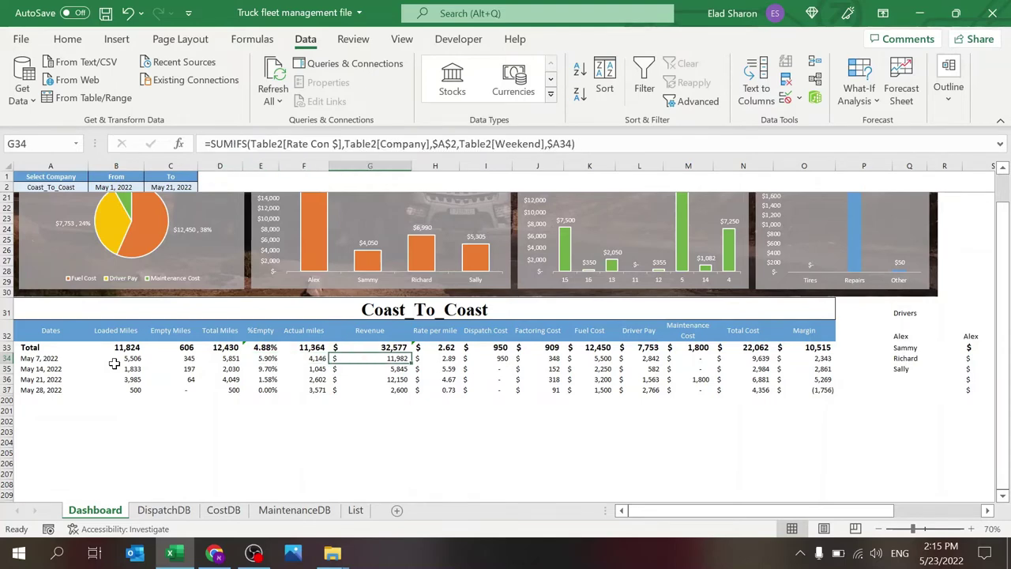
key(Right)
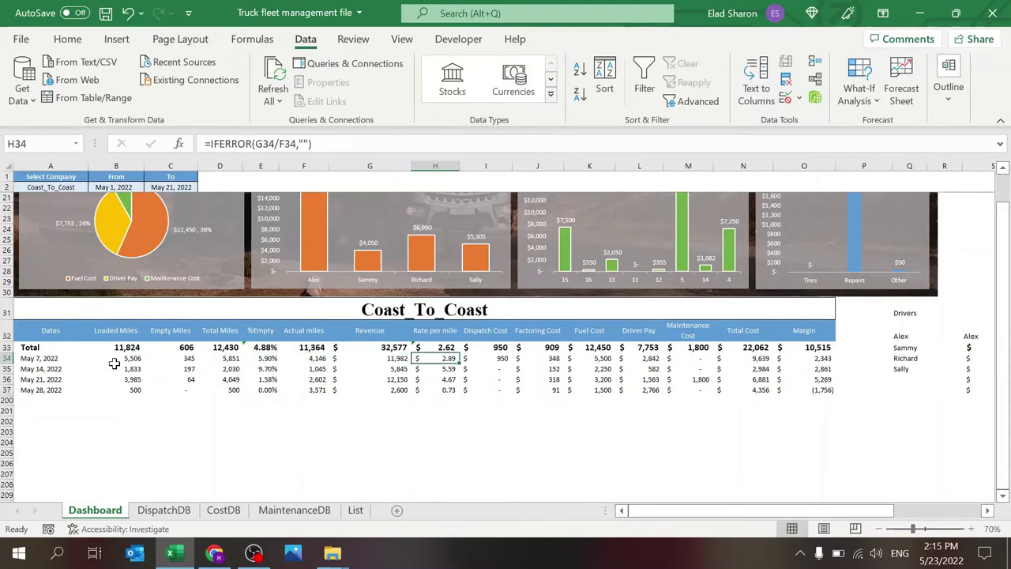
key(Right)
key(Right)
key(Left)
key(Left)
key(Left)
key(Right)
key(Right)
key(Right)
key(Right)
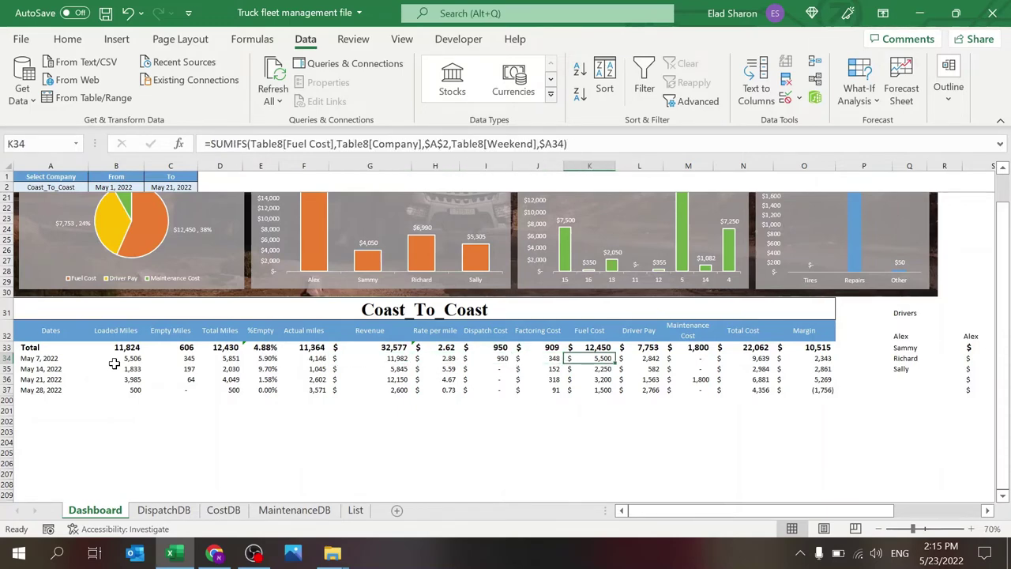
key(Right)
key(Right)
key(Right)
key(Right)
key(Left)
key(Left)
key(Left)
key(Left)
click(160, 512)
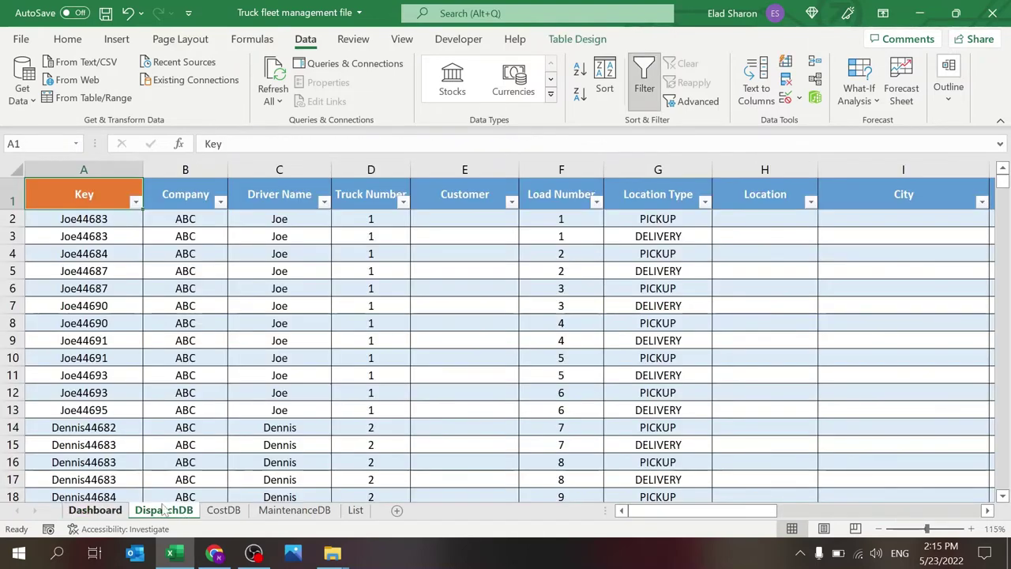
click(223, 510)
click(278, 511)
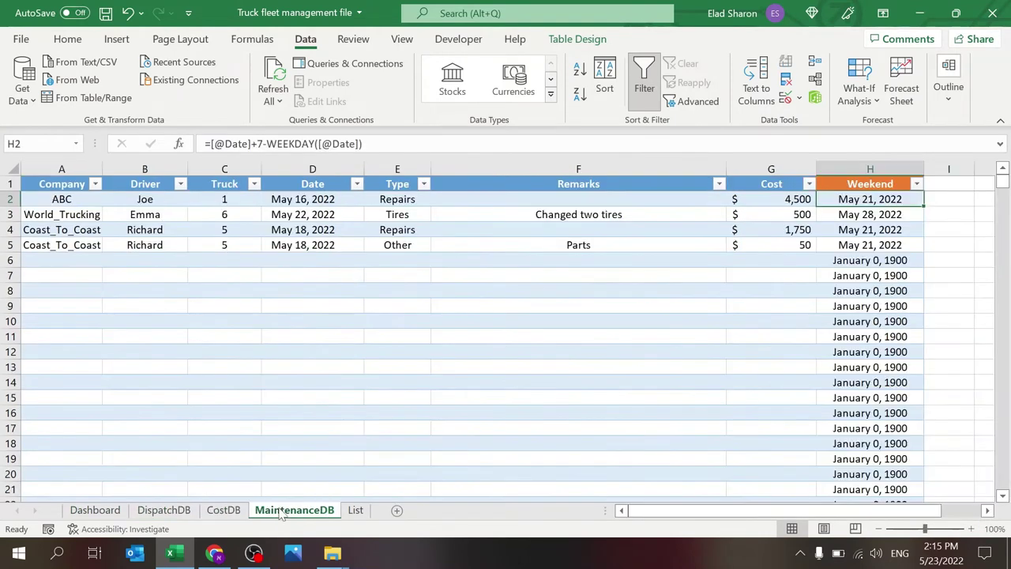
click(95, 511)
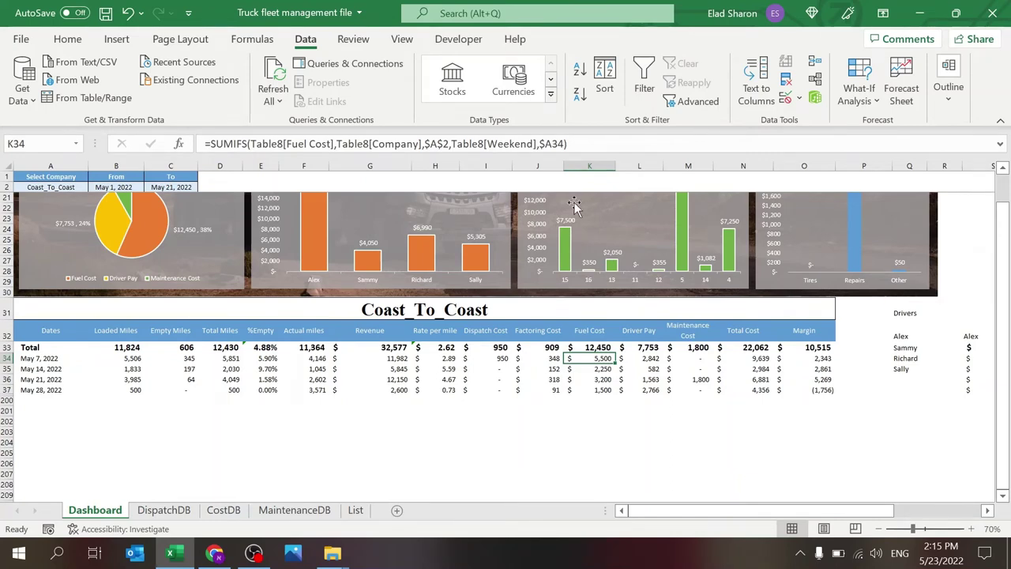
click(544, 143)
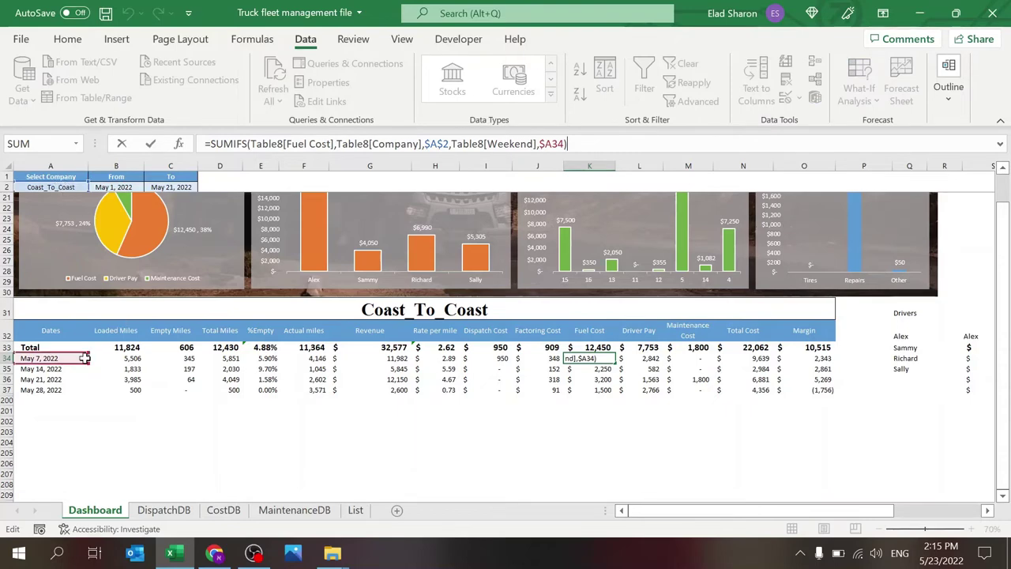
key(Escape)
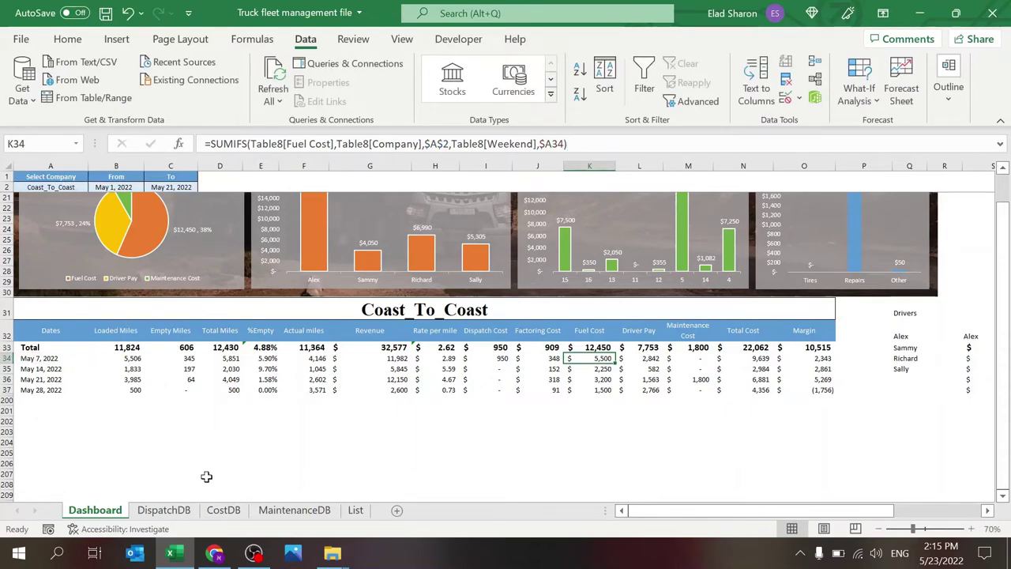
click(163, 510)
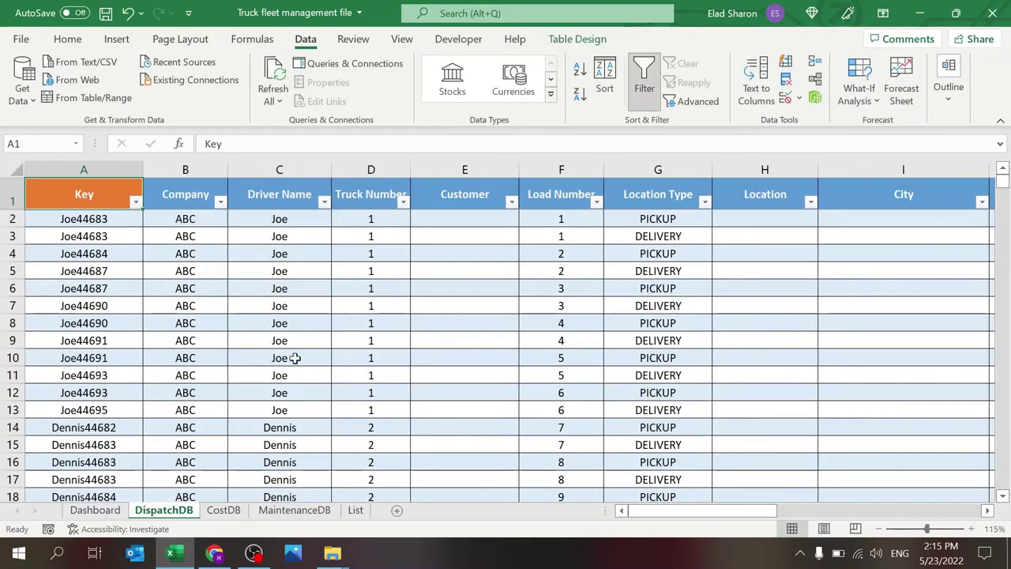
click(97, 509)
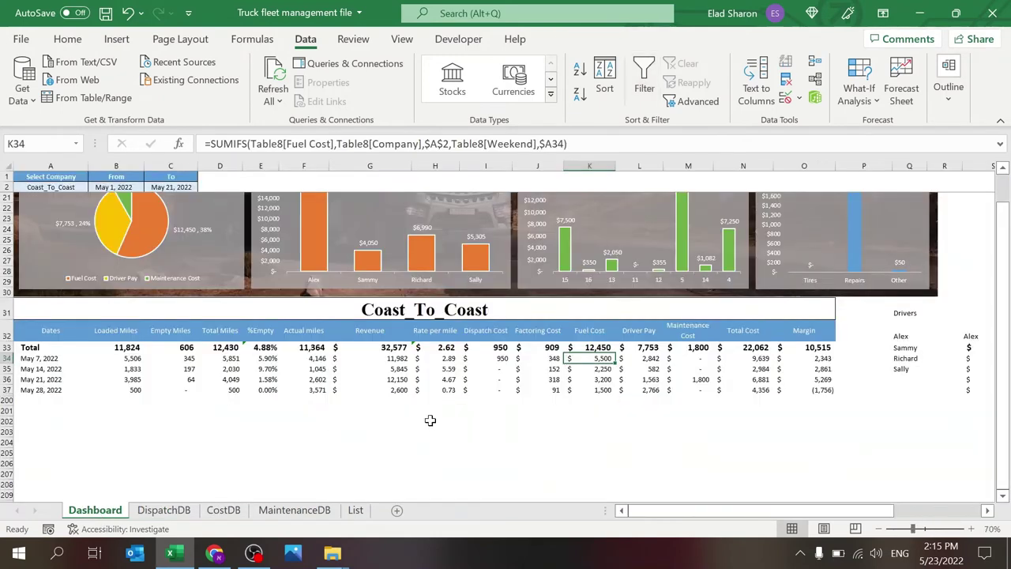
key(Left)
key(Left)
key(Left)
key(Left)
key(Left)
key(Left)
key(Left)
key(Left)
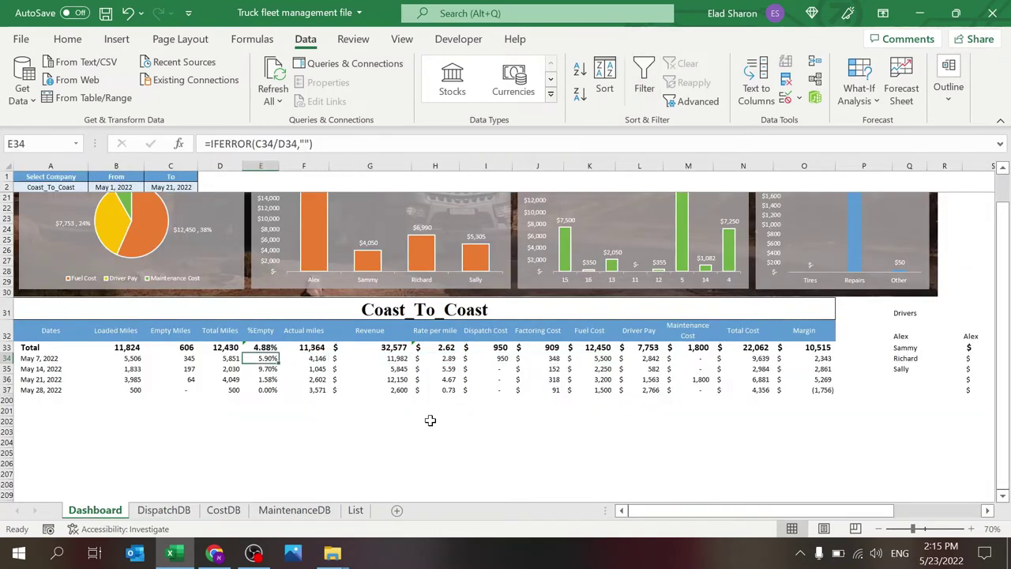
key(Up)
key(Right)
key(Right)
key(Right)
key(Right)
key(Right)
key(Right)
key(Right)
key(Right)
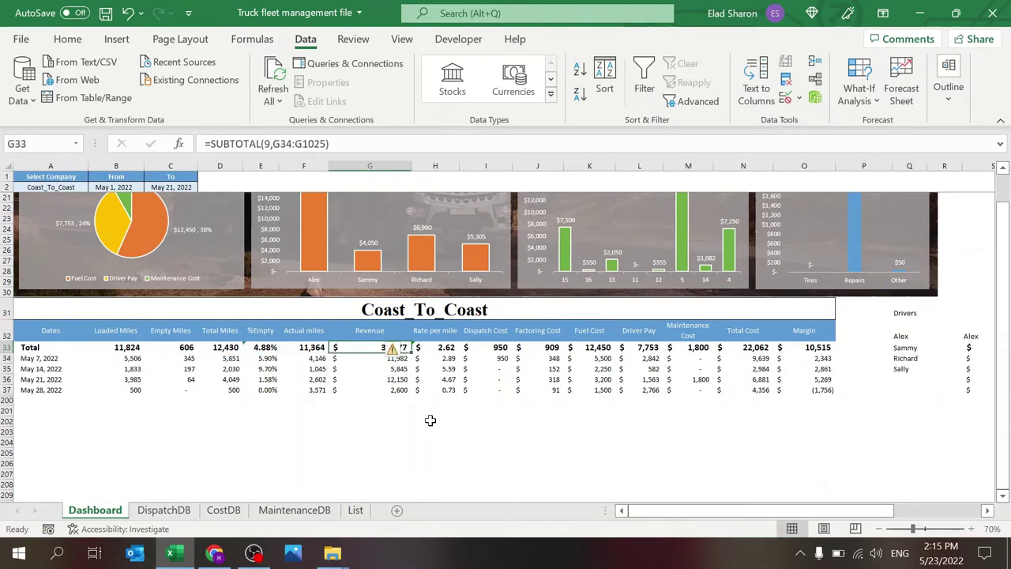
key(Right)
key(Right)
key(Right)
key(Right)
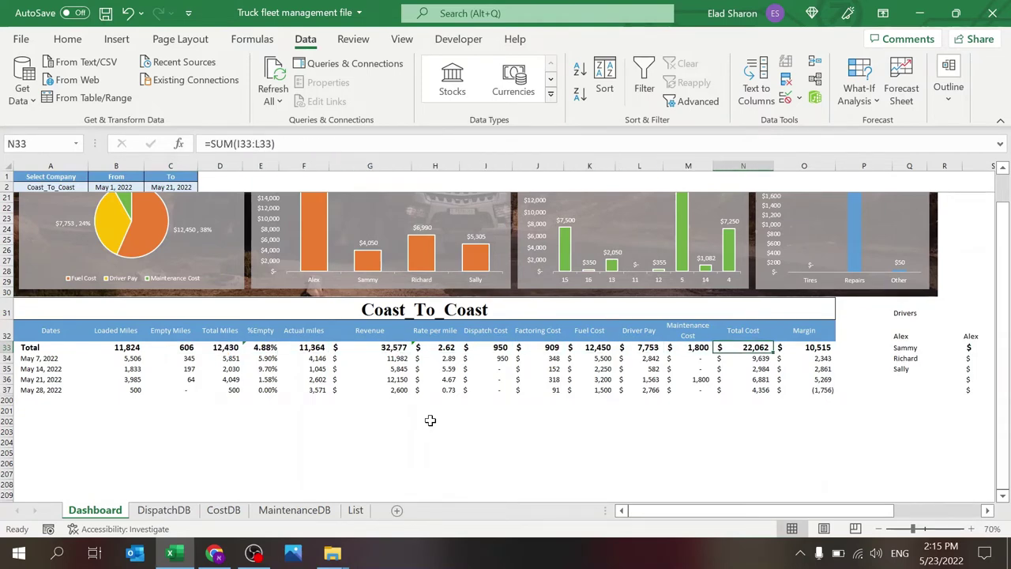
key(Left)
key(Down)
key(Left)
key(Left)
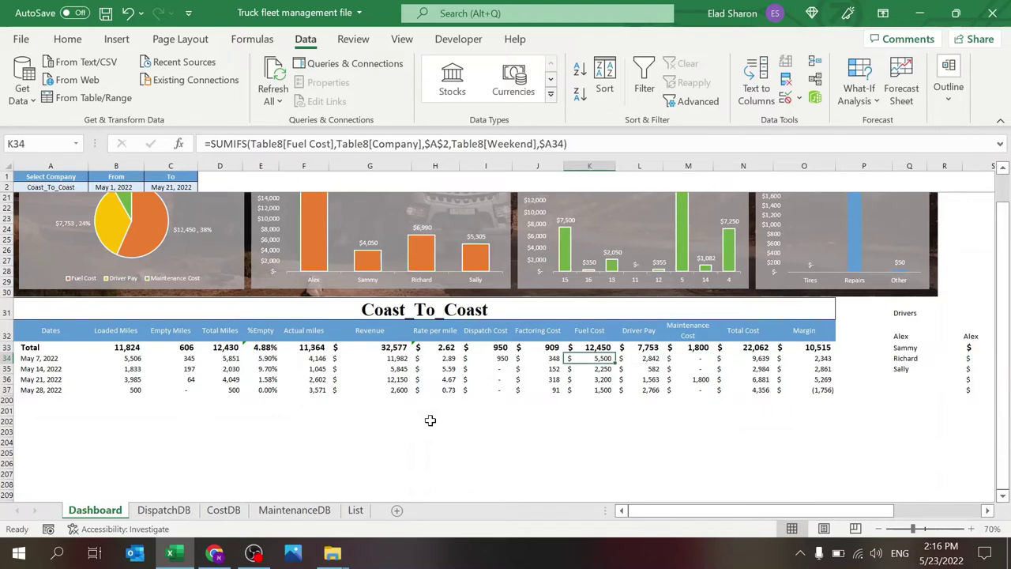
key(Right)
key(Right)
key(Right)
key(Right)
key(Right)
key(Right)
key(Right)
key(Right)
key(Right)
key(Right)
key(Right)
key(Right)
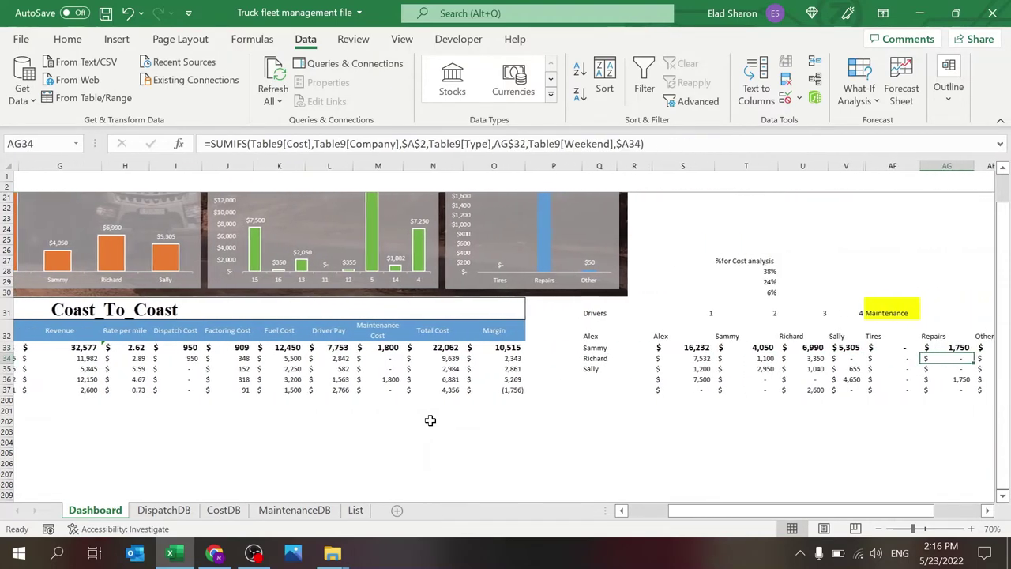
key(Right)
key(Right)
key(Right)
key(Right)
key(Right)
key(Right)
key(Right)
key(Right)
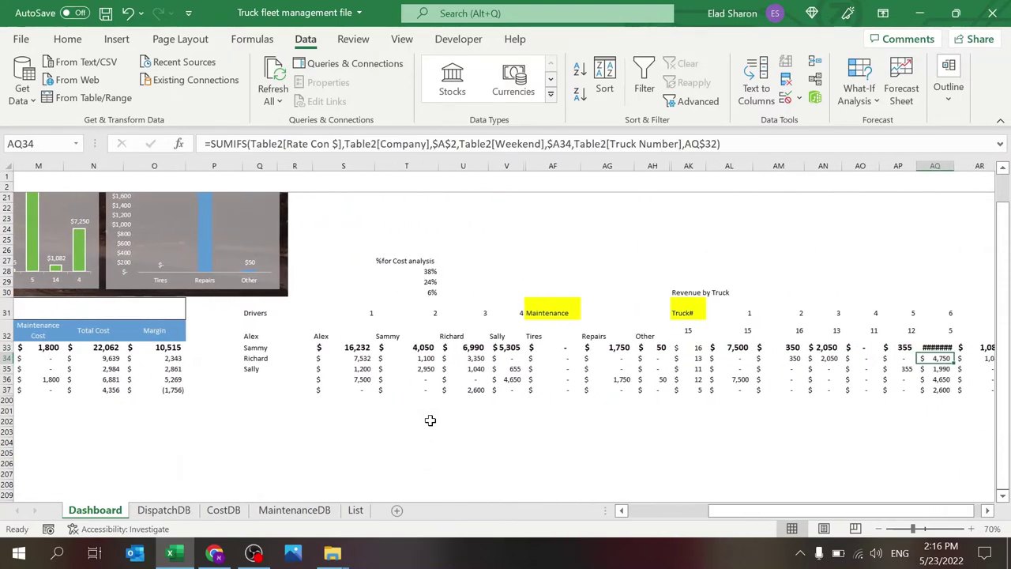
key(Right)
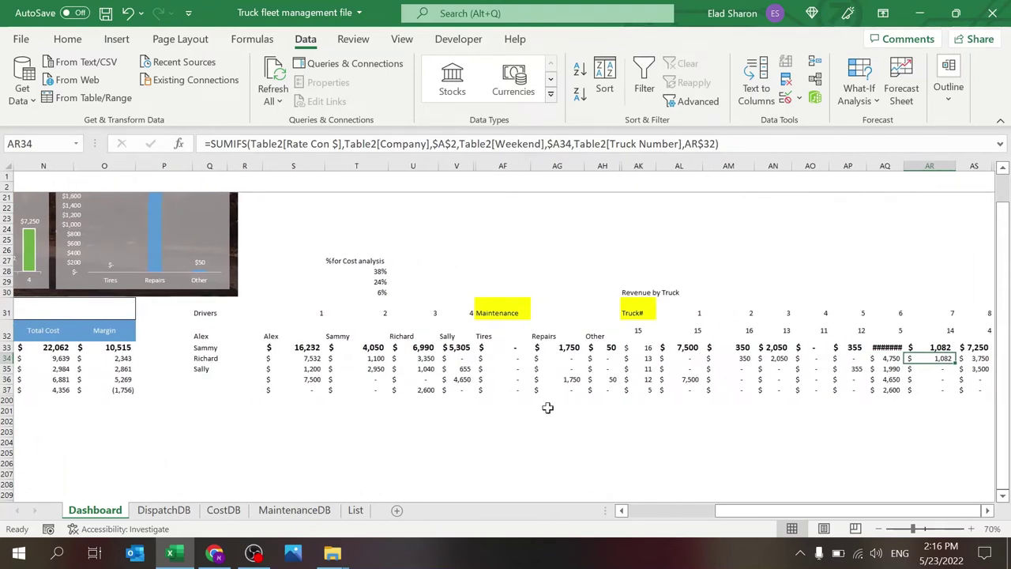
click(312, 367)
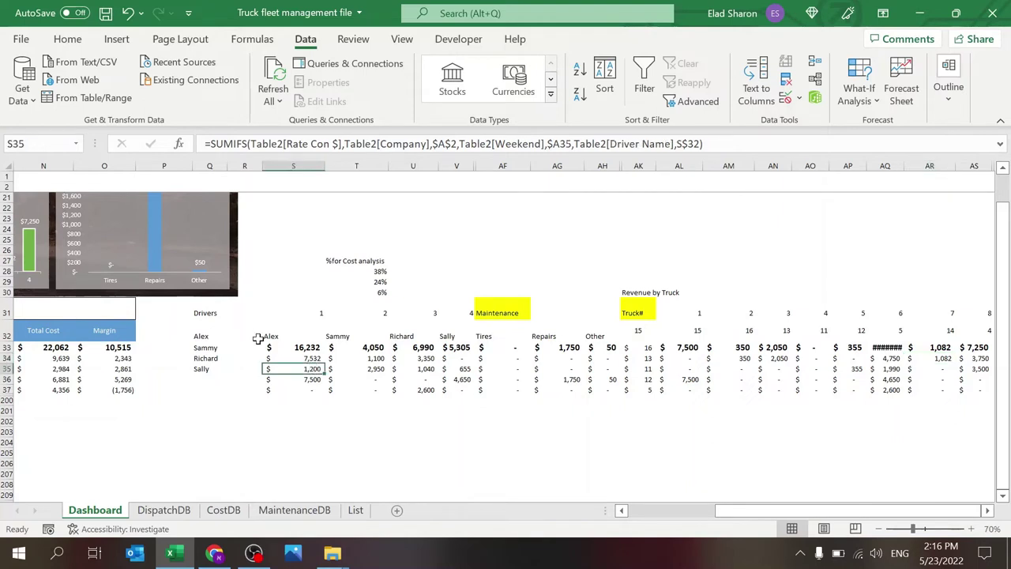
click(218, 333)
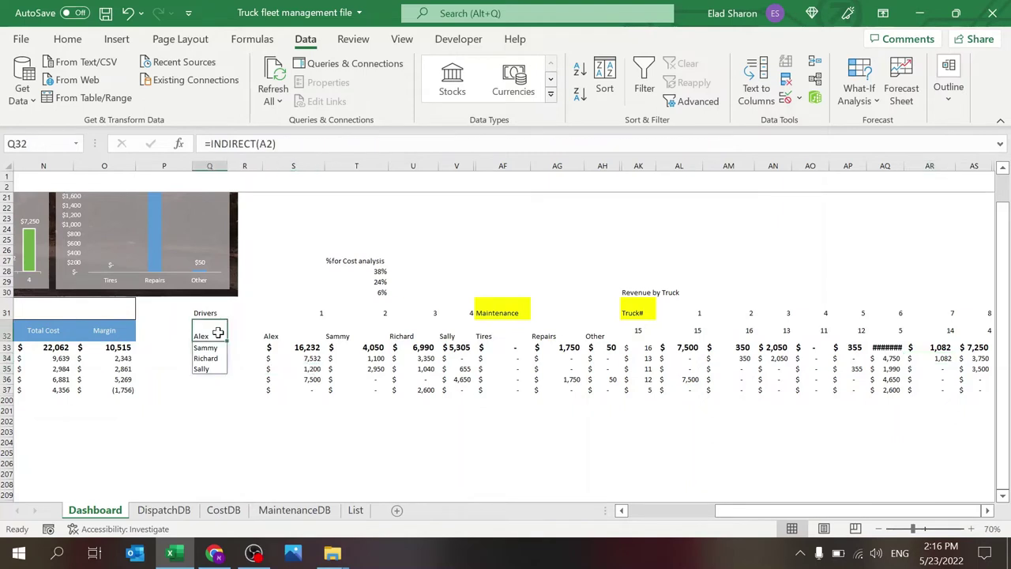
click(286, 144)
key(Escape)
key(Up)
key(Down)
key(Right)
key(Right)
key(Right)
key(Right)
key(Right)
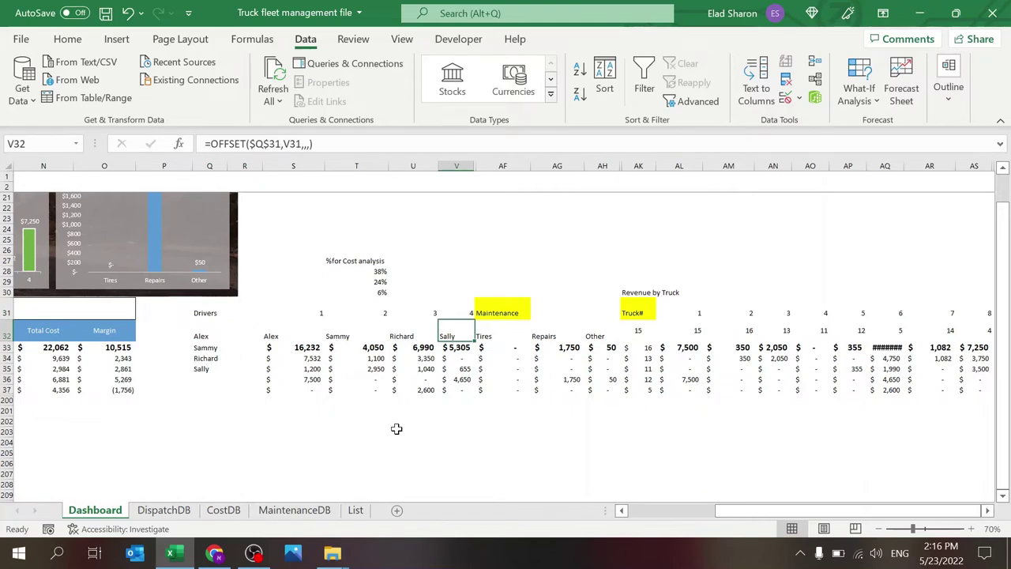
key(Left)
key(Left)
key(Left)
key(Left)
key(Left)
key(Down)
key(Up)
key(Right)
key(Right)
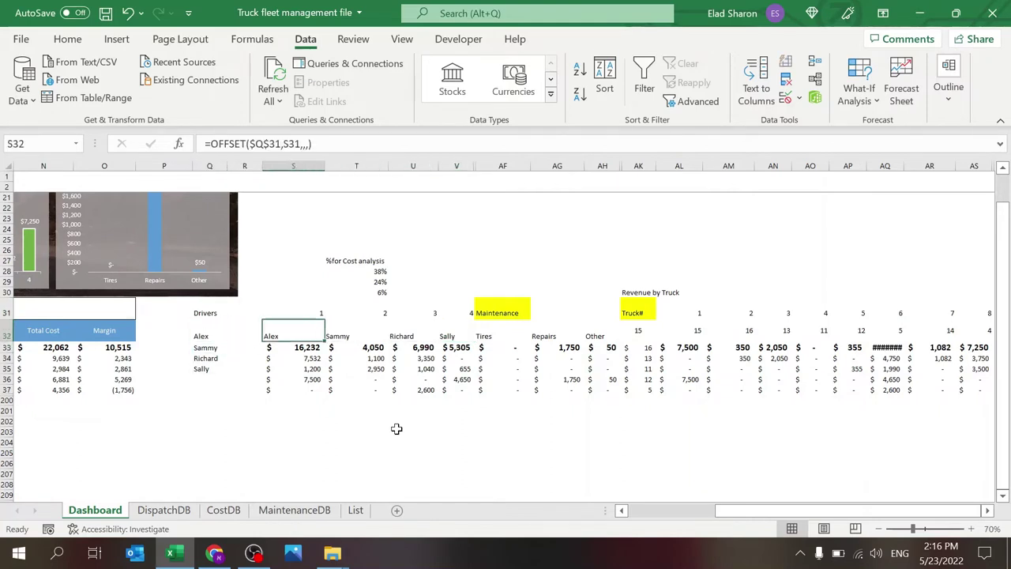
key(Right)
key(Right)
key(Right)
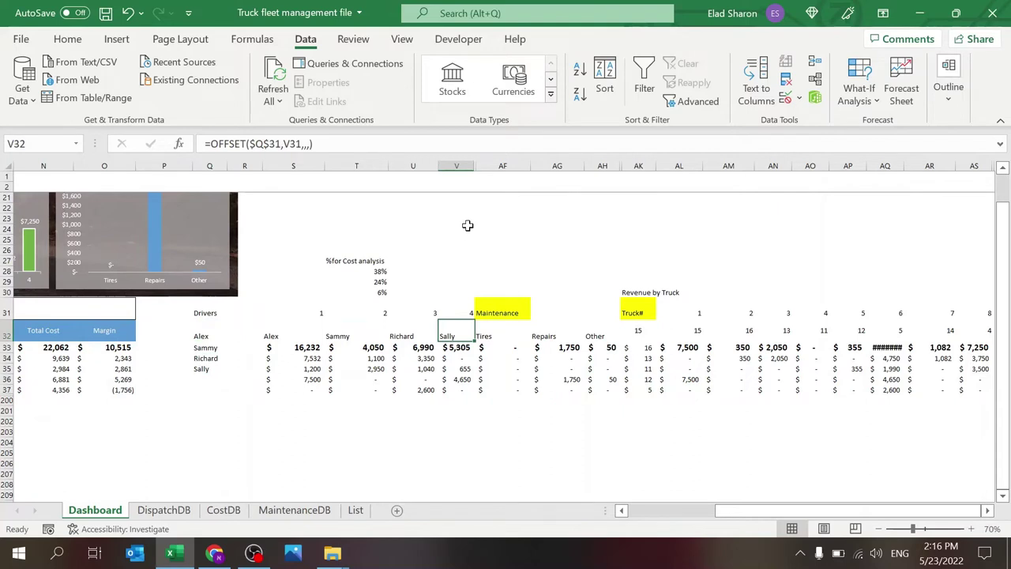
drag(456, 166, 486, 165)
right_click(478, 165)
click(515, 417)
click(523, 389)
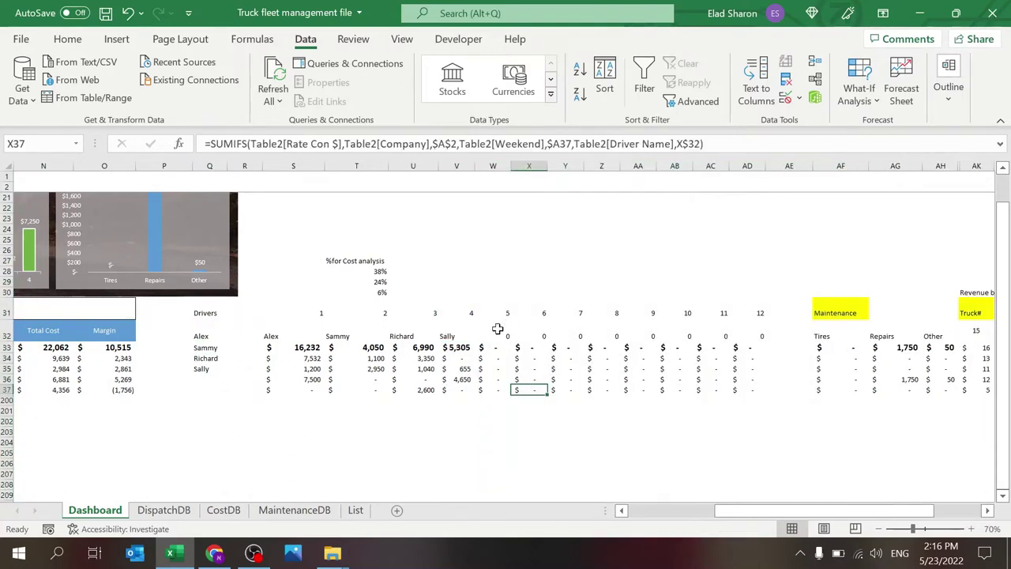
click(313, 360)
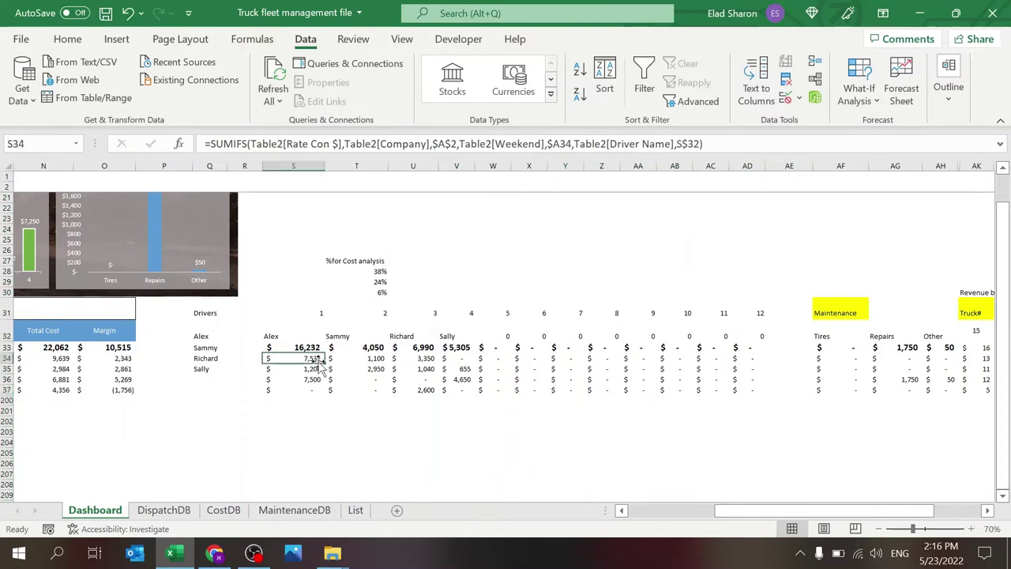
key(Right)
key(Right)
key(Right)
key(Right)
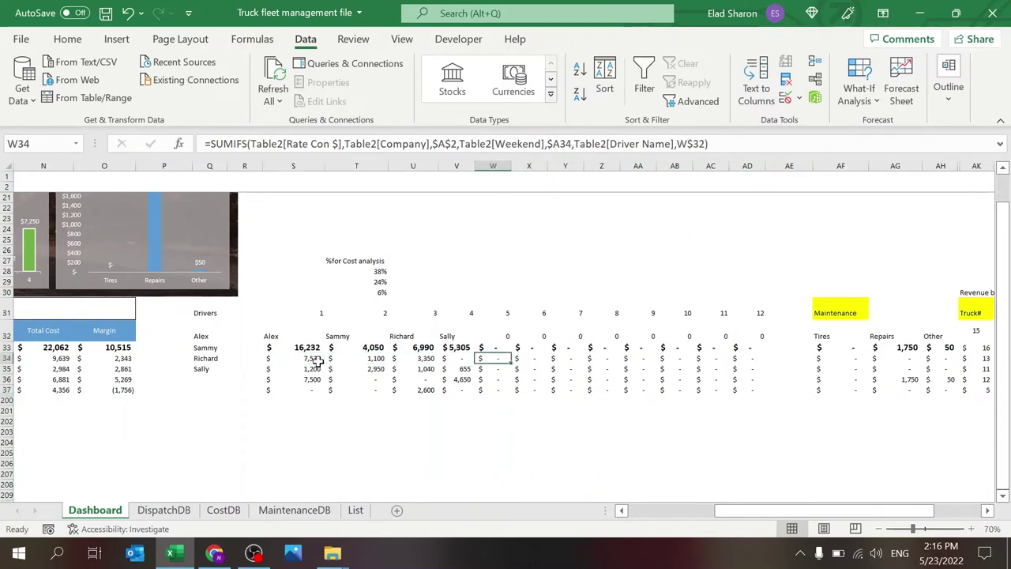
key(Left)
key(ctrl+z)
click(392, 370)
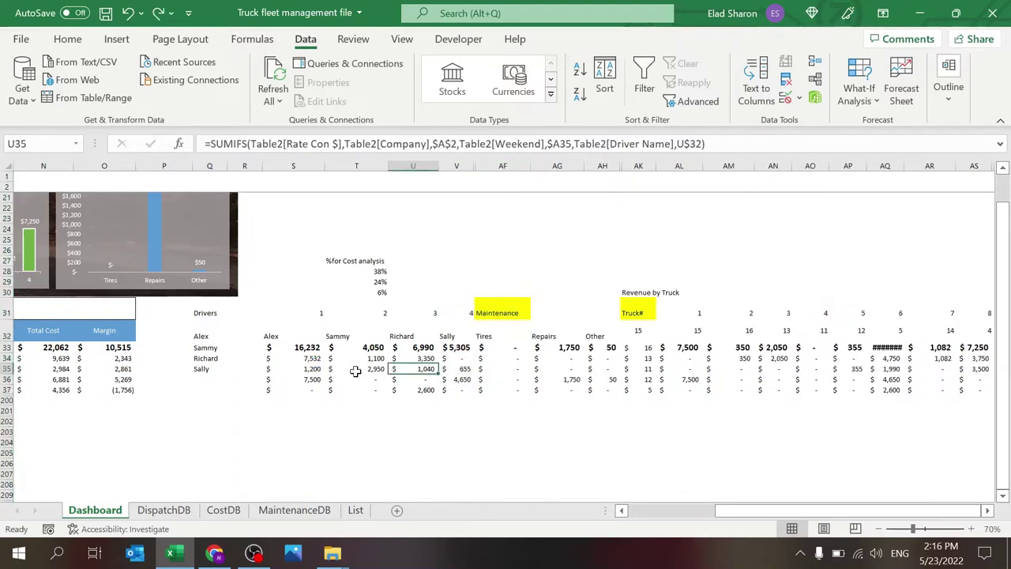
click(498, 349)
click(508, 358)
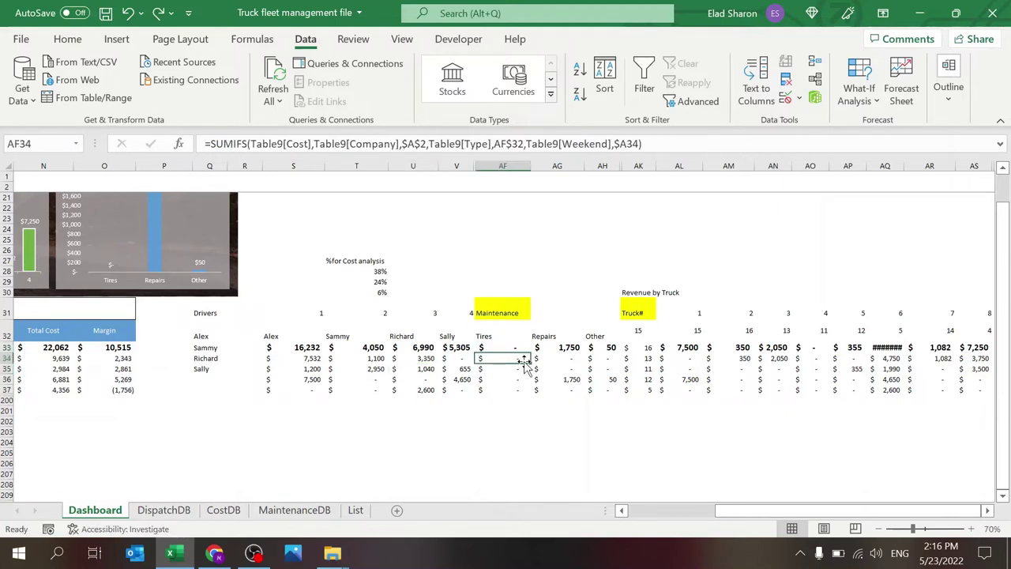
click(570, 358)
click(610, 357)
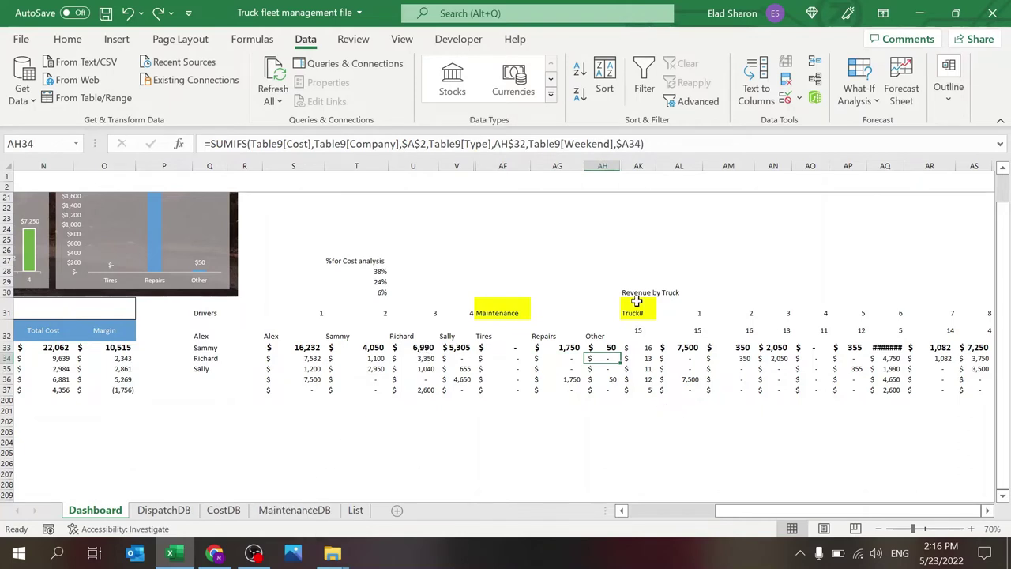
click(657, 358)
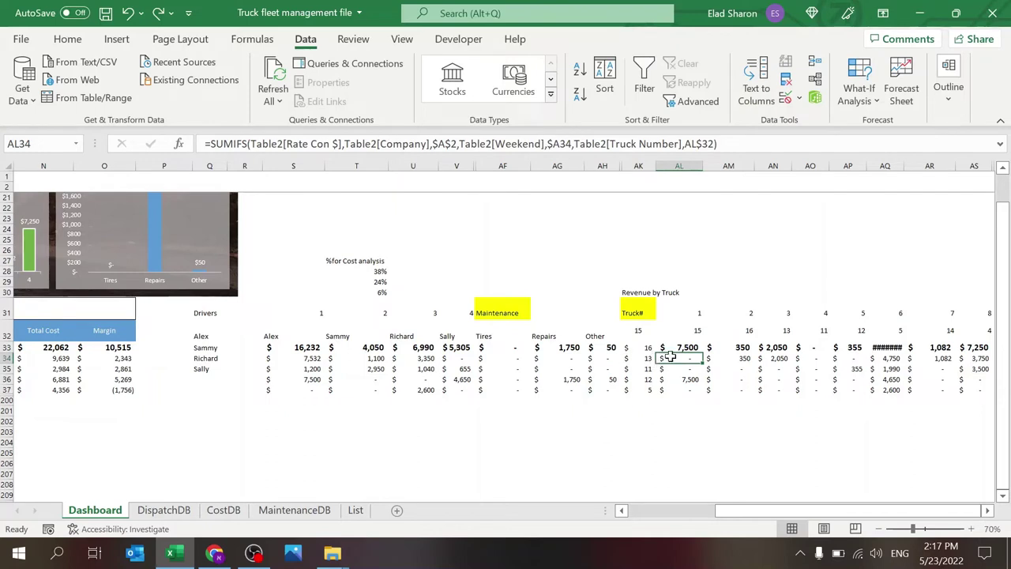
click(640, 357)
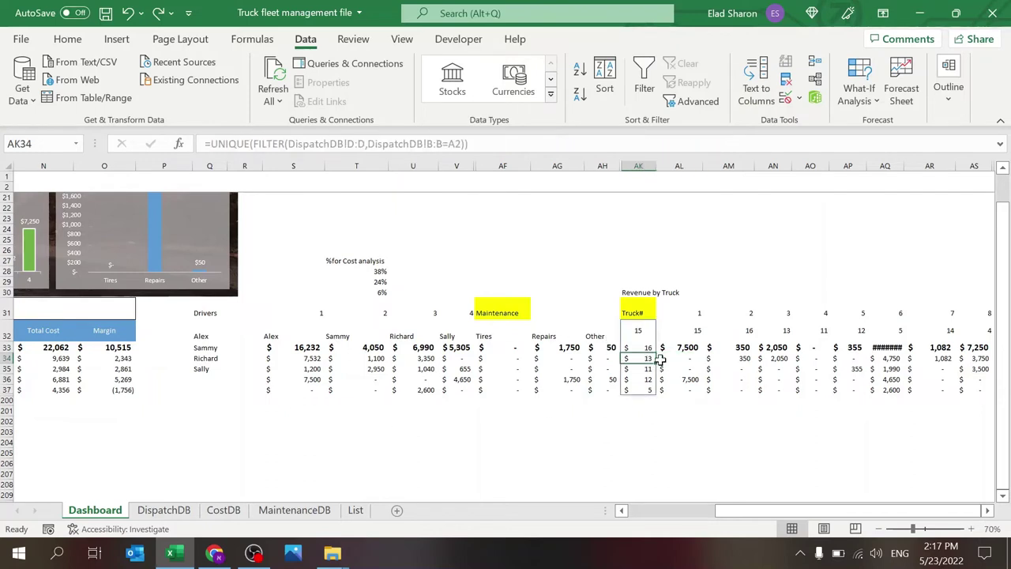
click(639, 329)
click(638, 348)
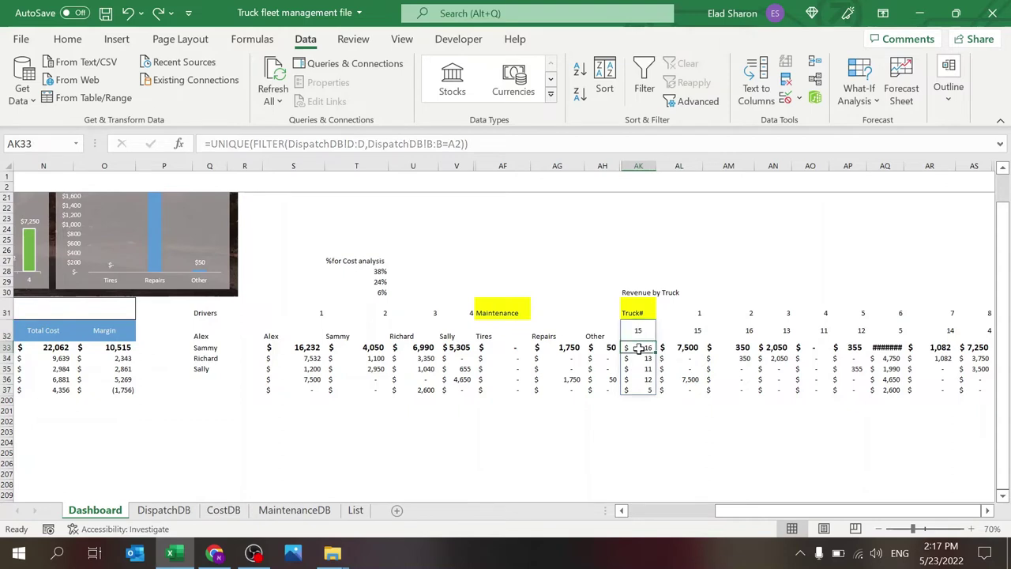
click(645, 332)
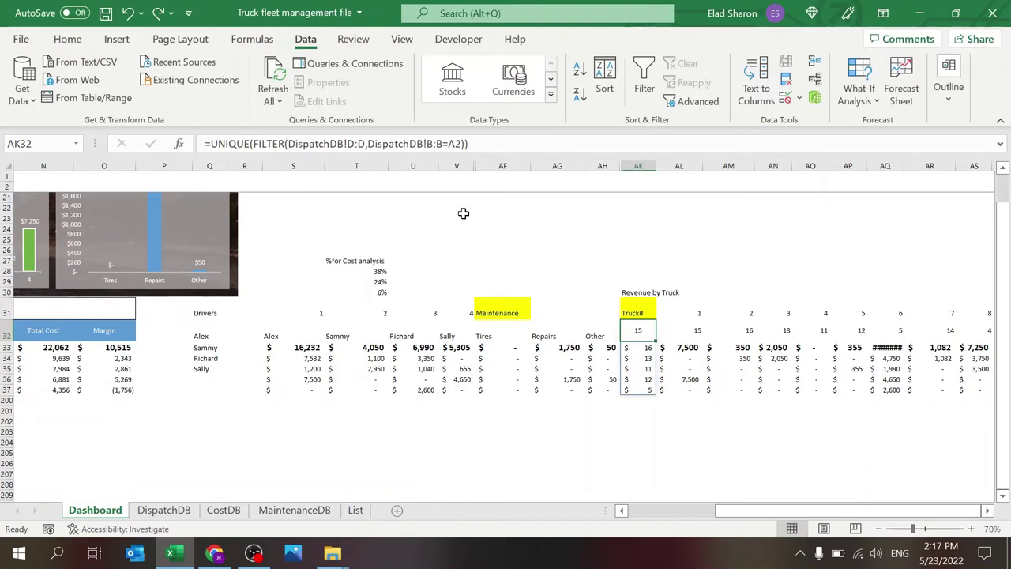
click(163, 510)
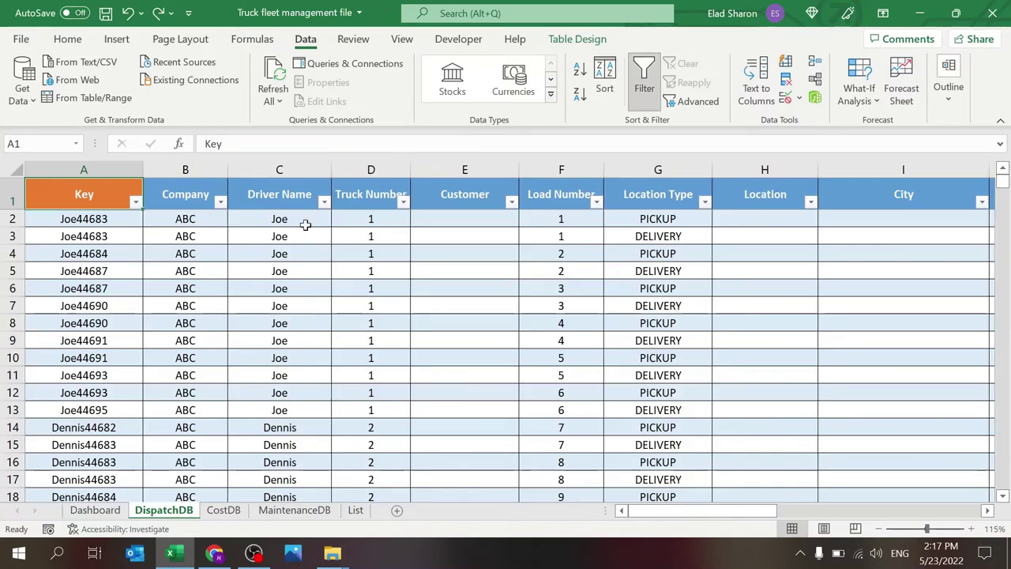
click(371, 169)
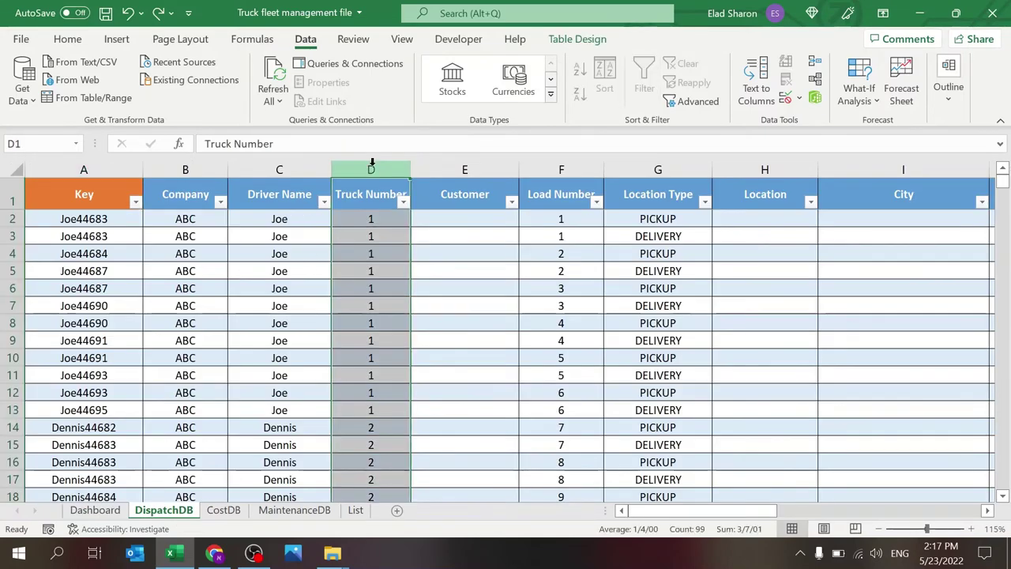
click(95, 509)
key(F2)
click(309, 143)
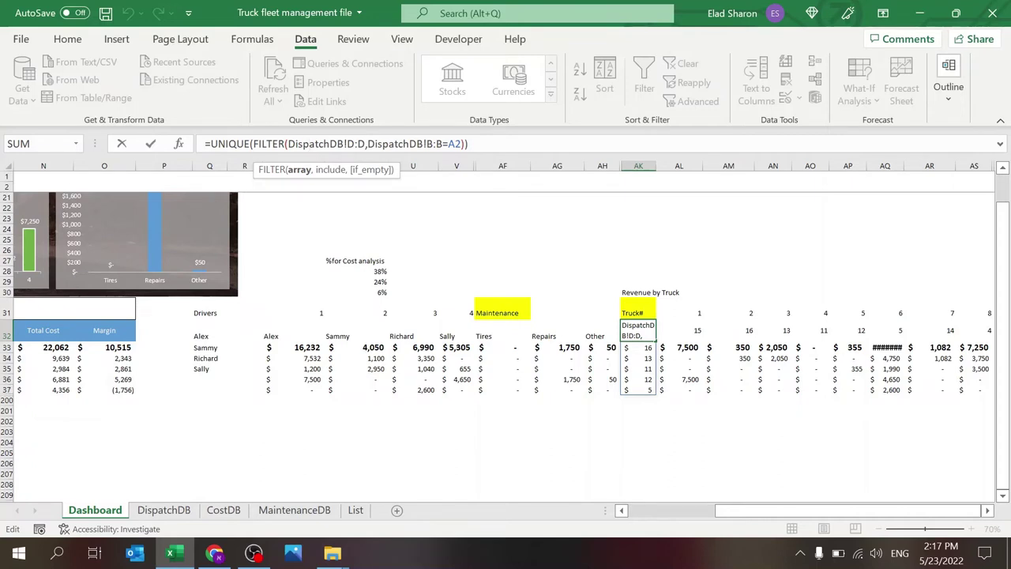
click(403, 144)
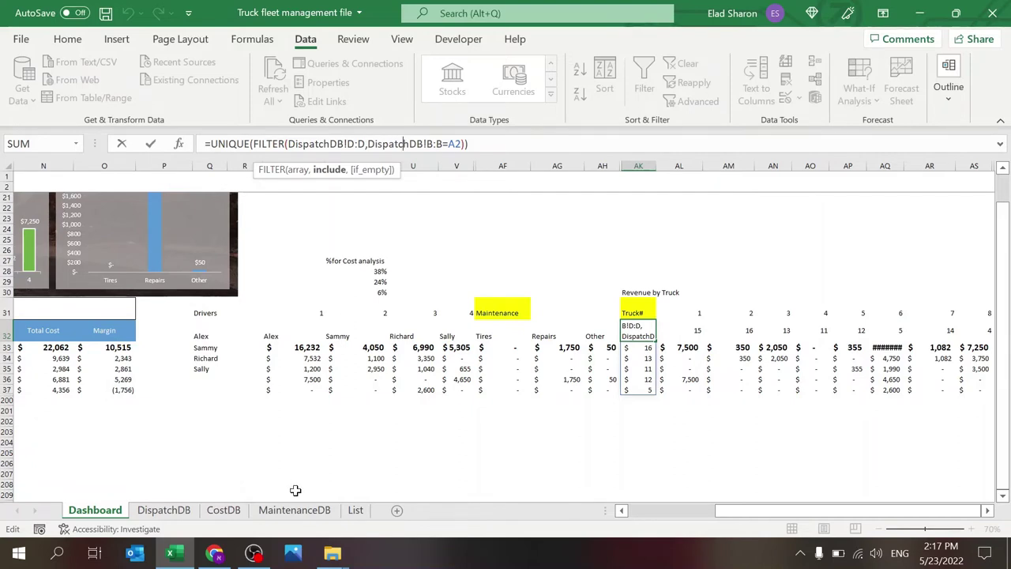
key(ctrl+Return)
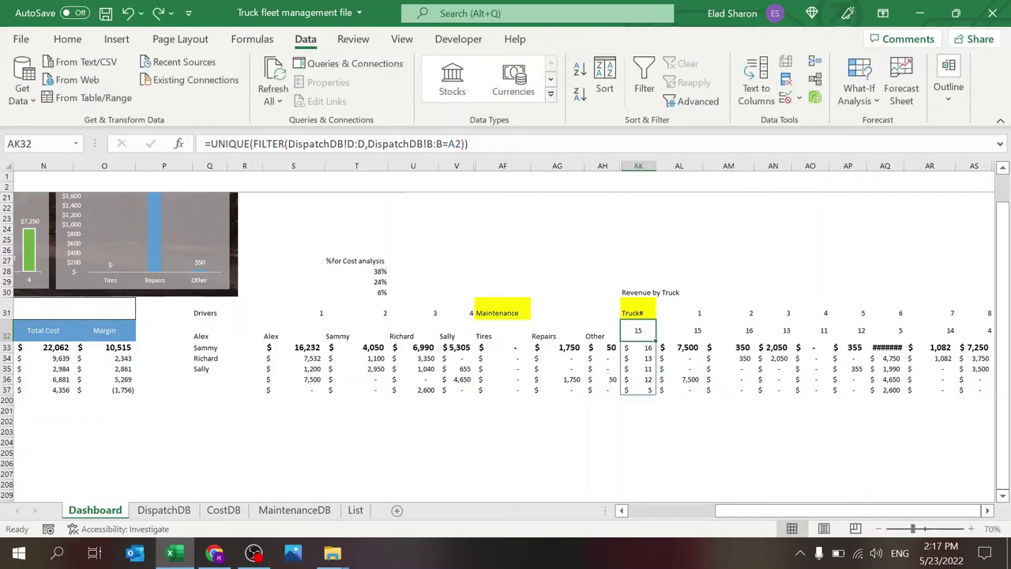
click(170, 509)
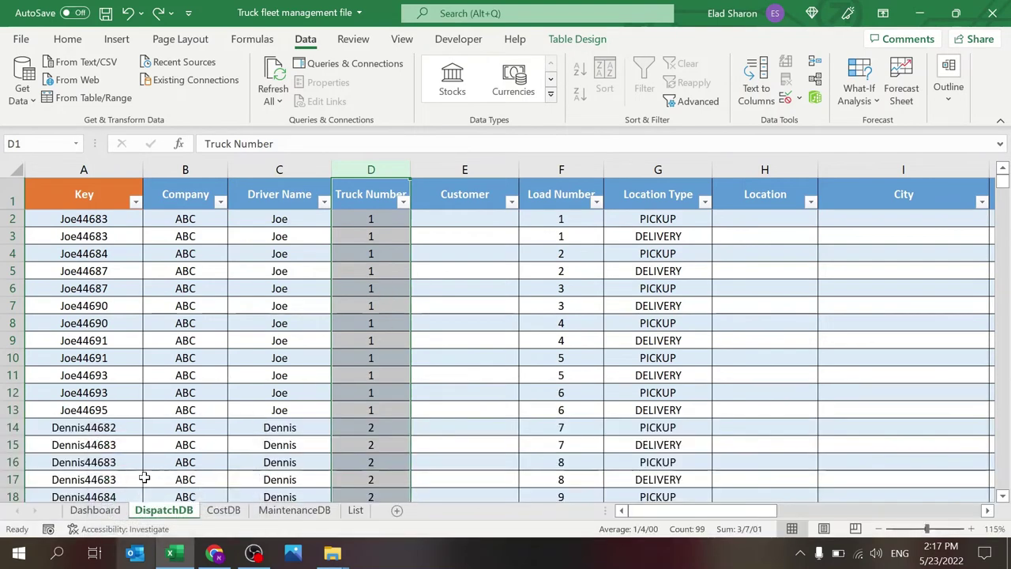
click(94, 509)
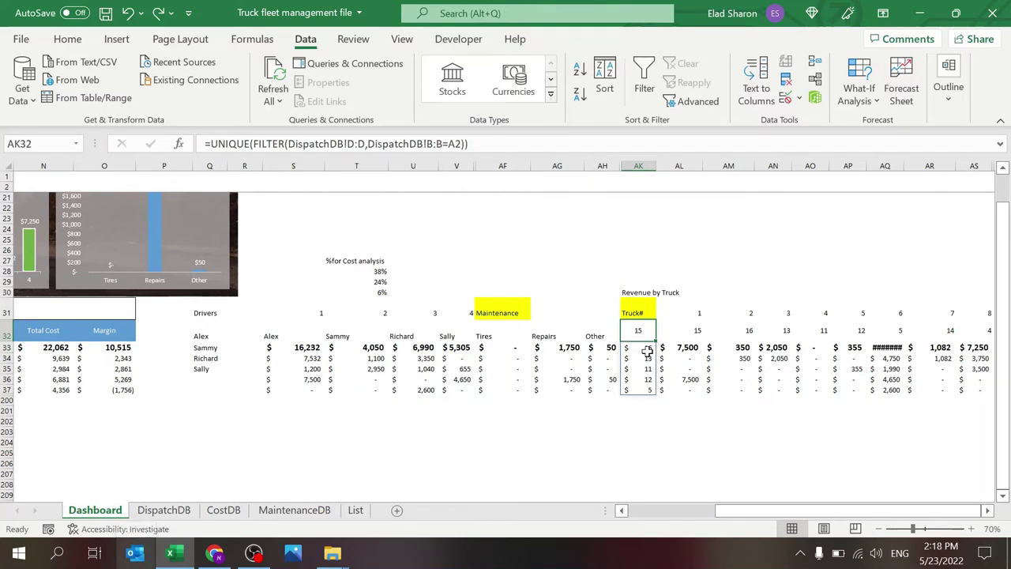
click(668, 379)
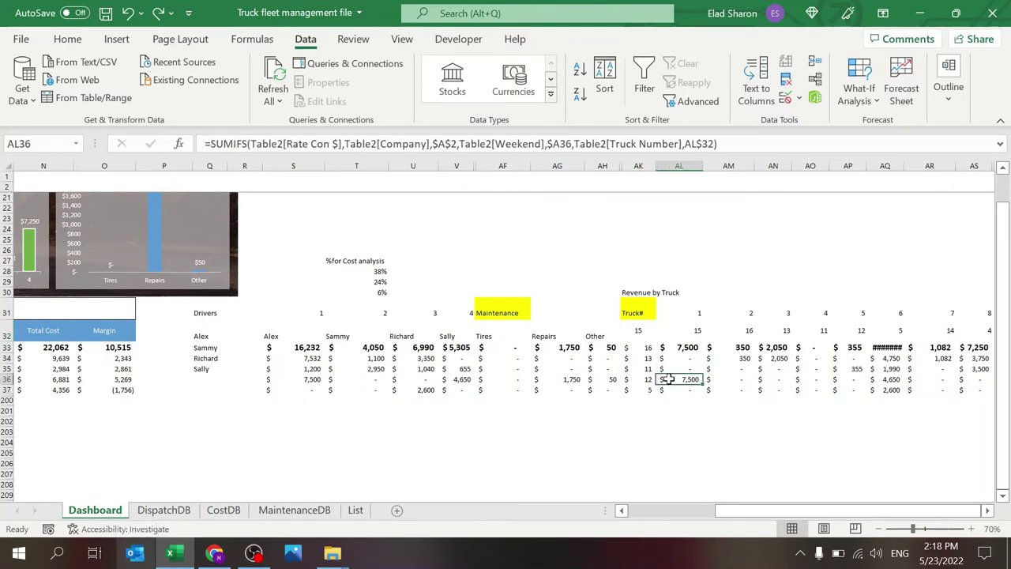
click(679, 327)
click(694, 308)
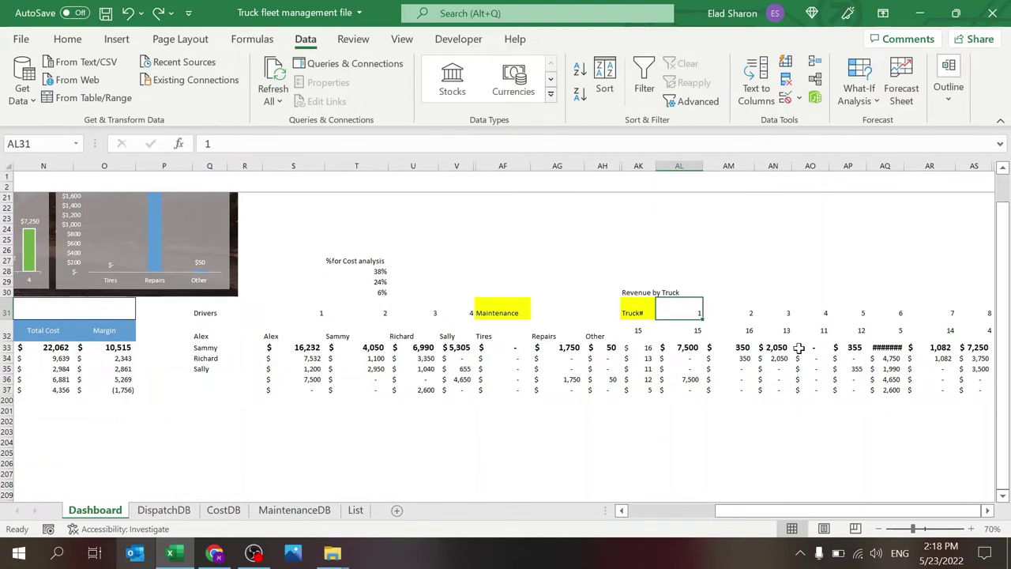
click(859, 329)
key(Right)
key(Right)
key(Right)
key(Right)
key(Right)
key(Right)
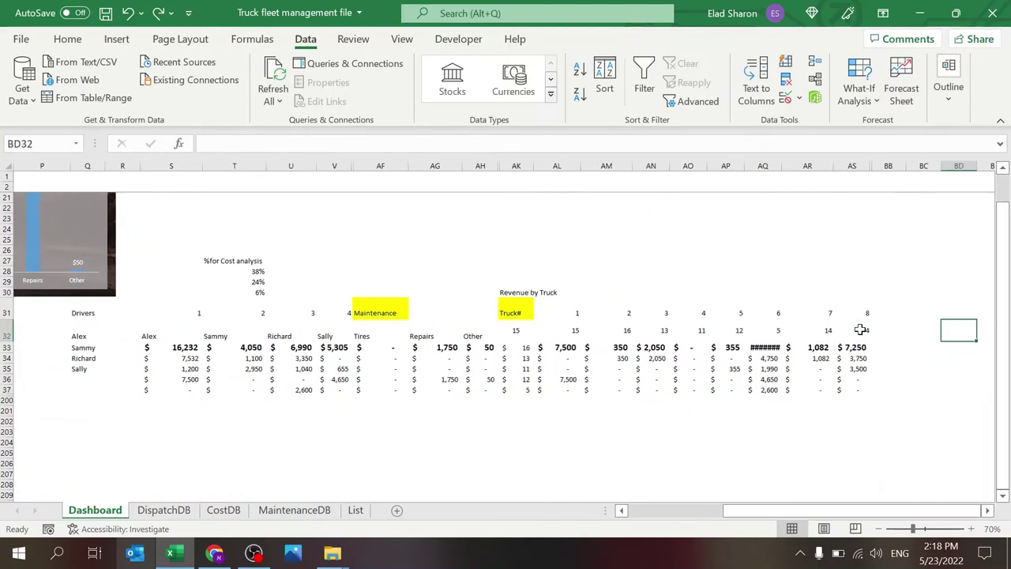
drag(851, 164, 890, 162)
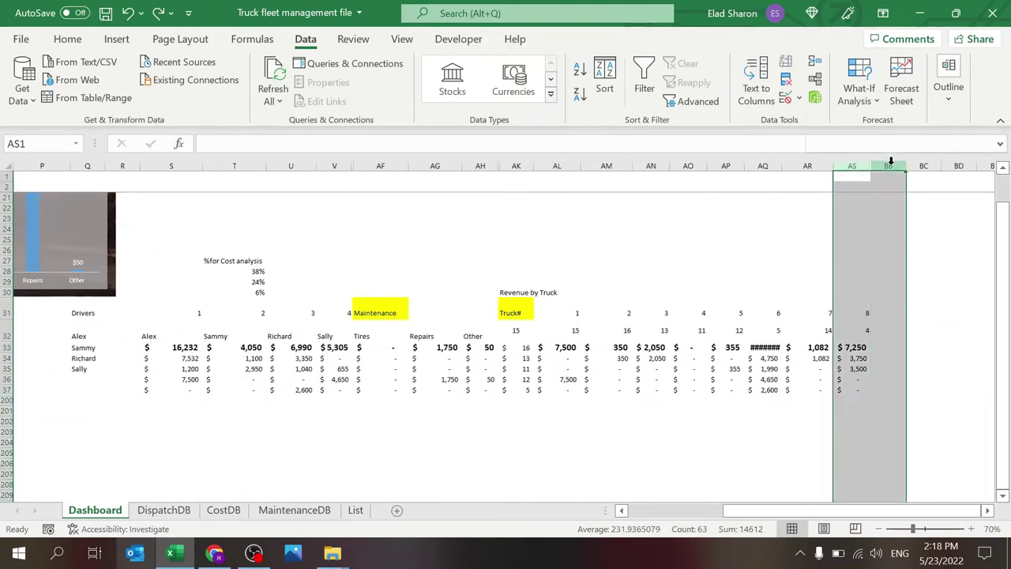
right_click(890, 162)
click(921, 439)
click(900, 348)
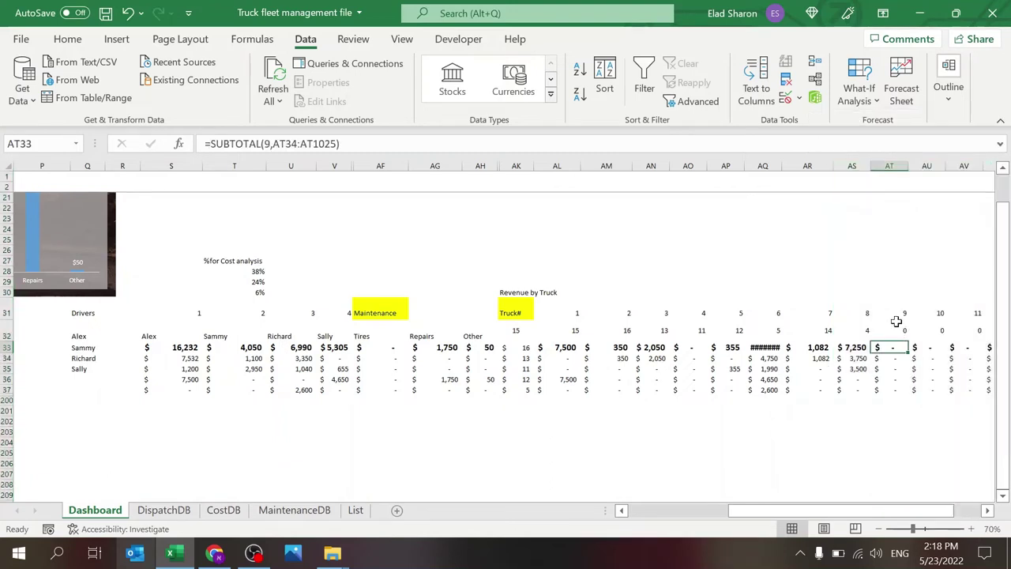
key(ctrl+z)
click(764, 431)
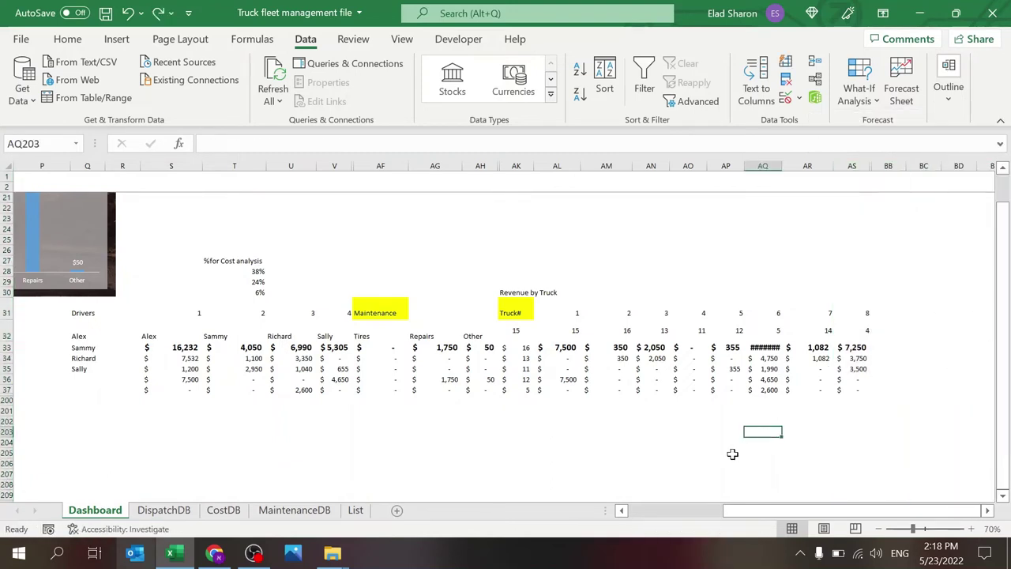
click(573, 357)
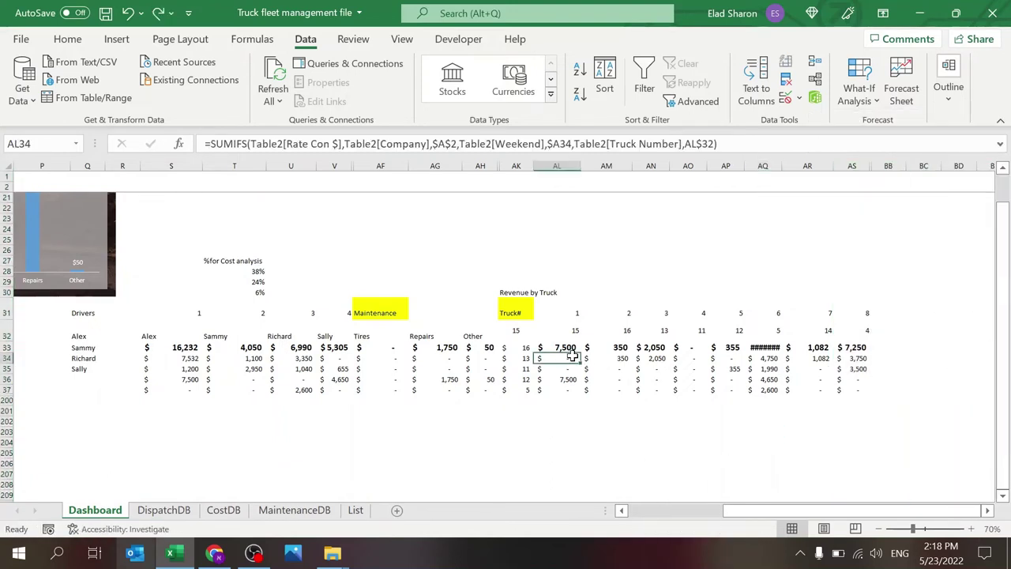
scroll(639, 513, left, 10)
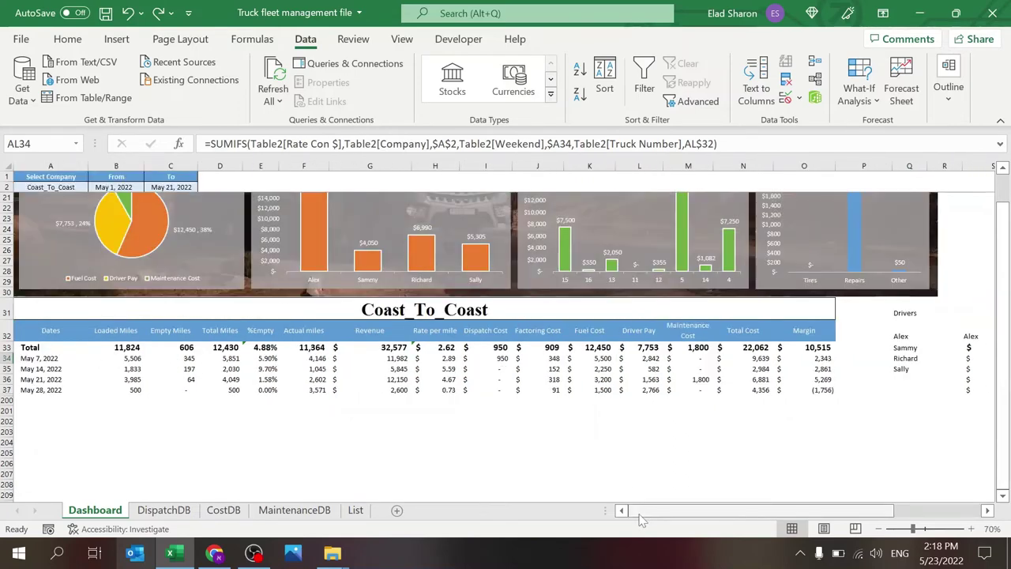
click(538, 462)
key(Page_Up)
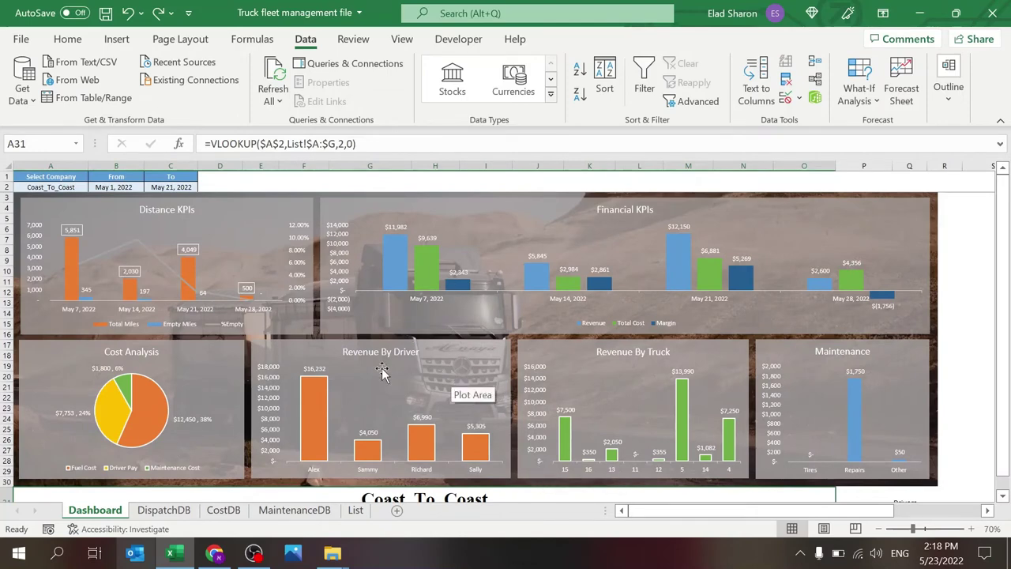
click(1001, 486)
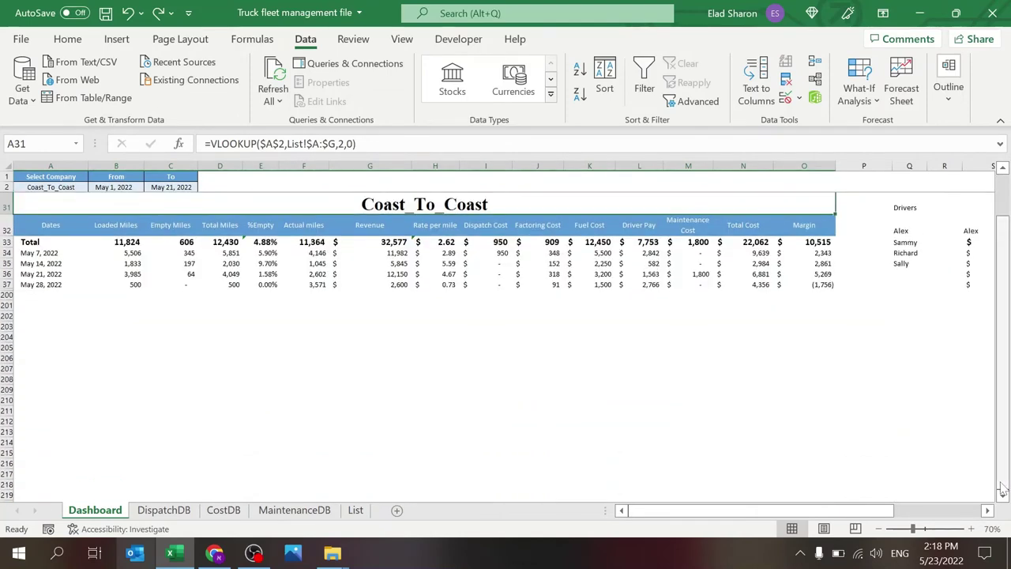
drag(1001, 487, 1001, 473)
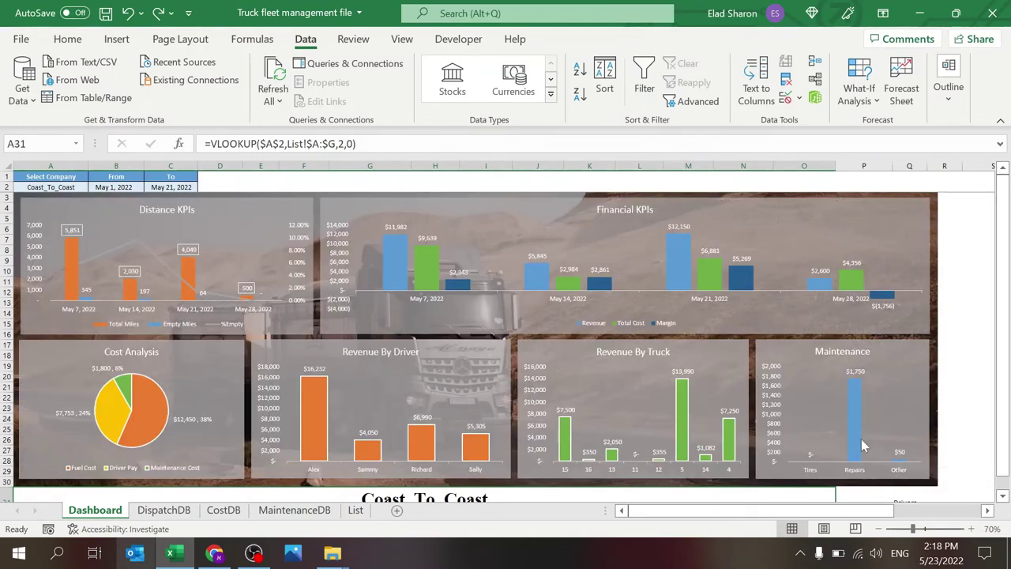
scroll(959, 407, down, 3)
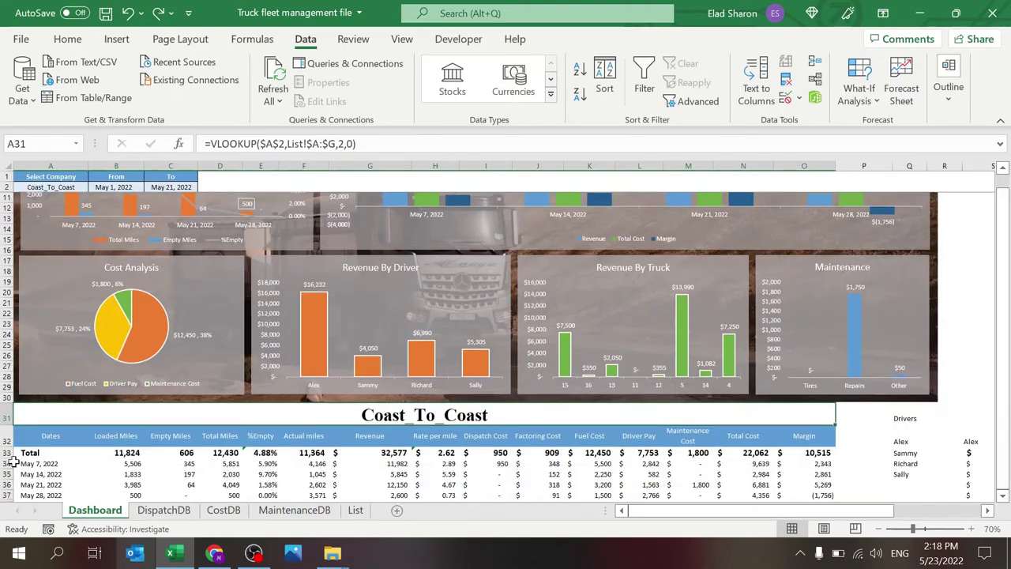
click(33, 491)
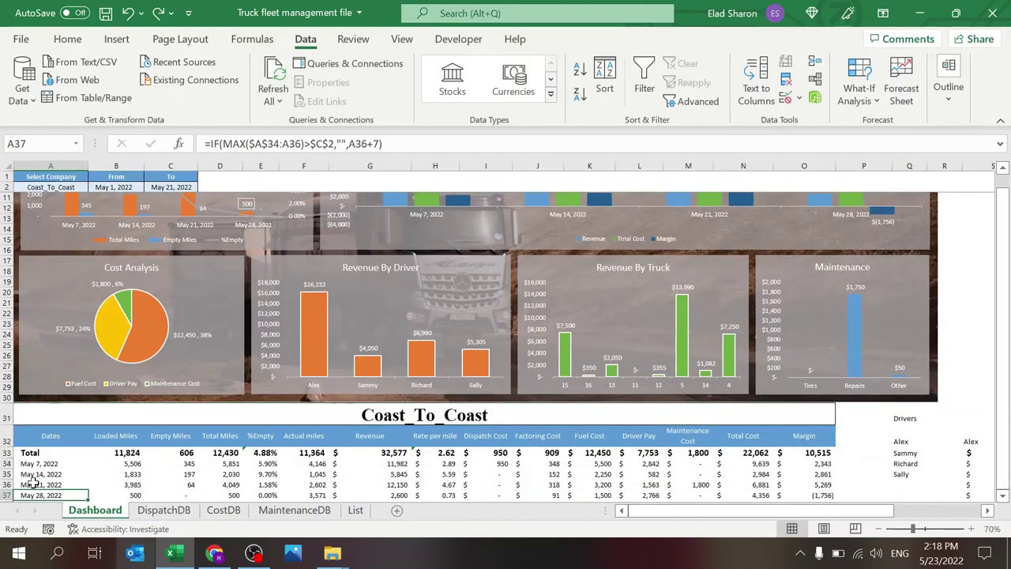
key(Down)
key(Down)
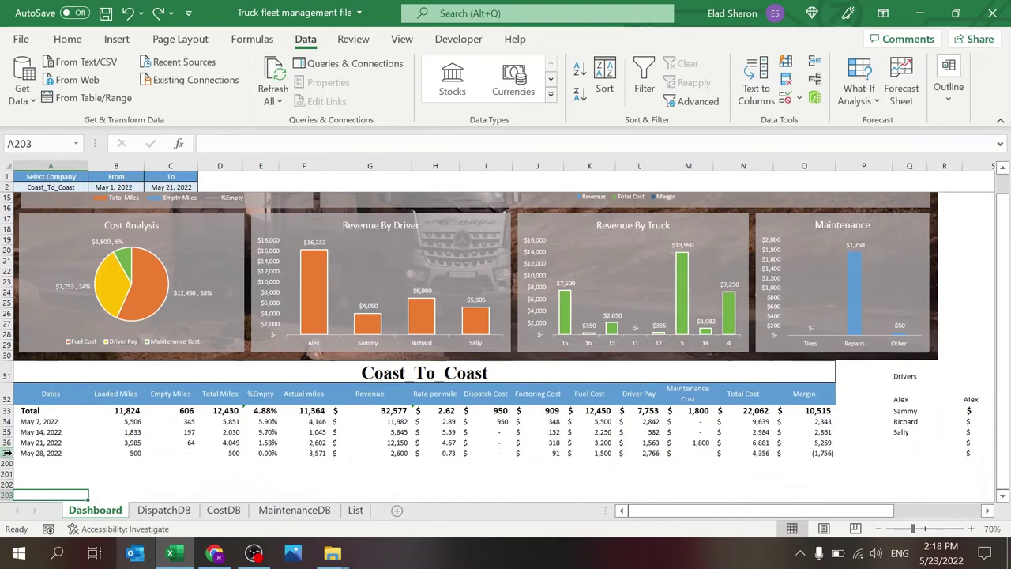
click(9, 454)
- Unhide the empty date rows below row 37 on the Dashboard sheet
right_click(11, 456)
click(32, 458)
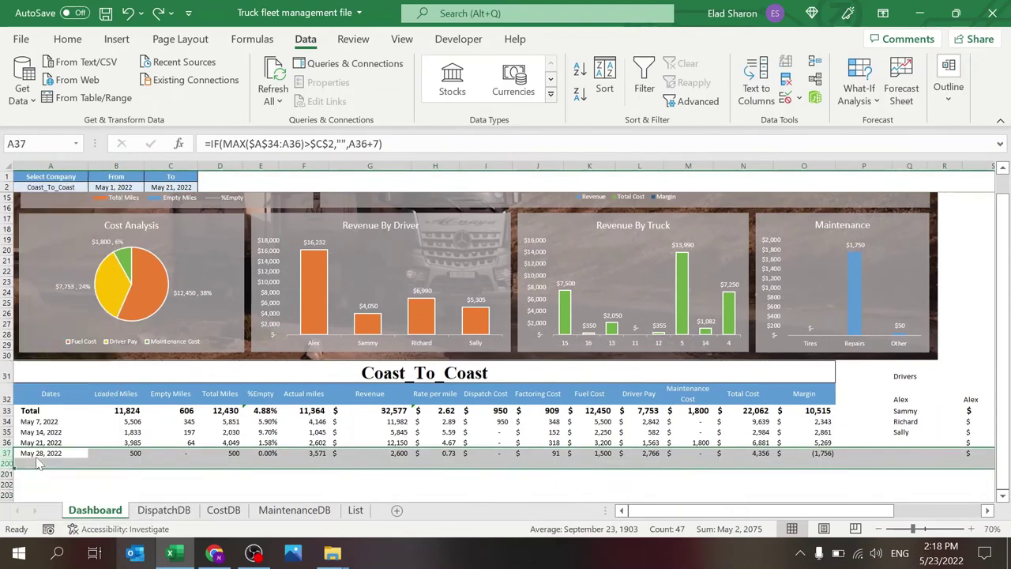
click(743, 421)
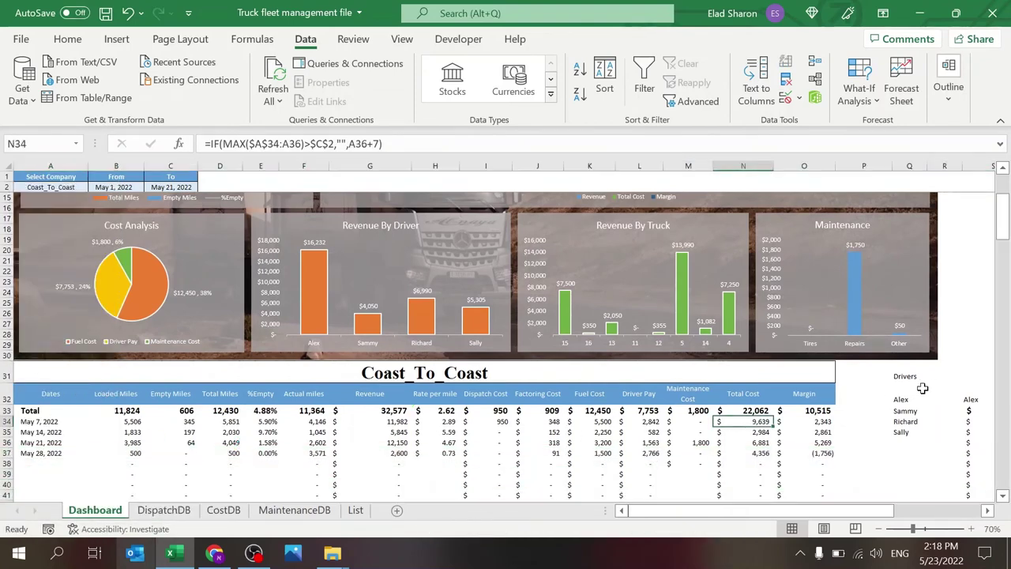
scroll(957, 351, up, 4)
click(957, 352)
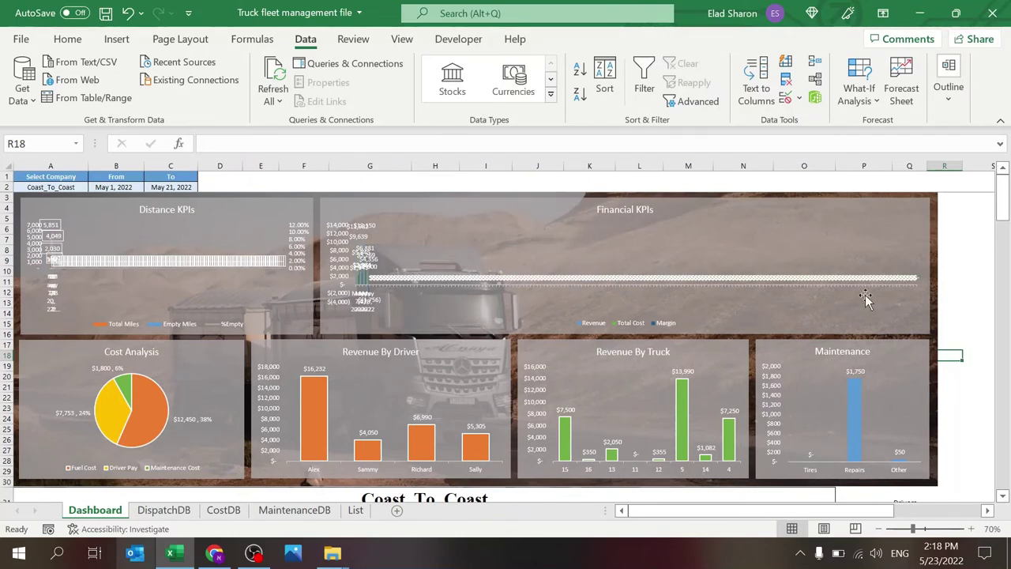
- Unhide the driver and truck columns V through AM and return beside the date inputs
click(967, 313)
key(Right)
key(Right)
key(Right)
key(Right)
key(Right)
key(Right)
key(Right)
key(Right)
key(Right)
key(Right)
key(Right)
key(Right)
key(Right)
key(Right)
key(Right)
key(Right)
key(Right)
key(Right)
key(Right)
key(Right)
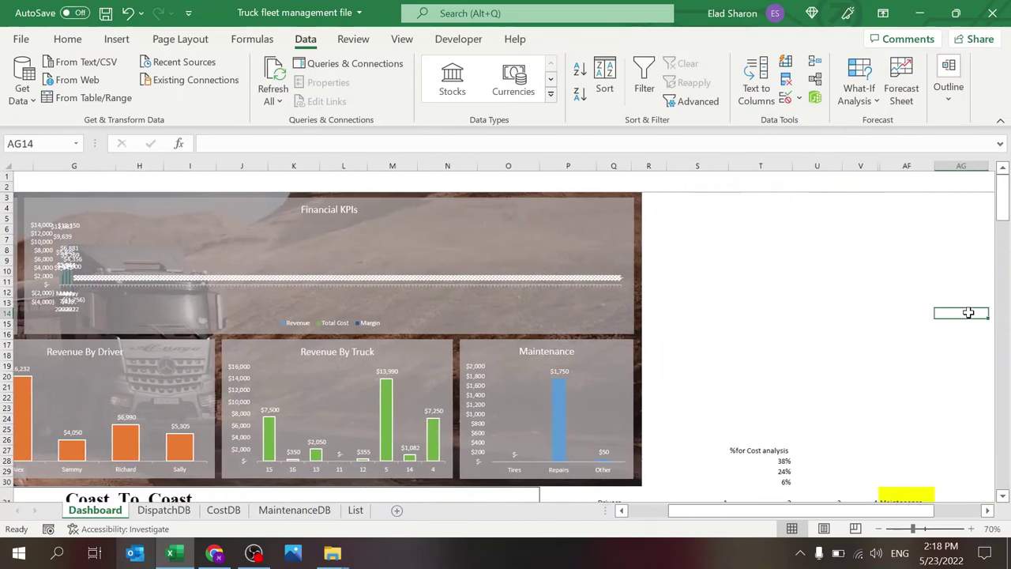
key(Right)
key(Right)
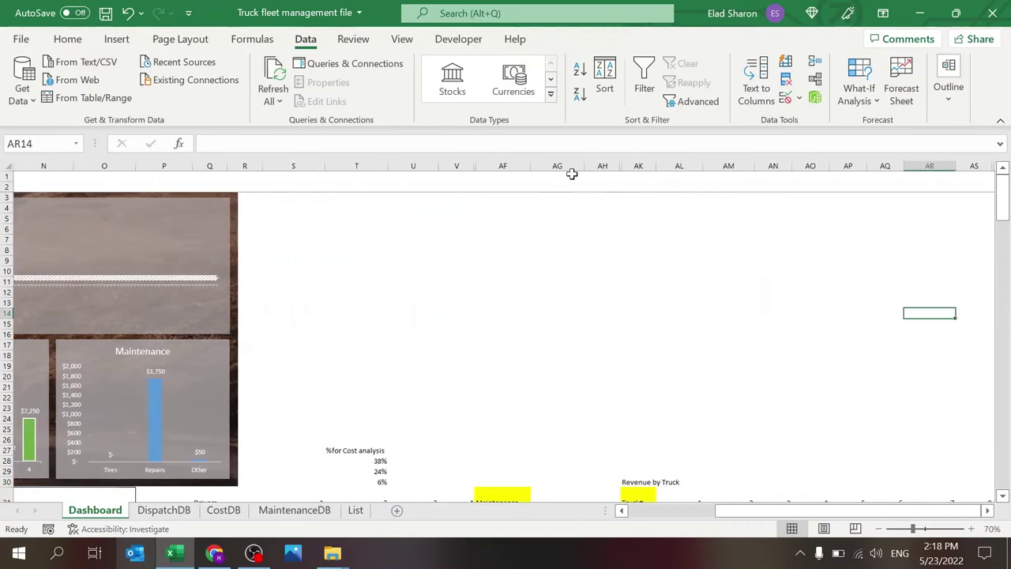
drag(450, 161, 751, 161)
right_click(751, 162)
click(808, 430)
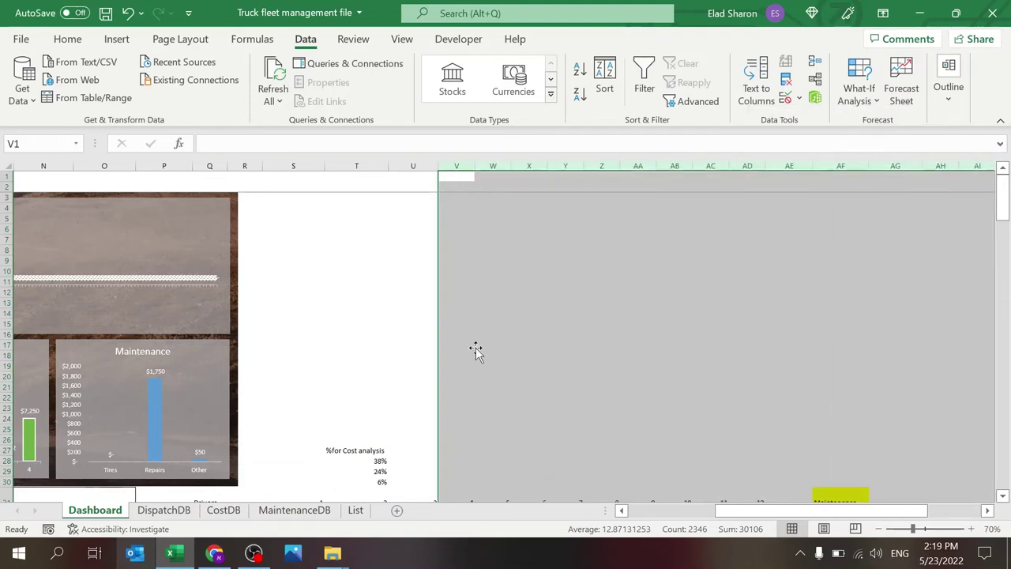
click(476, 347)
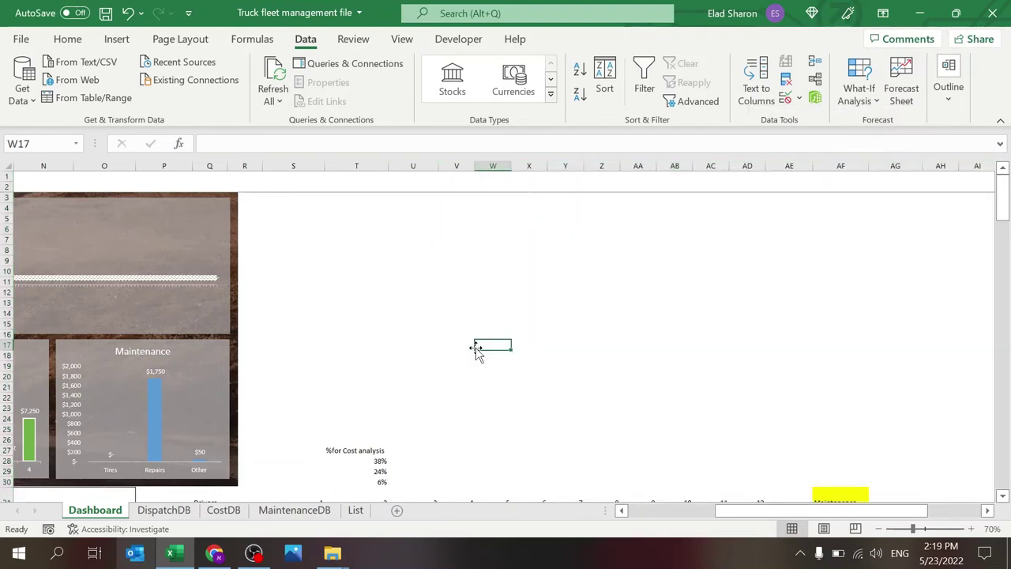
click(638, 498)
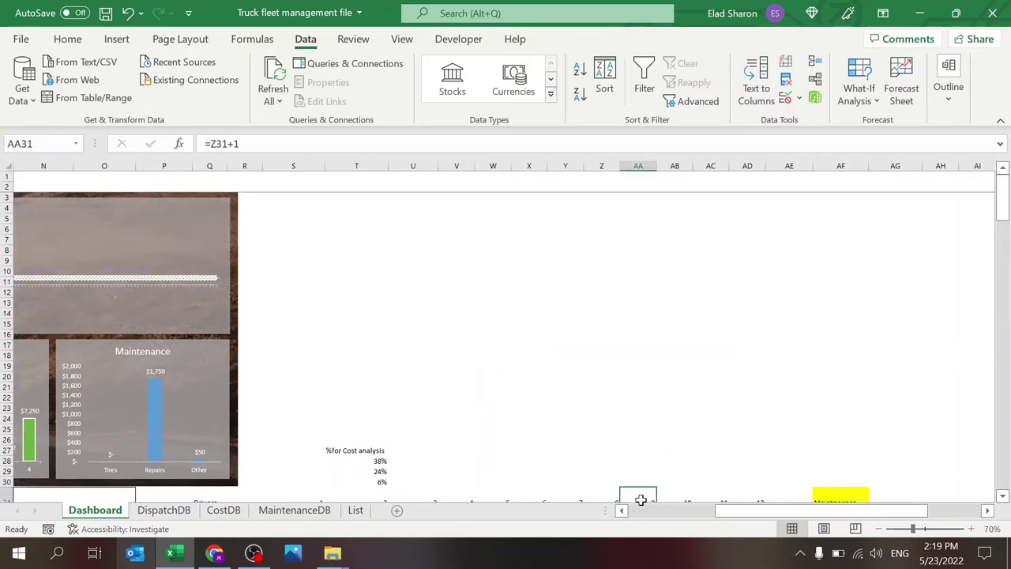
click(632, 515)
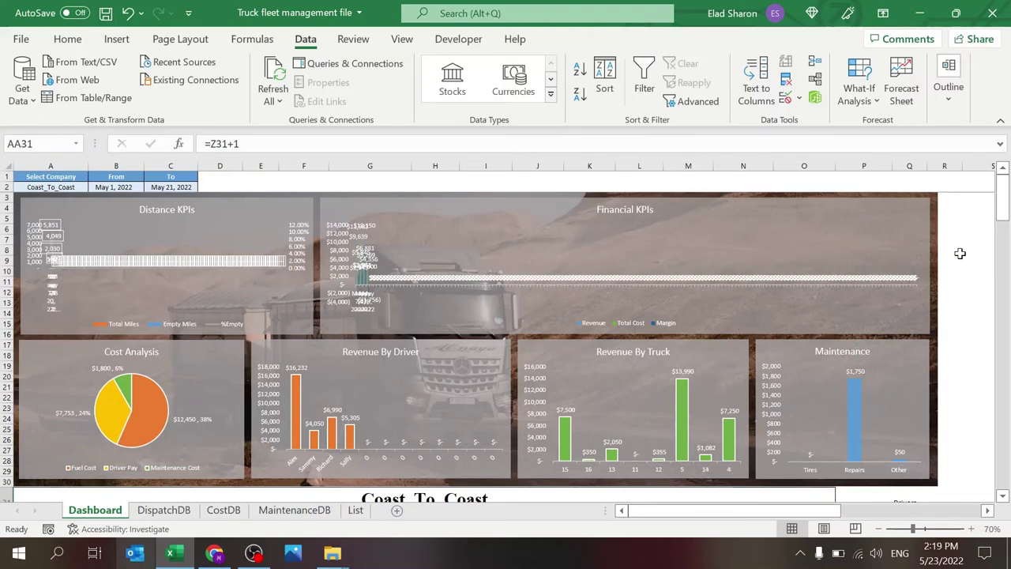
click(241, 183)
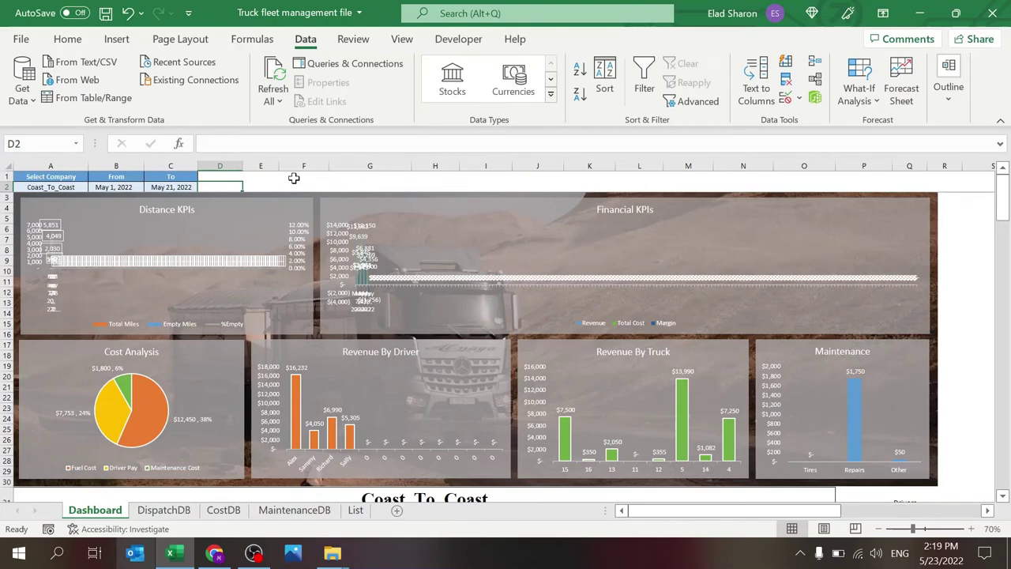
- View the Dashboard sheet's Worksheet_Change macro, reading down to its For i = 19 To 53 loop
right_click(99, 514)
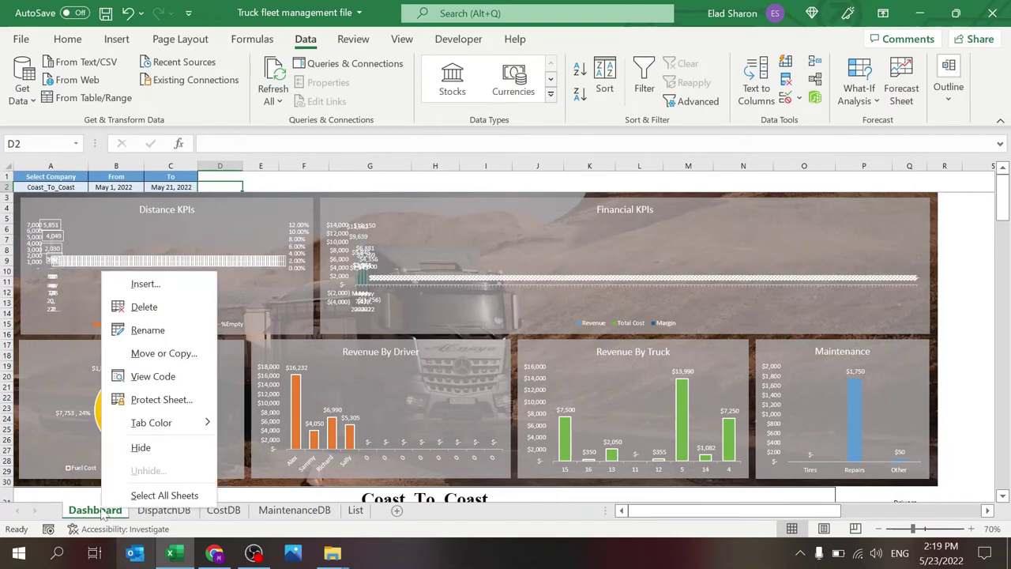
click(154, 377)
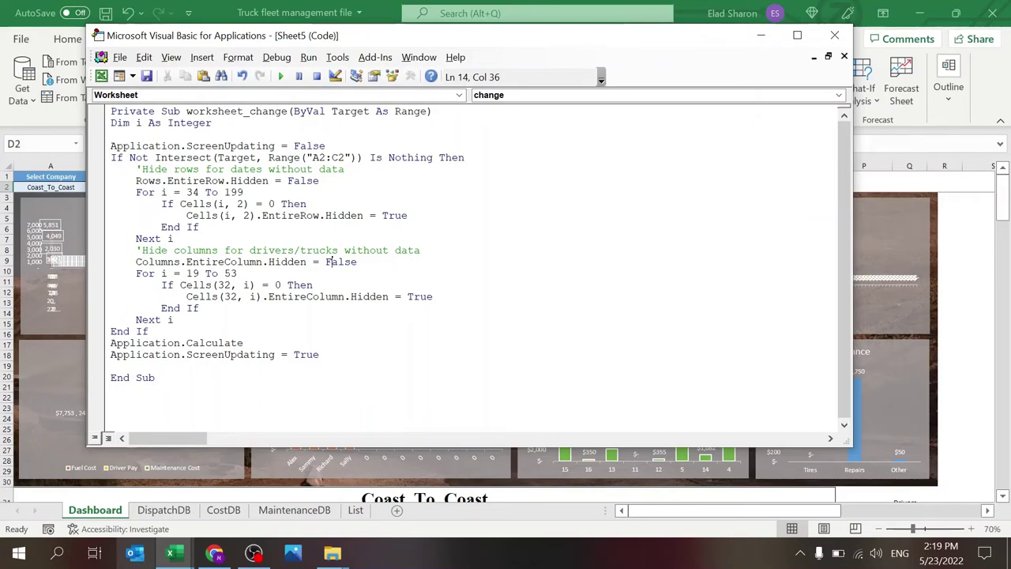
drag(534, 29, 725, 50)
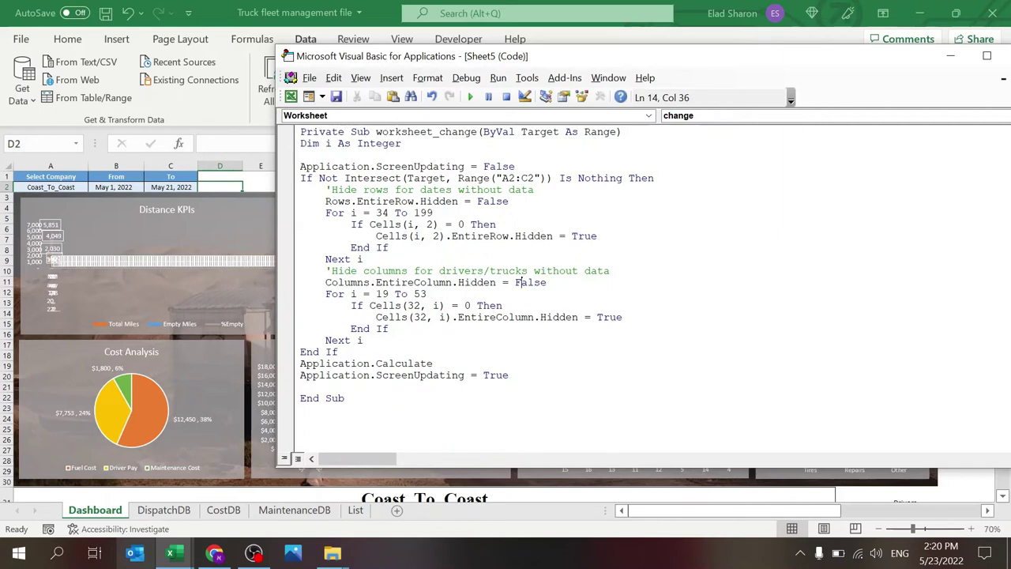
click(548, 282)
key(Down)
- Close the VBA editor and set the dashboard company in A2 to ABC
drag(1003, 57, 893, 67)
click(909, 67)
click(74, 193)
click(71, 187)
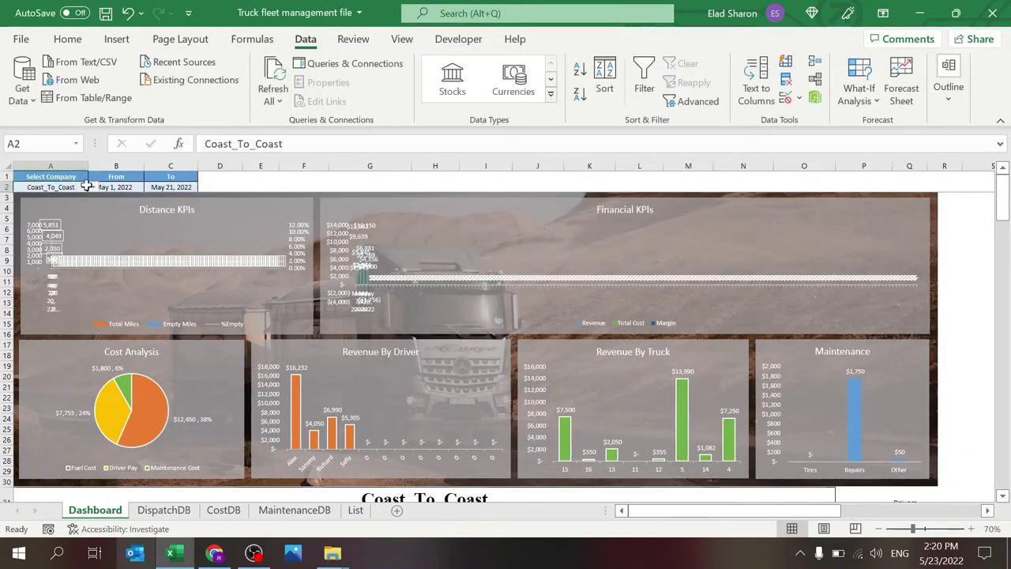
click(92, 188)
click(54, 196)
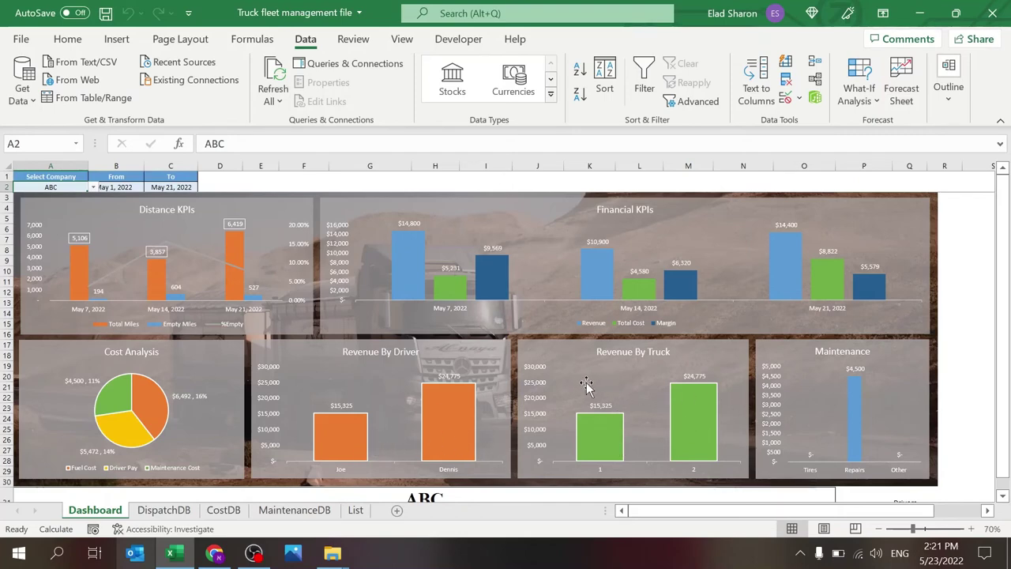
- Switch the A2 company selection to World_Trucking so only its drivers and trucks are charted
click(93, 188)
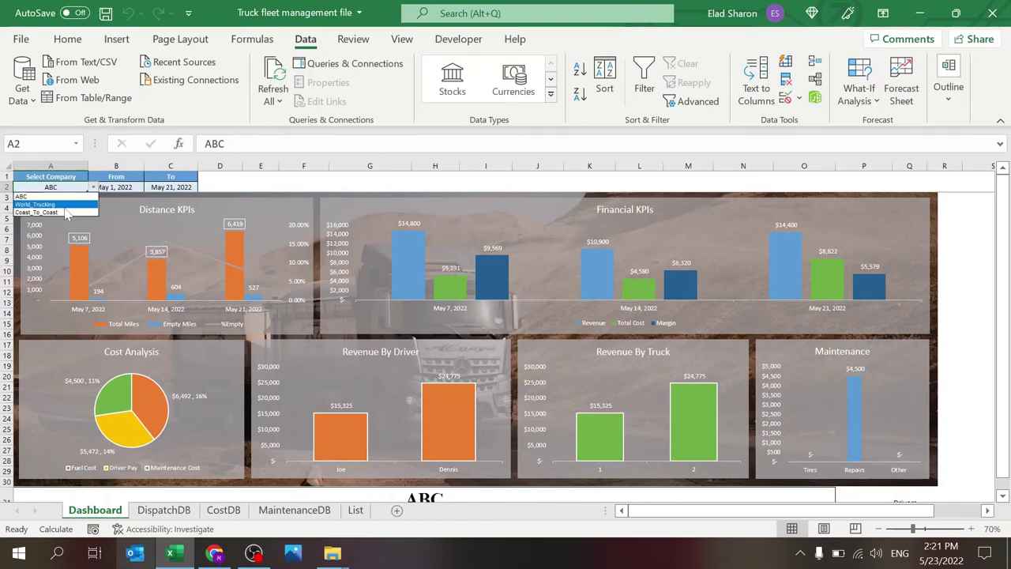
click(64, 204)
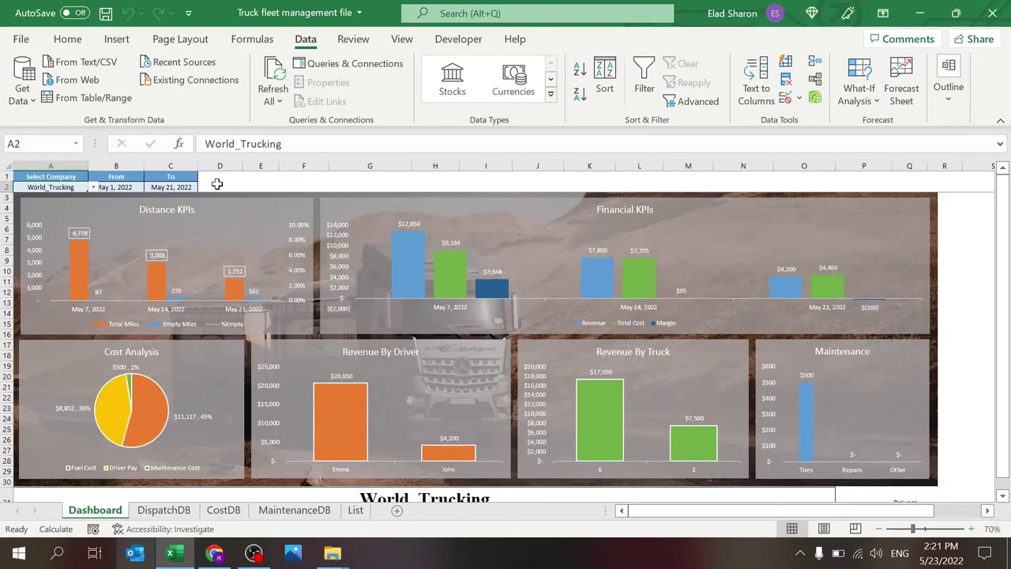
click(216, 184)
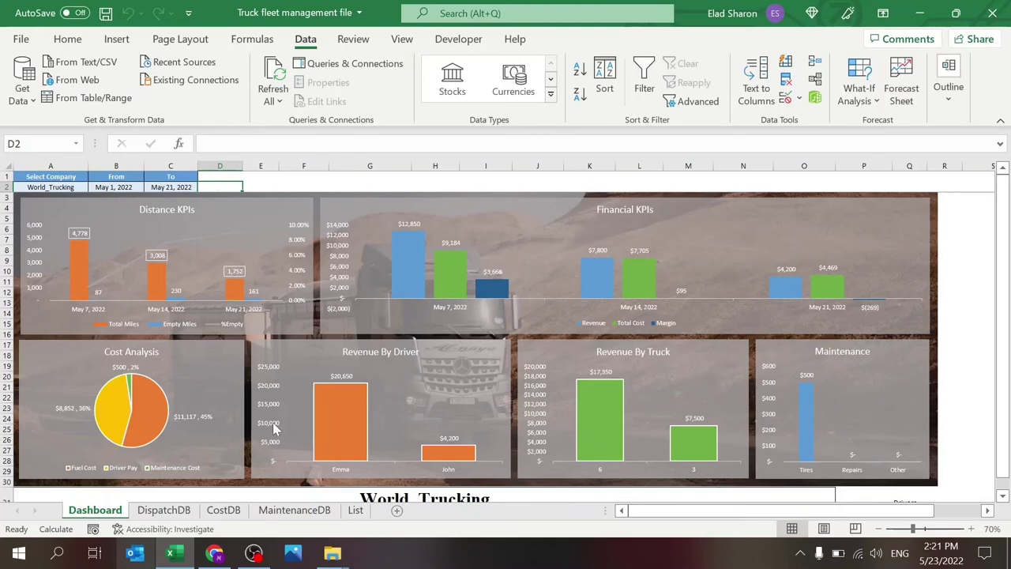
click(175, 511)
- Start a new MaintenanceDB record for World_Trucking with the chosen driver and truck 7
click(224, 510)
click(289, 510)
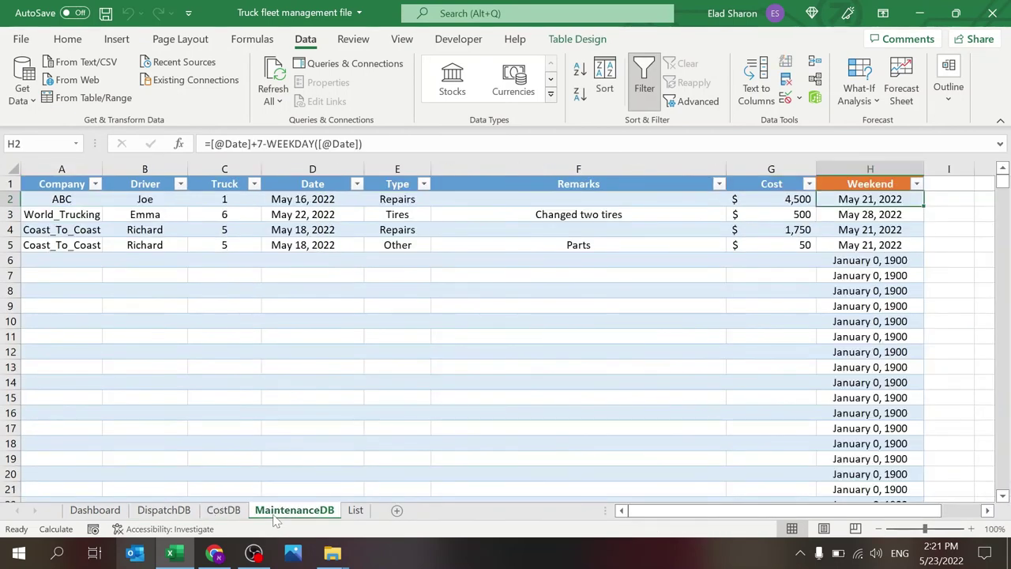
click(95, 511)
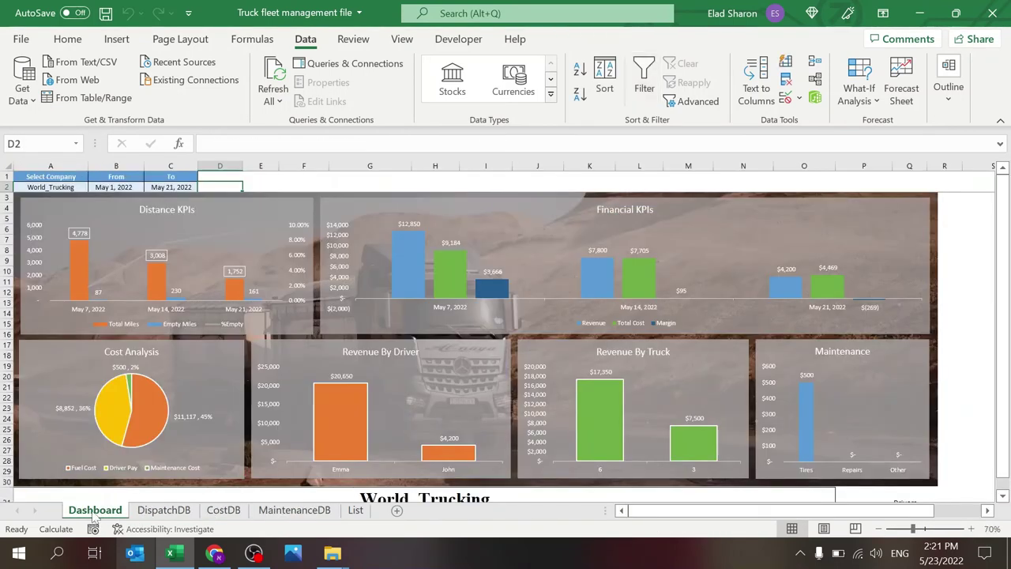
click(278, 515)
click(80, 259)
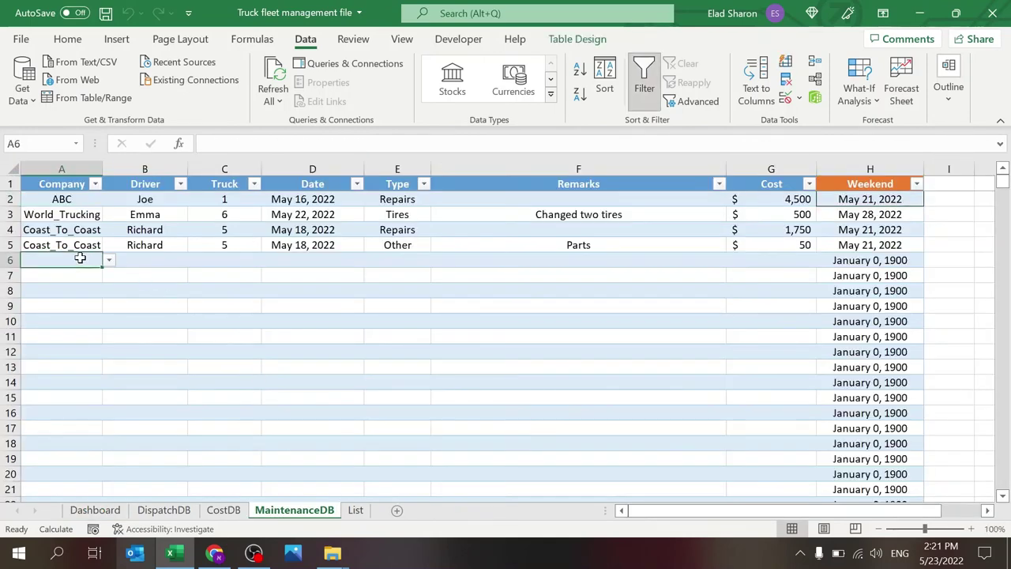
text(world_Trucking)
click(106, 259)
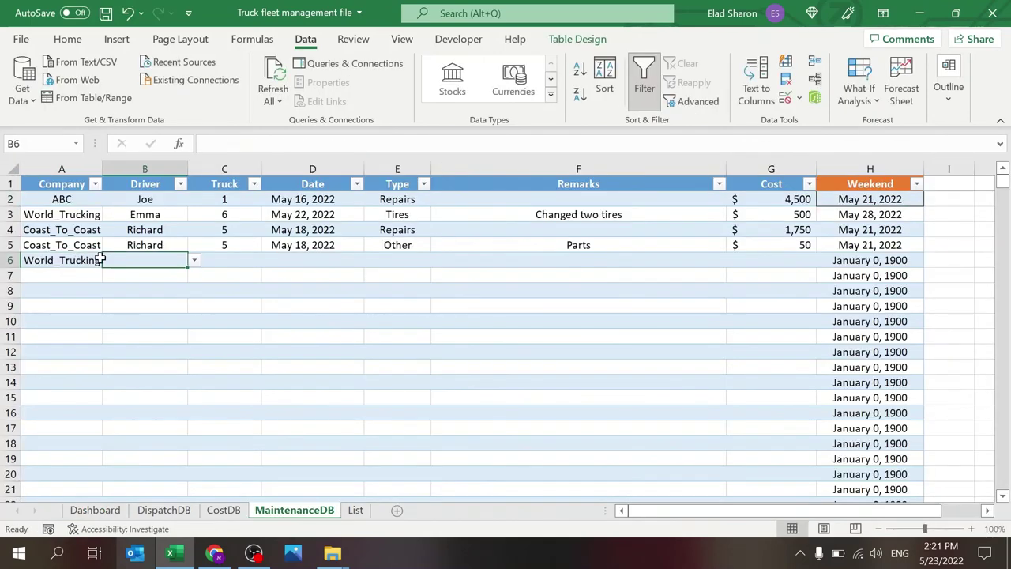
click(195, 263)
click(150, 284)
click(242, 261)
text(7)
key(Tab)
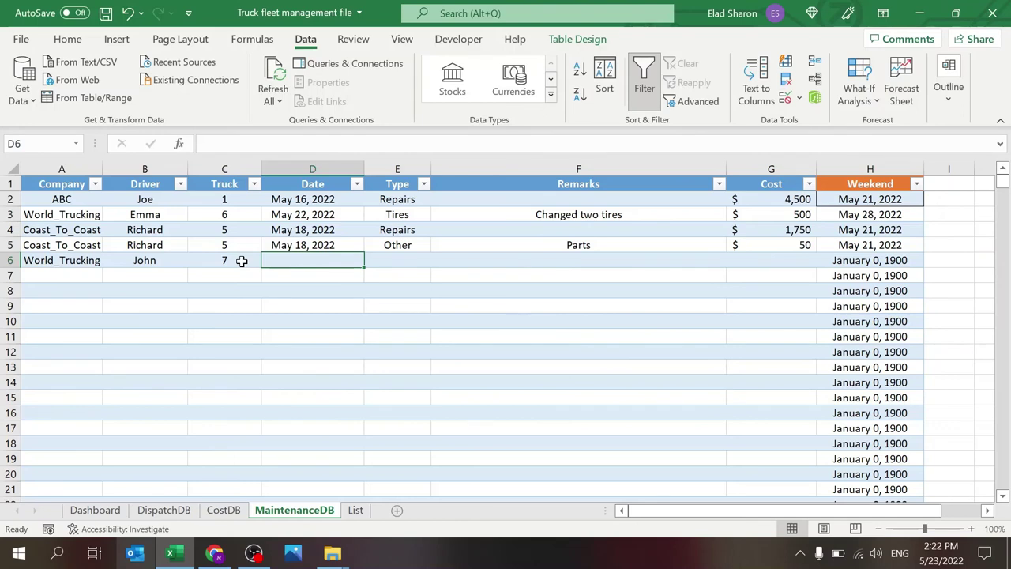
- Enter the date 5/19/22 and Repairs as the maintenance type
text(5/)
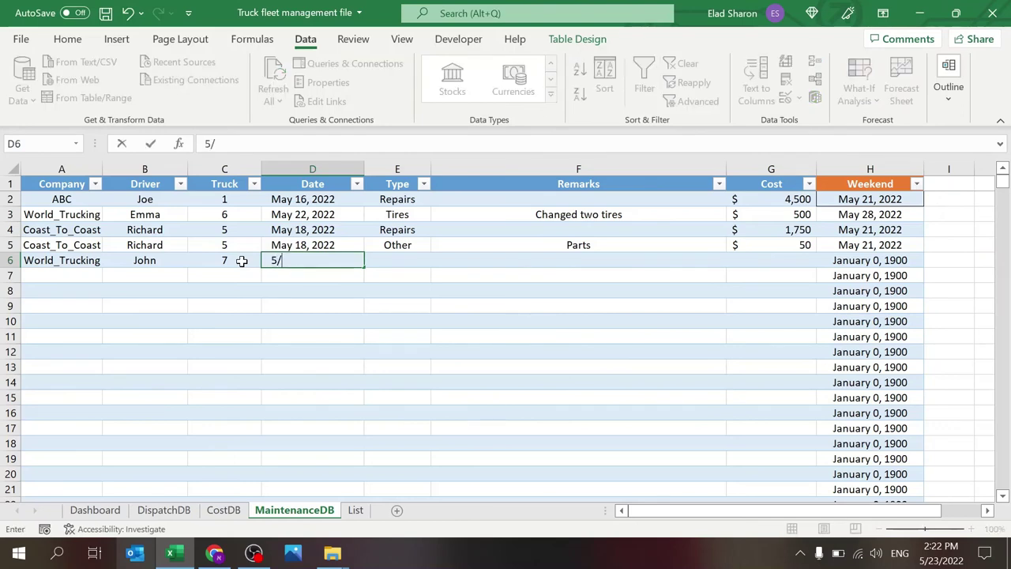
text(19/22)
key(Tab)
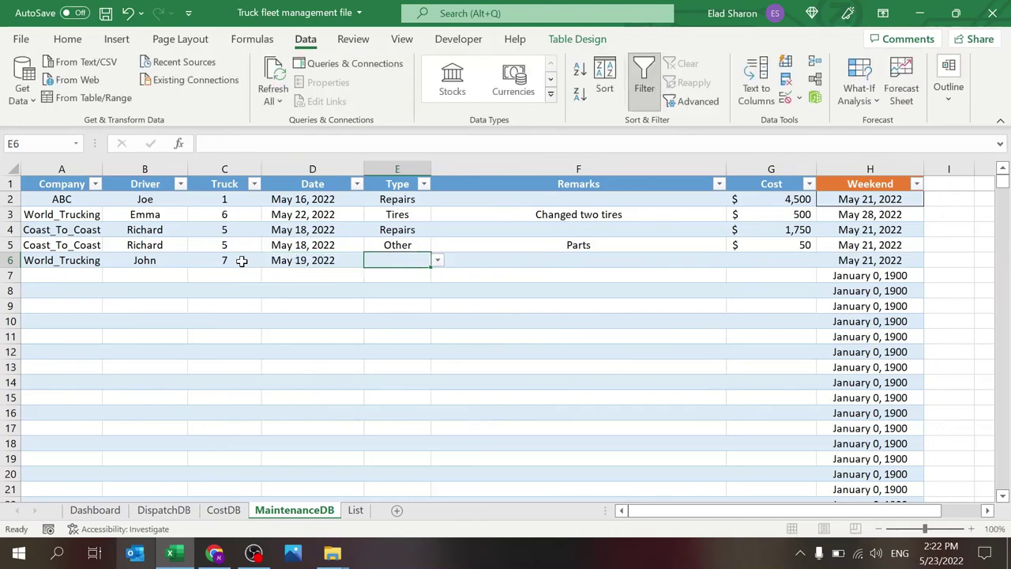
click(440, 262)
click(417, 285)
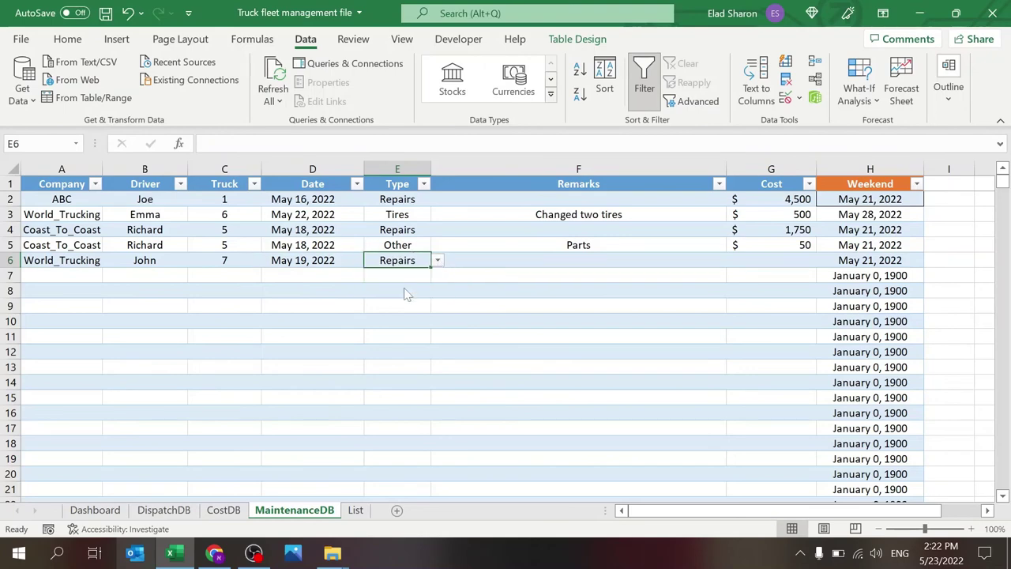
- Enter the 1000 cost and view the updated Dashboard Maintenance chart
click(117, 509)
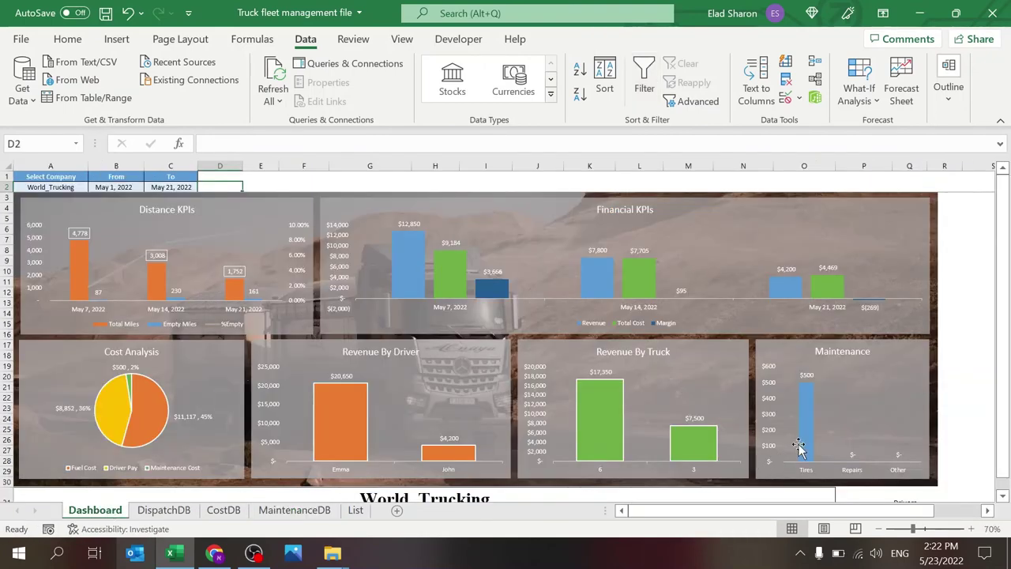
click(294, 510)
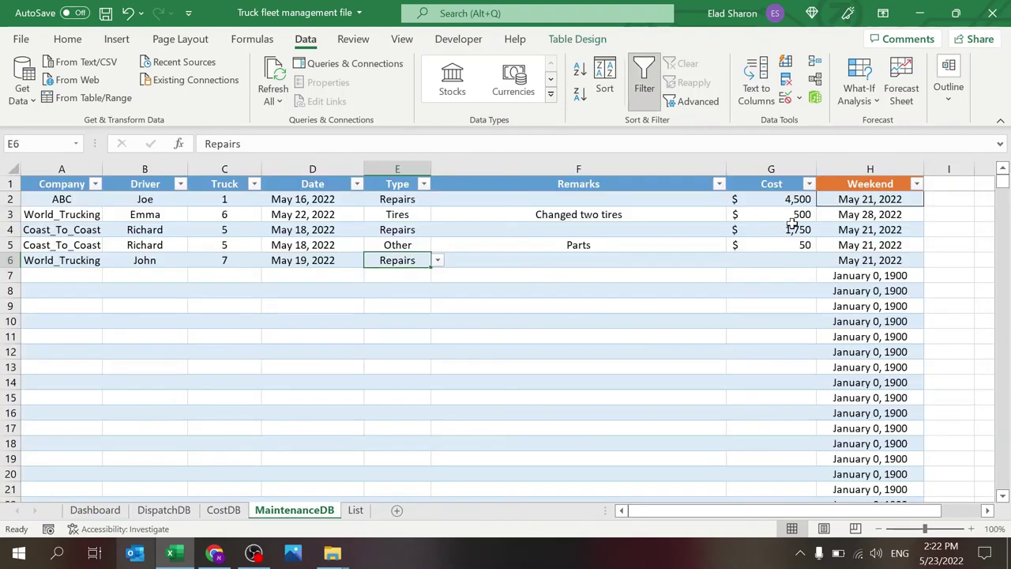
click(779, 258)
text(1000)
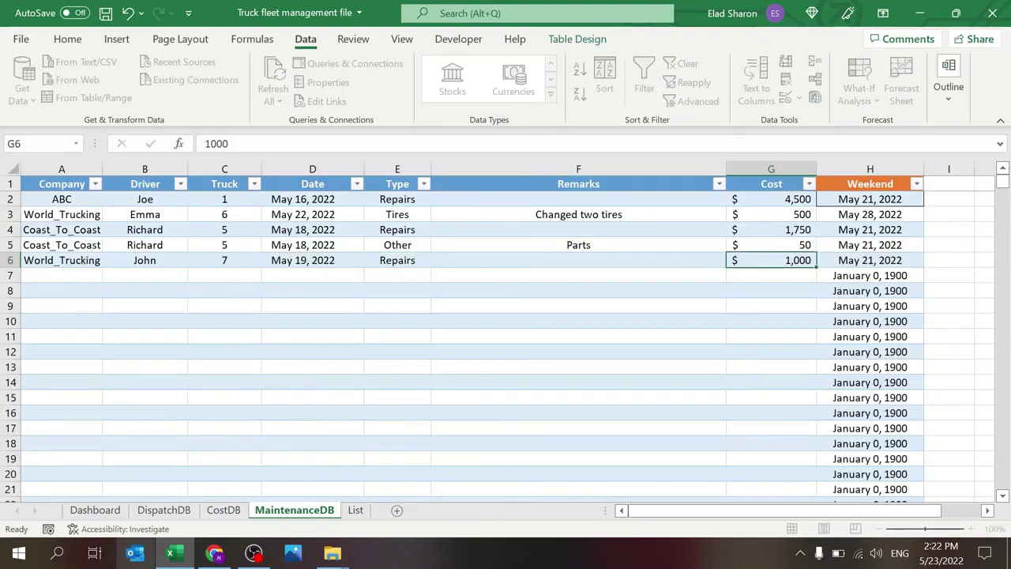
key(Return)
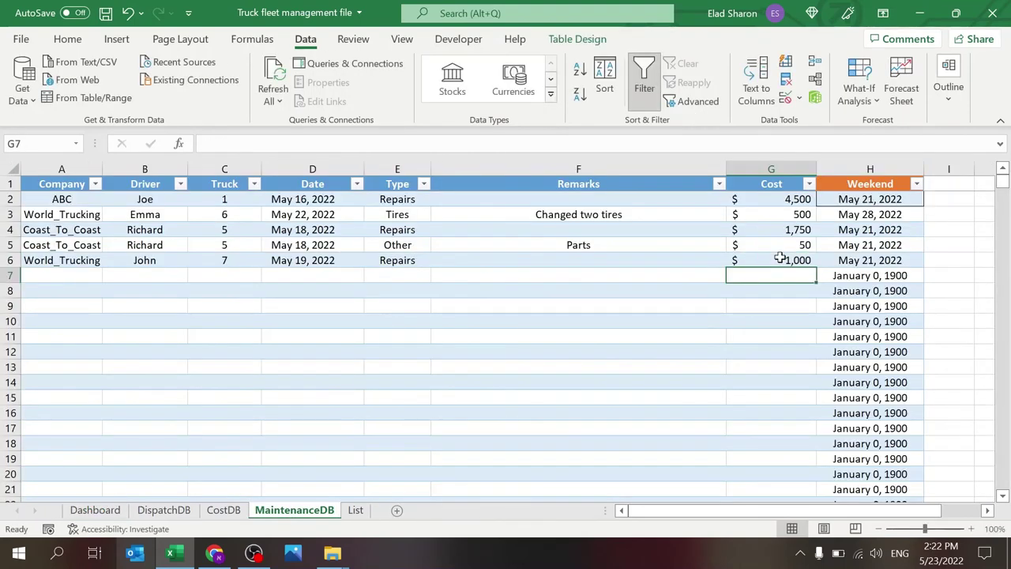
click(117, 510)
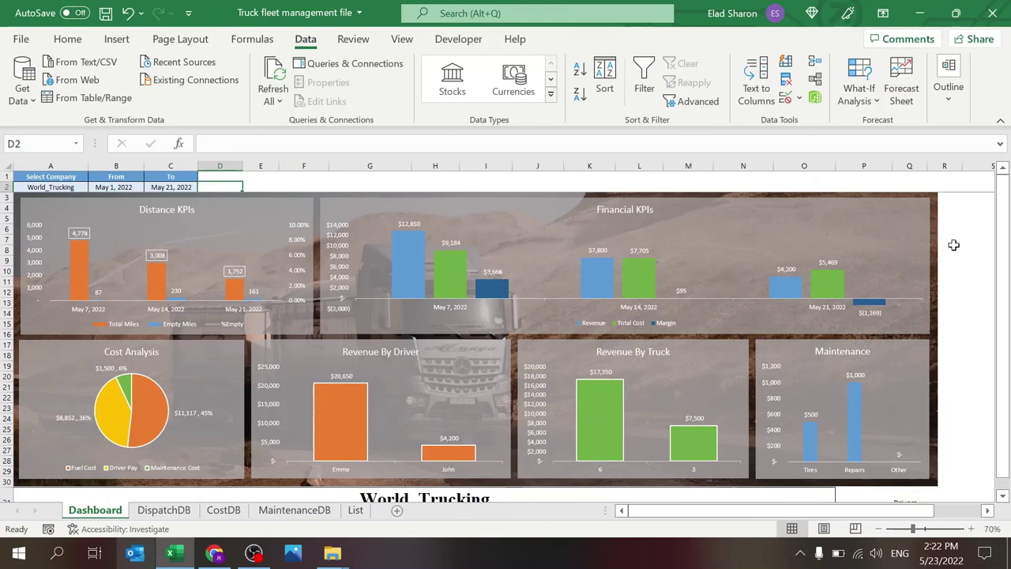
click(940, 217)
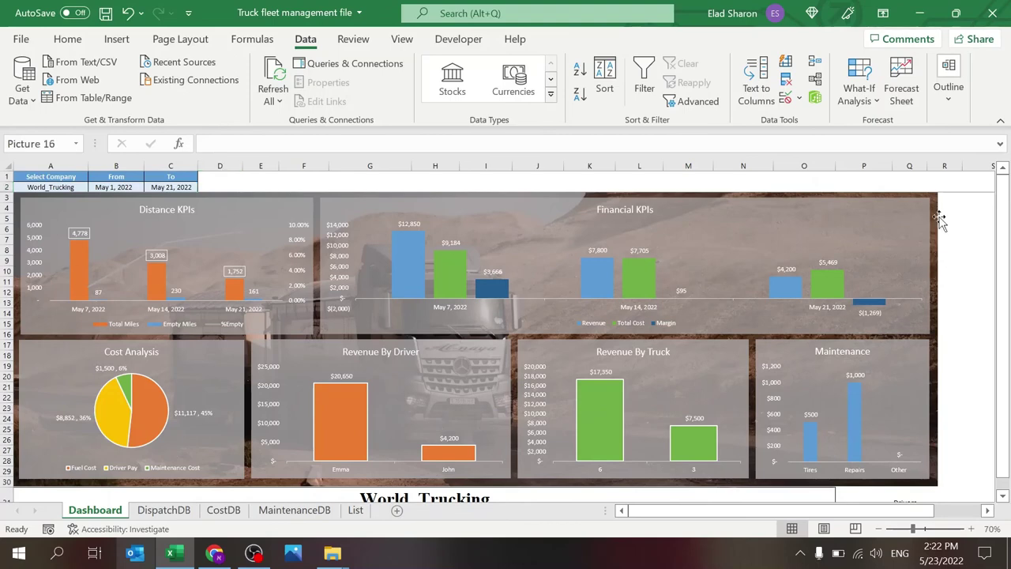
right_click(940, 220)
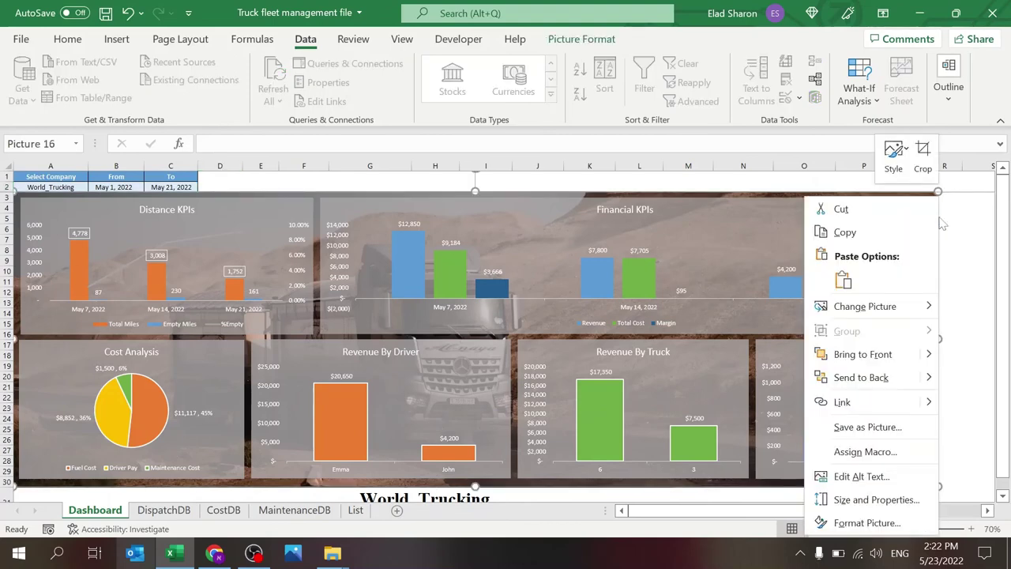
click(872, 359)
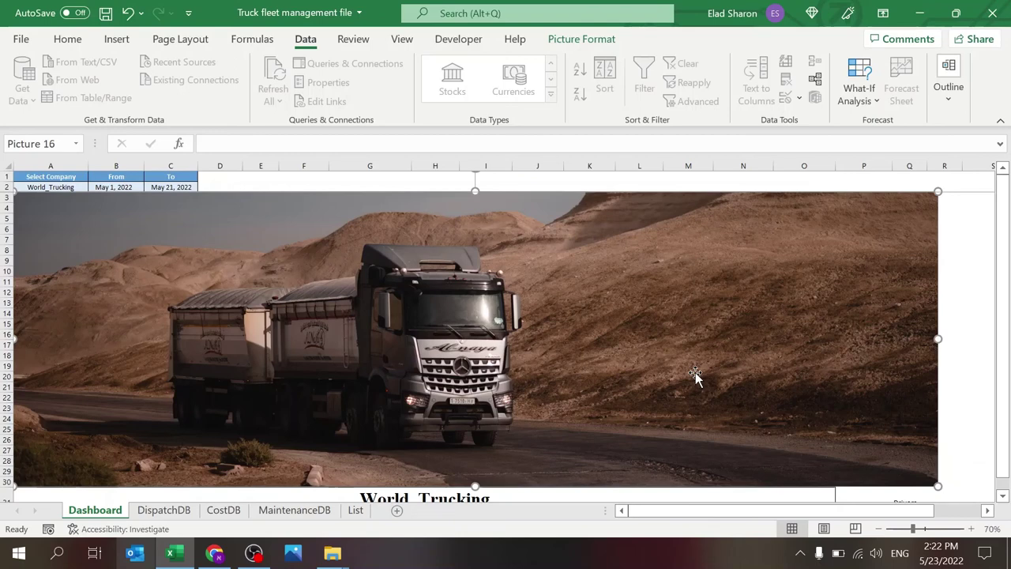
right_click(745, 243)
click(799, 376)
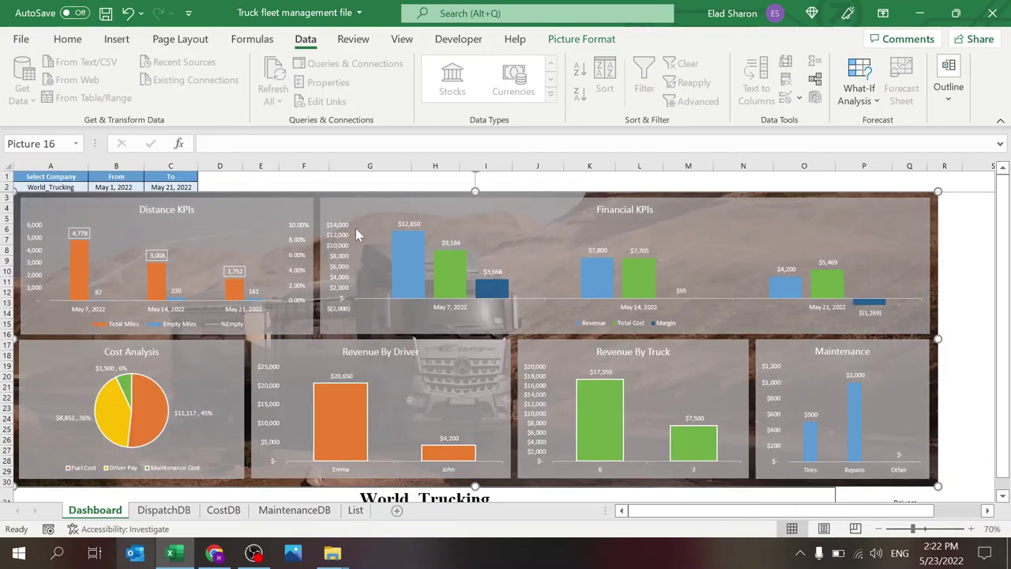
click(352, 211)
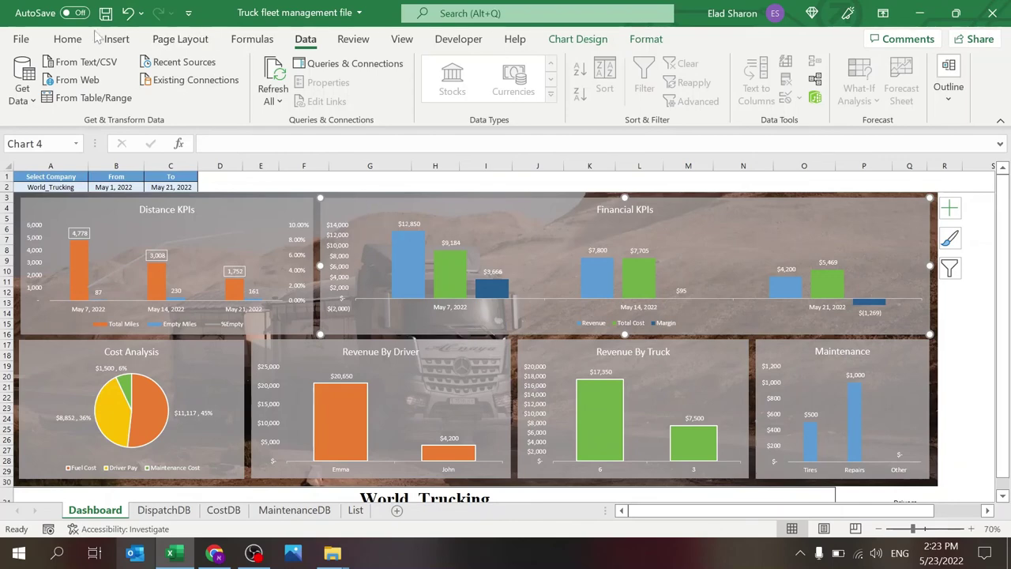
- Try a lighter, then a darker Home fill colour on the Financial KPIs chart
click(73, 41)
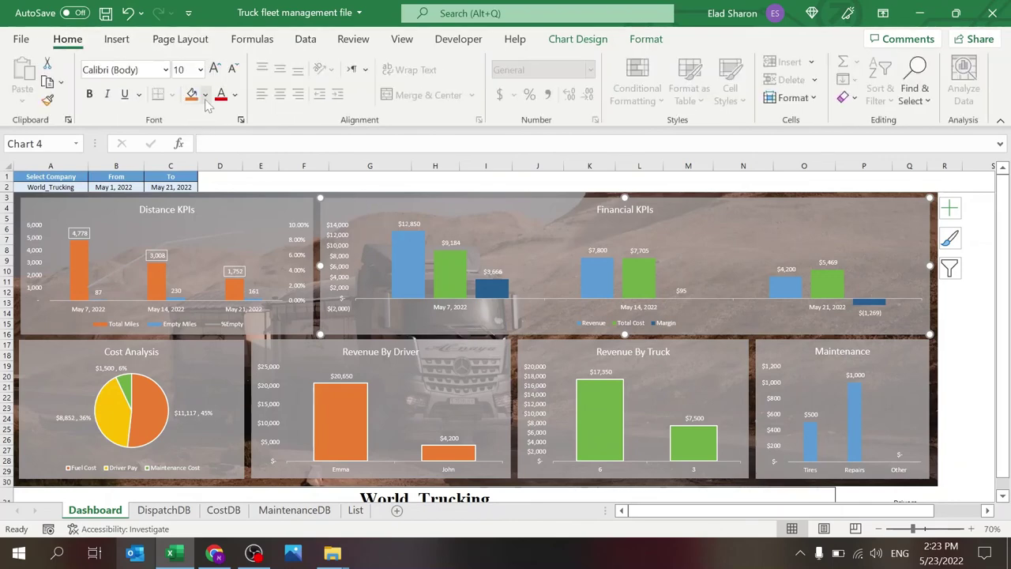
click(205, 94)
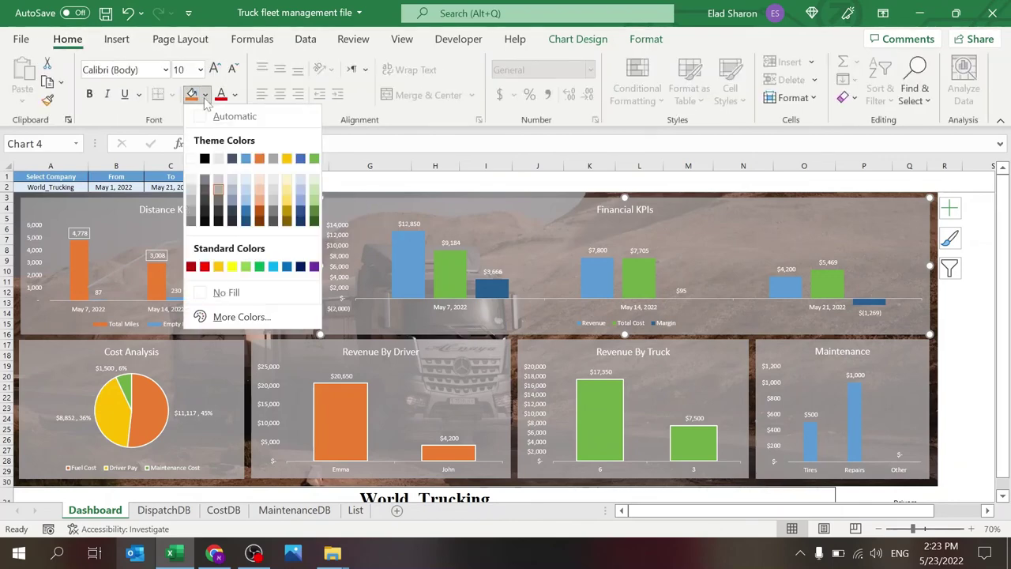
click(191, 160)
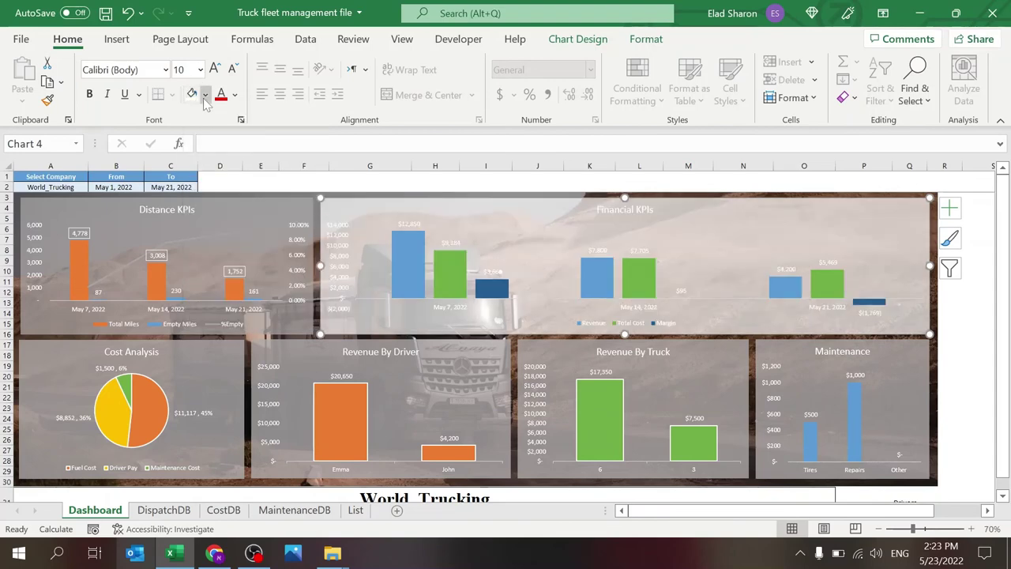
click(205, 95)
click(217, 195)
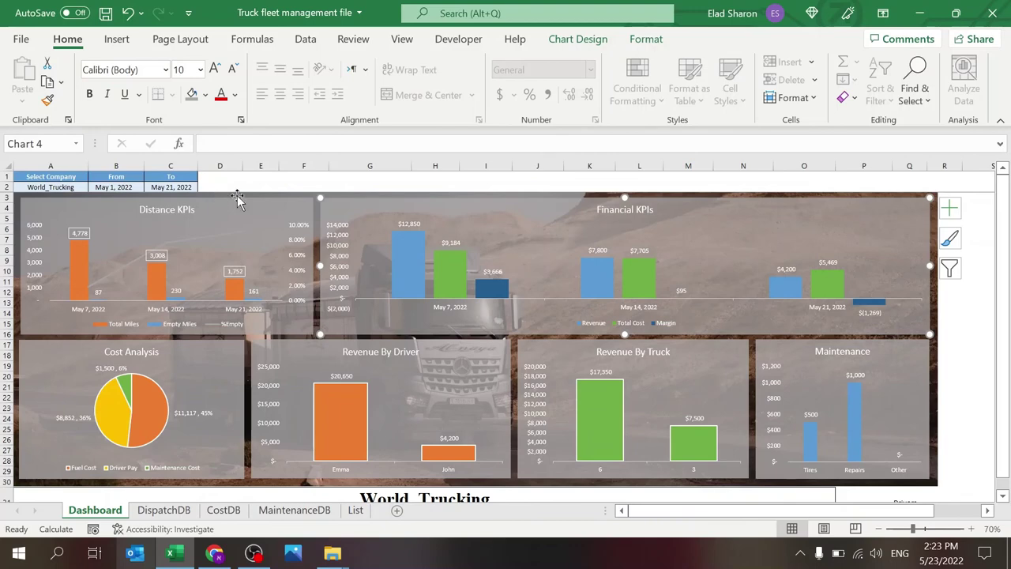
- In Format Chart Area, compare 0% fill transparency and set it back to 30%
right_click(366, 208)
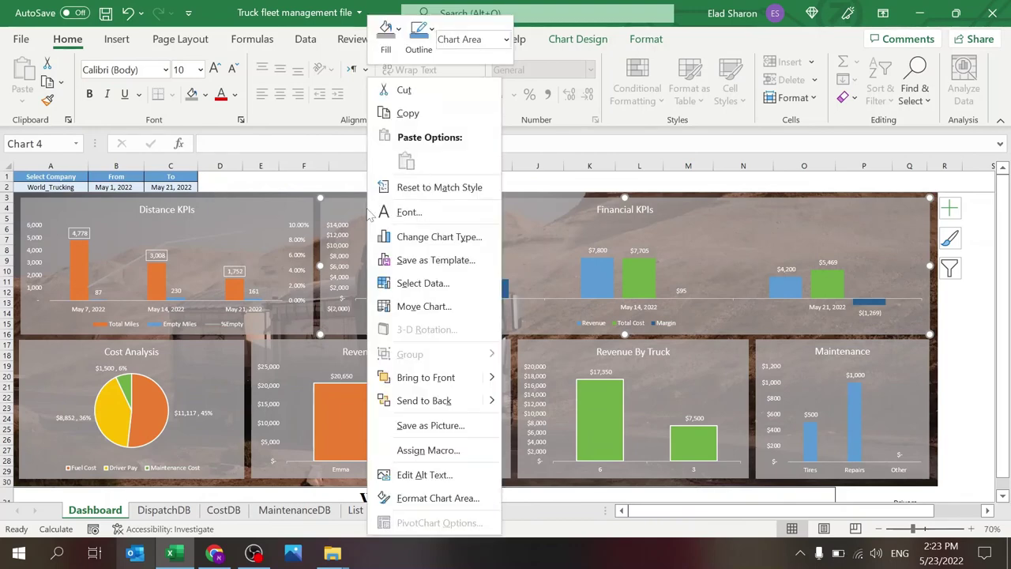
click(422, 502)
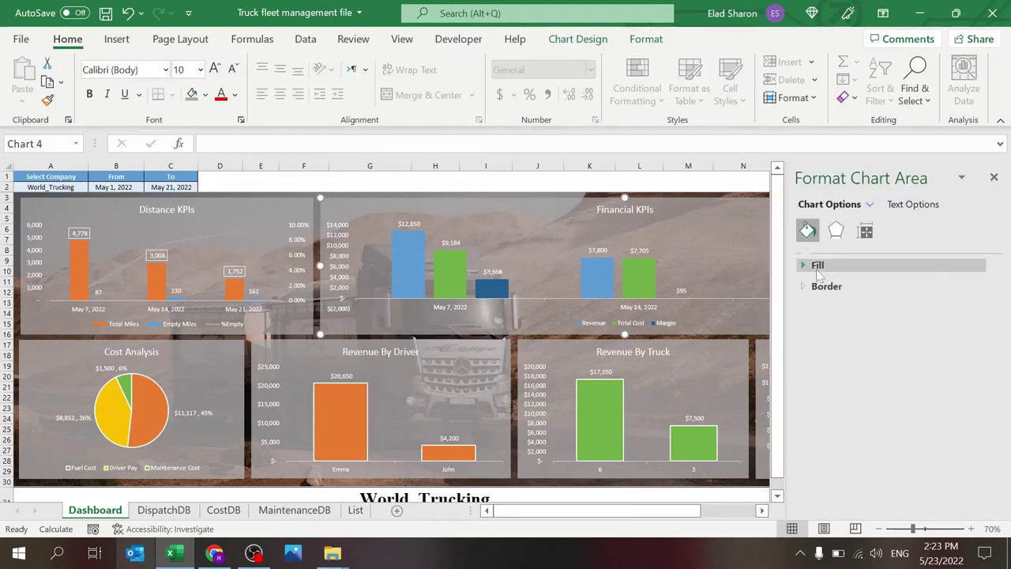
click(817, 265)
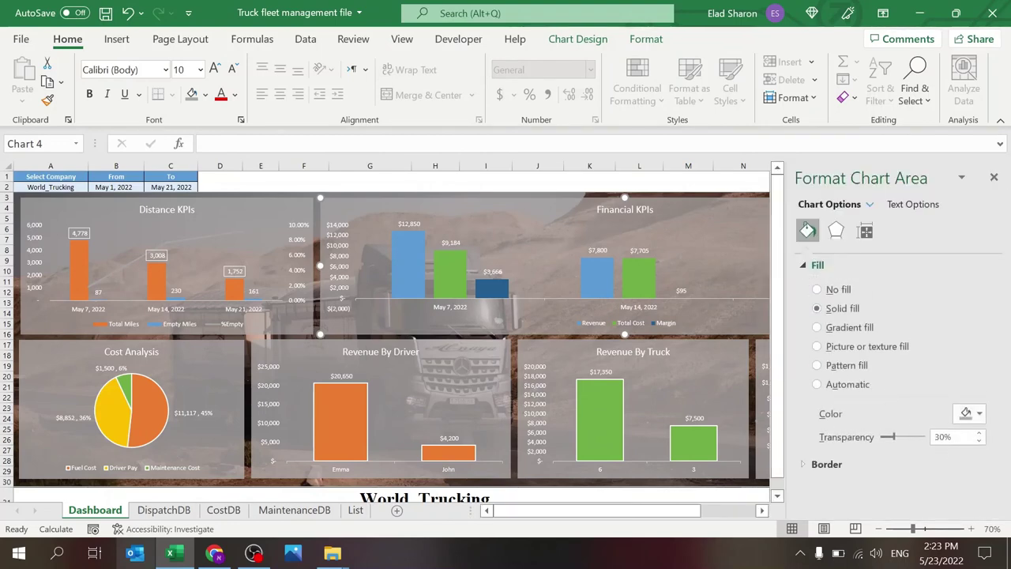
double_click(948, 436)
text(0)
key(Return)
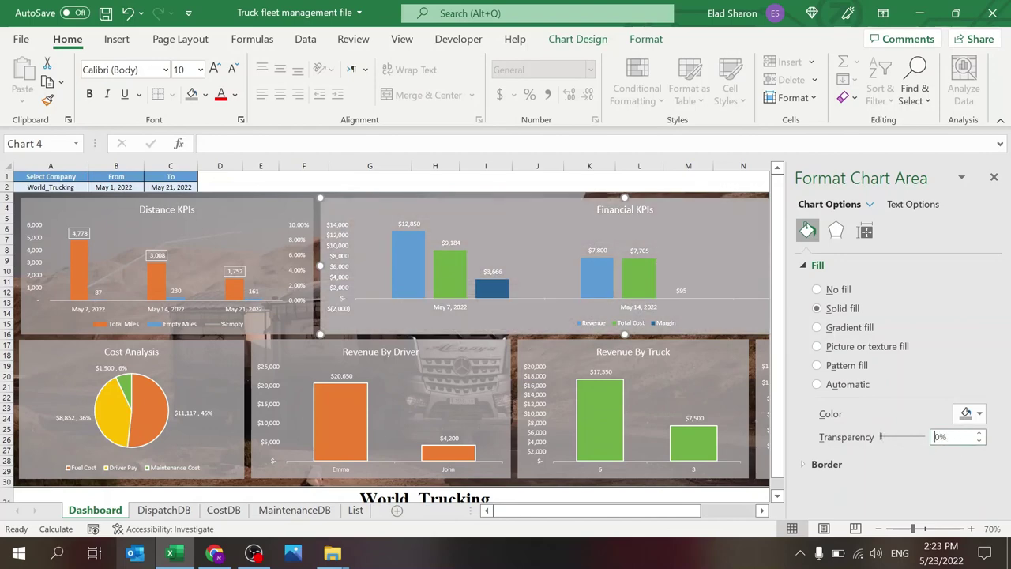
text(3)
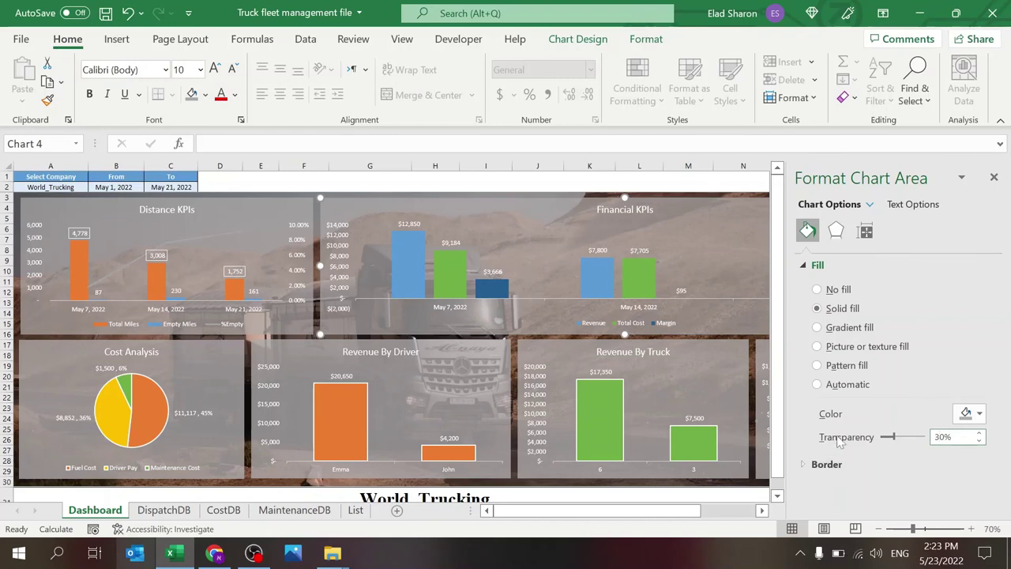
- Set the chart border to No line and close the formatting pane
click(799, 467)
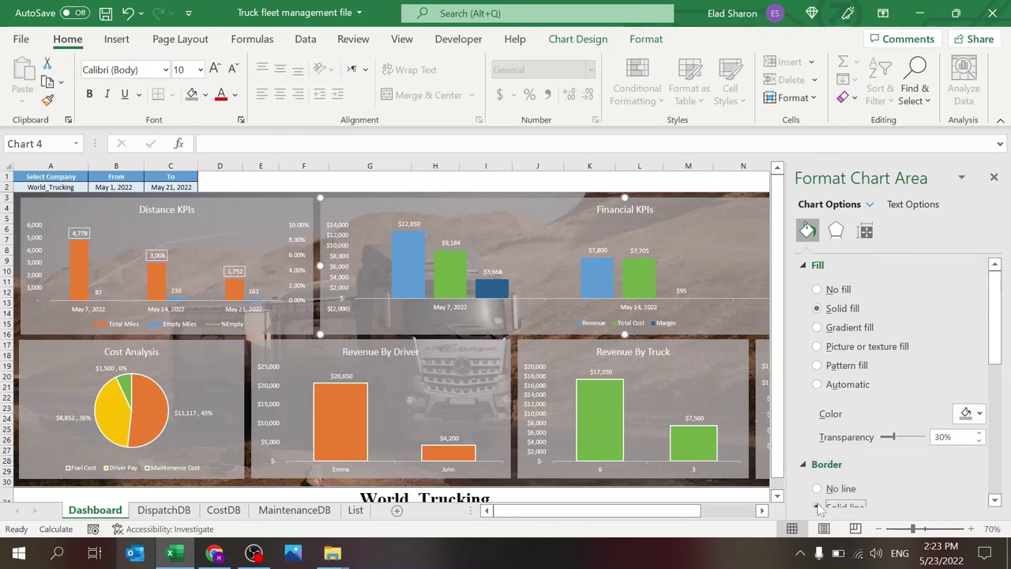
drag(999, 316, 999, 373)
click(818, 332)
click(993, 177)
click(951, 238)
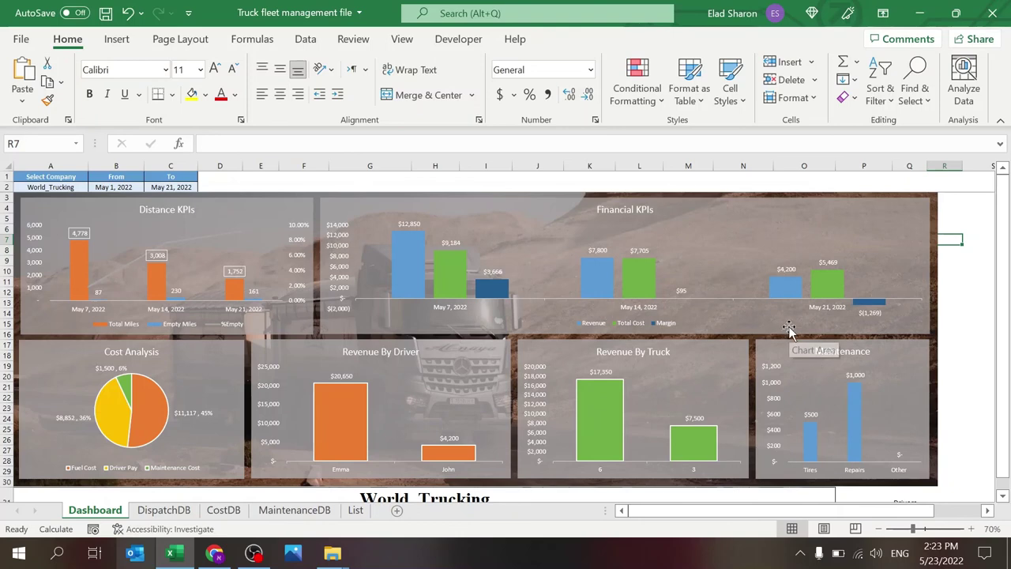
click(955, 331)
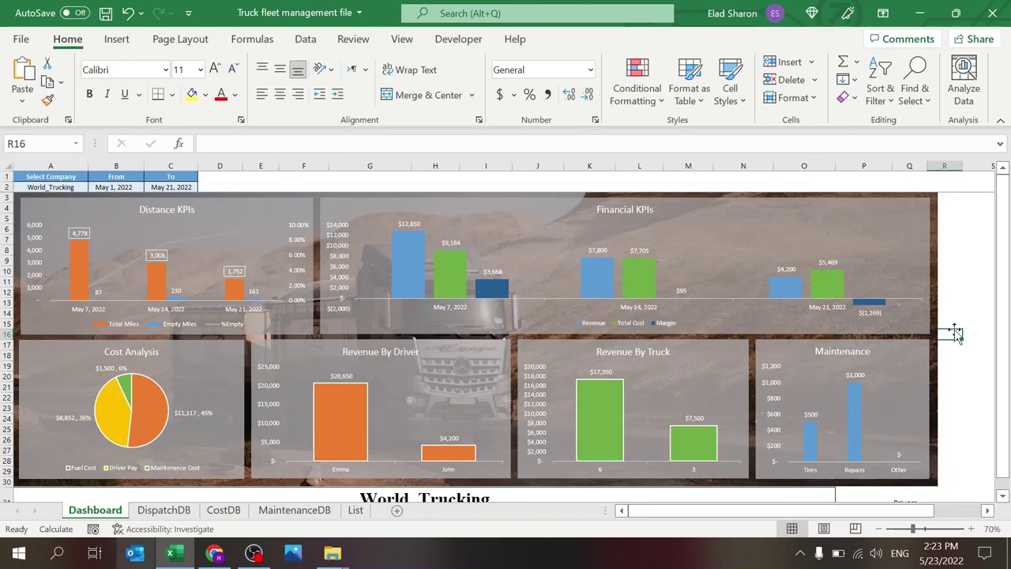